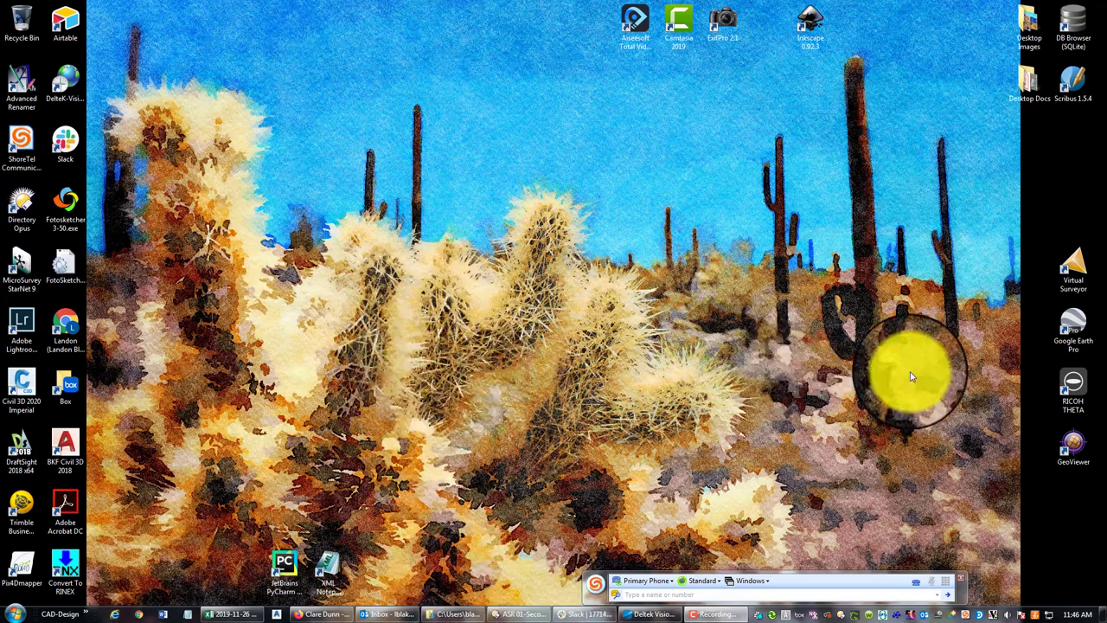
Step: Open the #110020-136 Orion Park ELU Lease Parcel project in Basecamp and go to its message board
{"action": "key", "text": "super+d"}
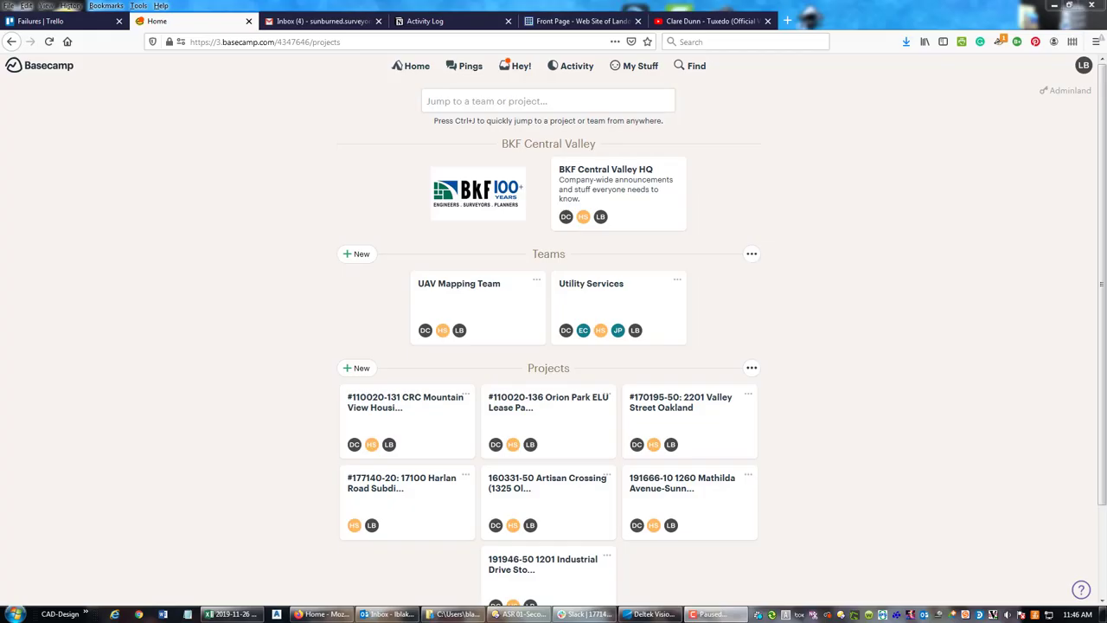
{"action": "left_click", "coordinate": [844, 321]}
{"action": "scroll", "coordinate": [850, 315], "scroll_direction": "down", "scroll_amount": 2}
{"action": "scroll", "coordinate": [850, 314], "scroll_direction": "down", "scroll_amount": 1}
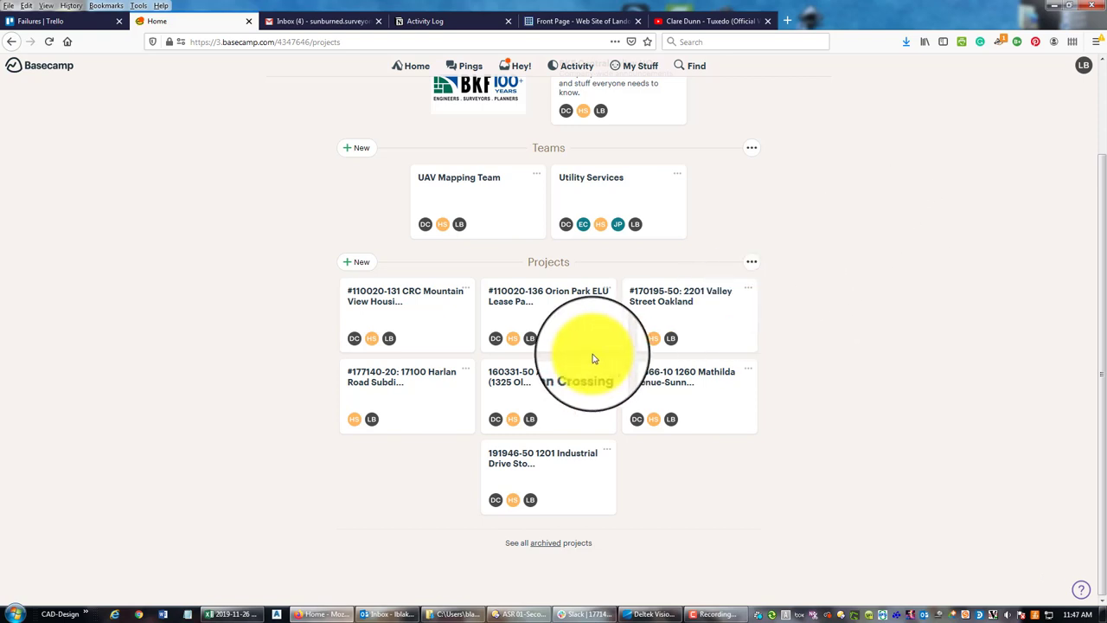
{"action": "left_click", "coordinate": [562, 317]}
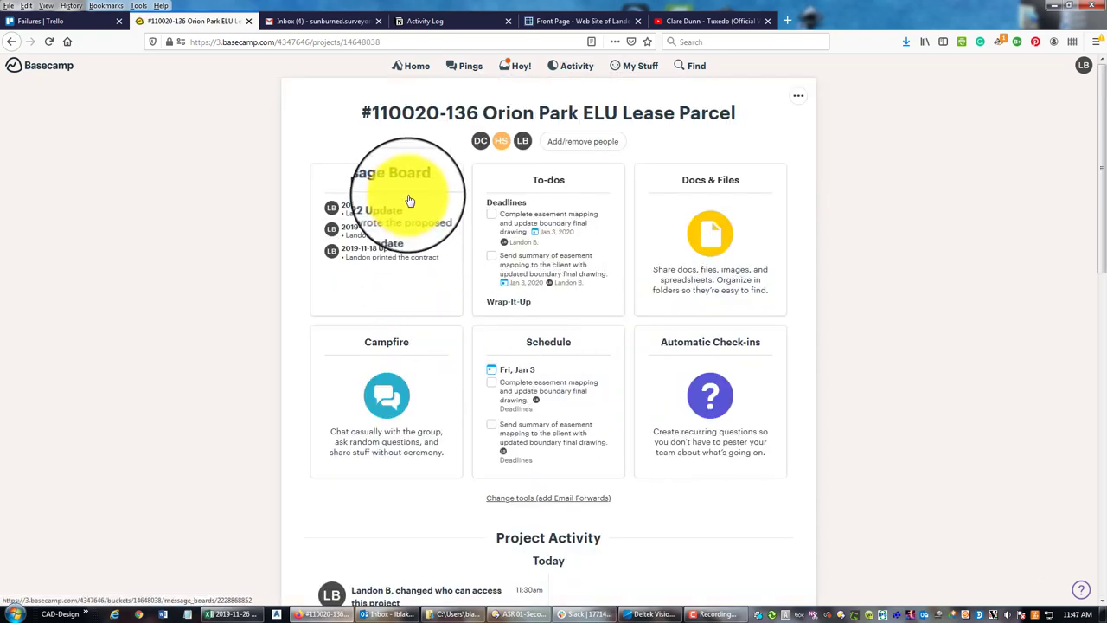
{"action": "left_click", "coordinate": [389, 179]}
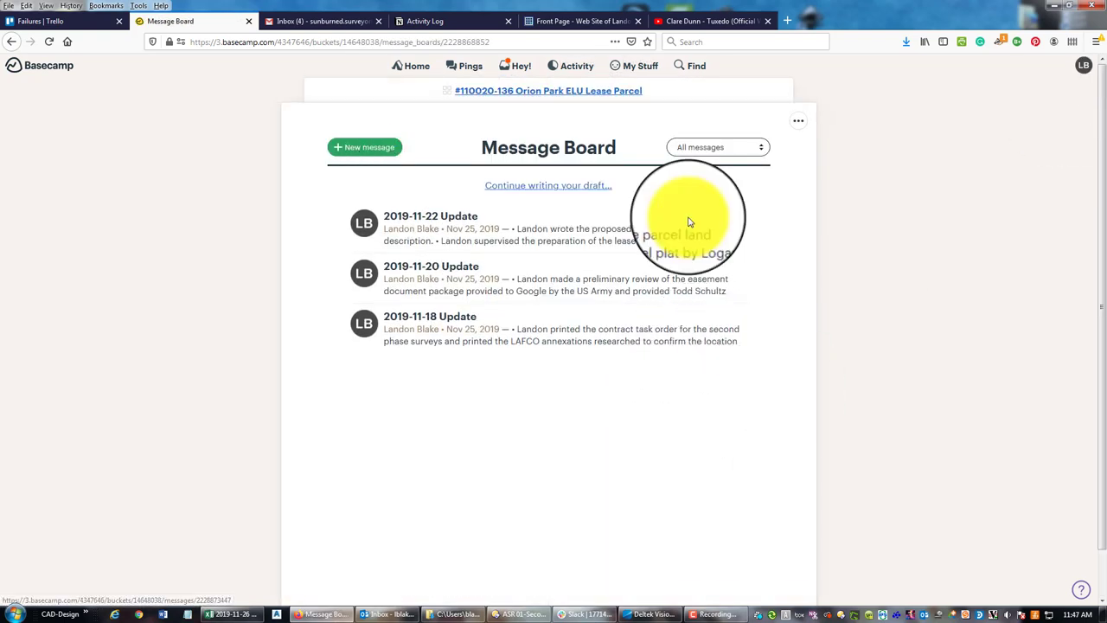
Step: Switch to the Directory Opus window showing the ASR 01-Second Phase Surveys folder and go up to the project's _PM folder
{"action": "left_click", "coordinate": [519, 614]}
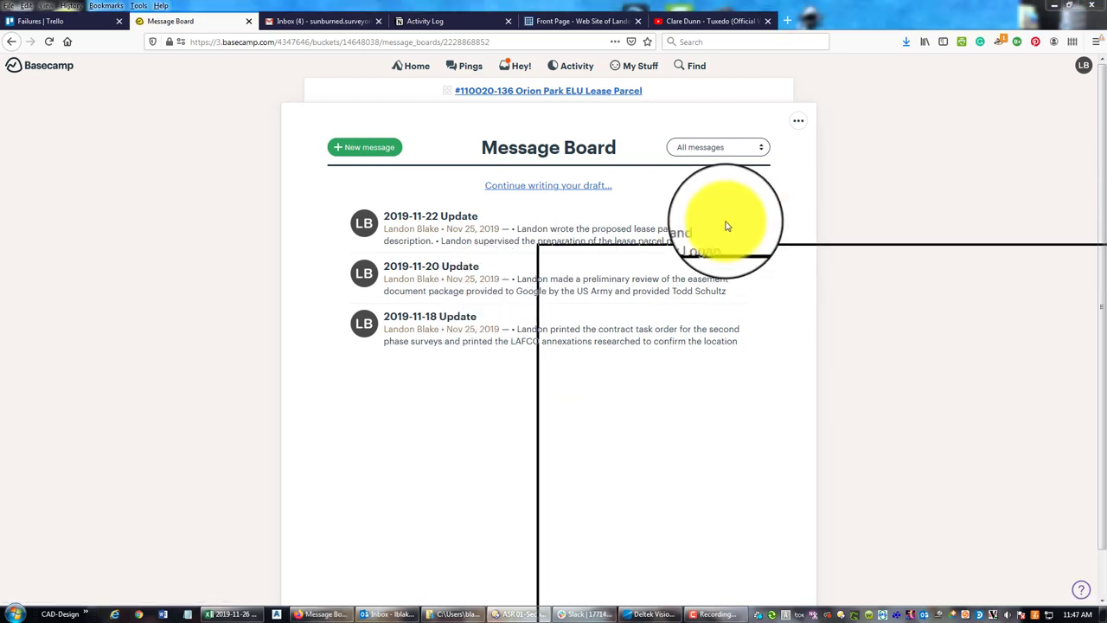
{"action": "left_click", "coordinate": [867, 123]}
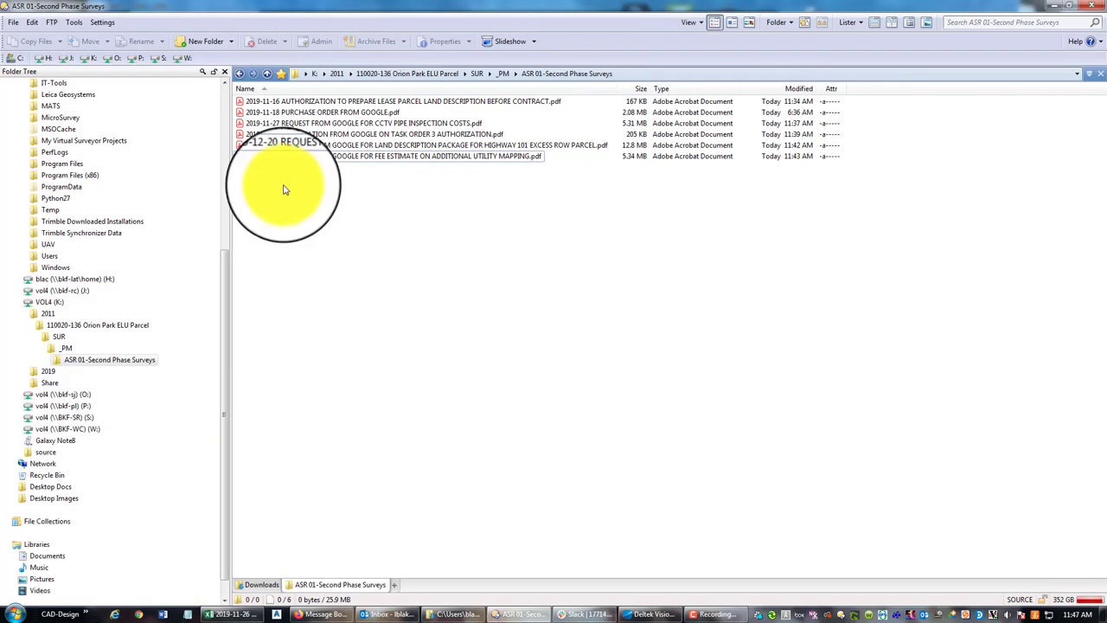
{"action": "left_click", "coordinate": [510, 79]}
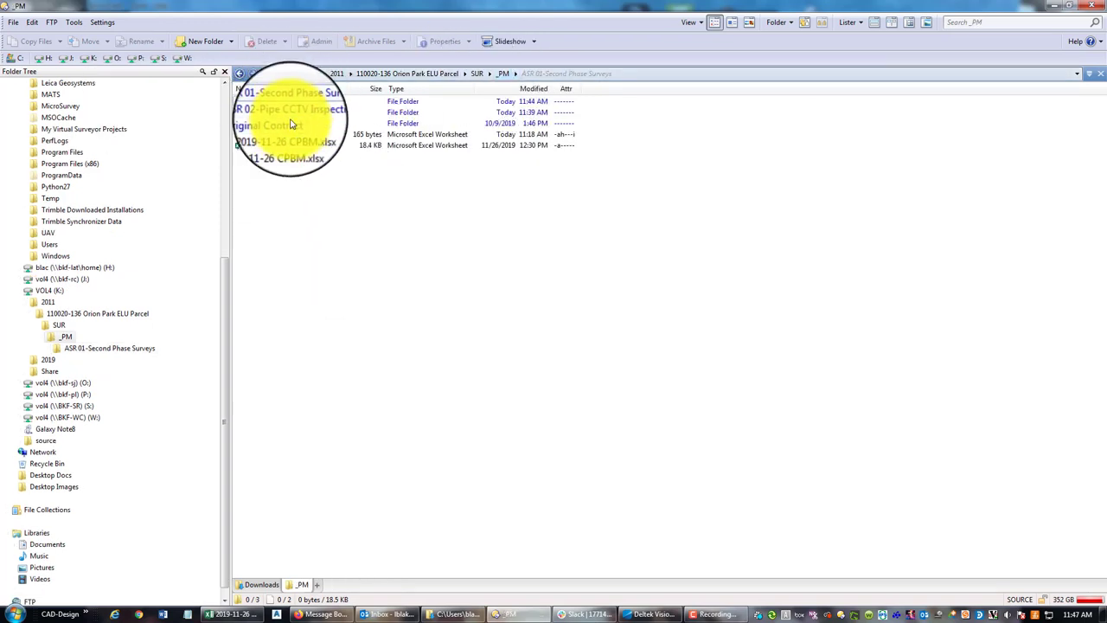
{"action": "left_click", "coordinate": [285, 123]}
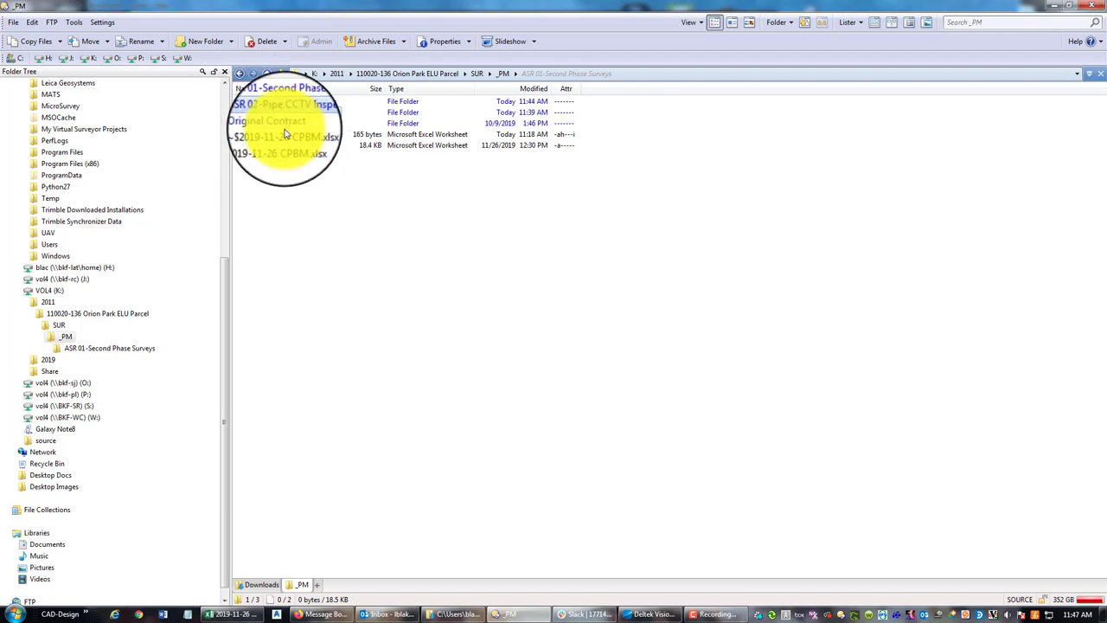
Step: Create a new folder named ASR 03-Additional Underground Utility Mapping inside the _PM folder
{"action": "right_click", "coordinate": [281, 187]}
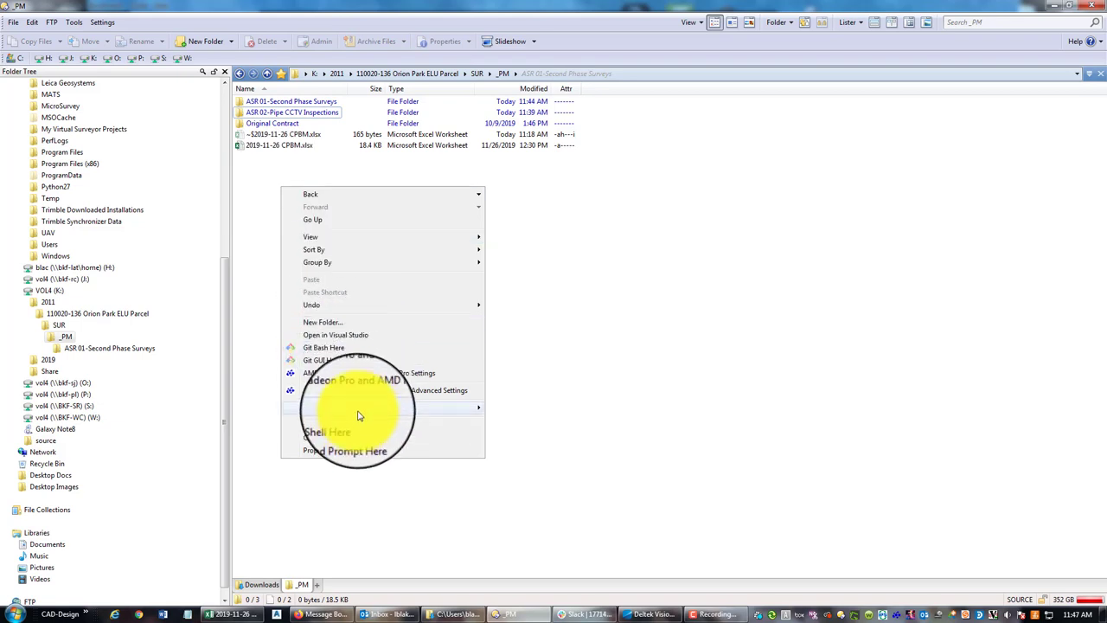
{"action": "mouse_move", "coordinate": [359, 413]}
{"action": "left_click", "coordinate": [518, 418]}
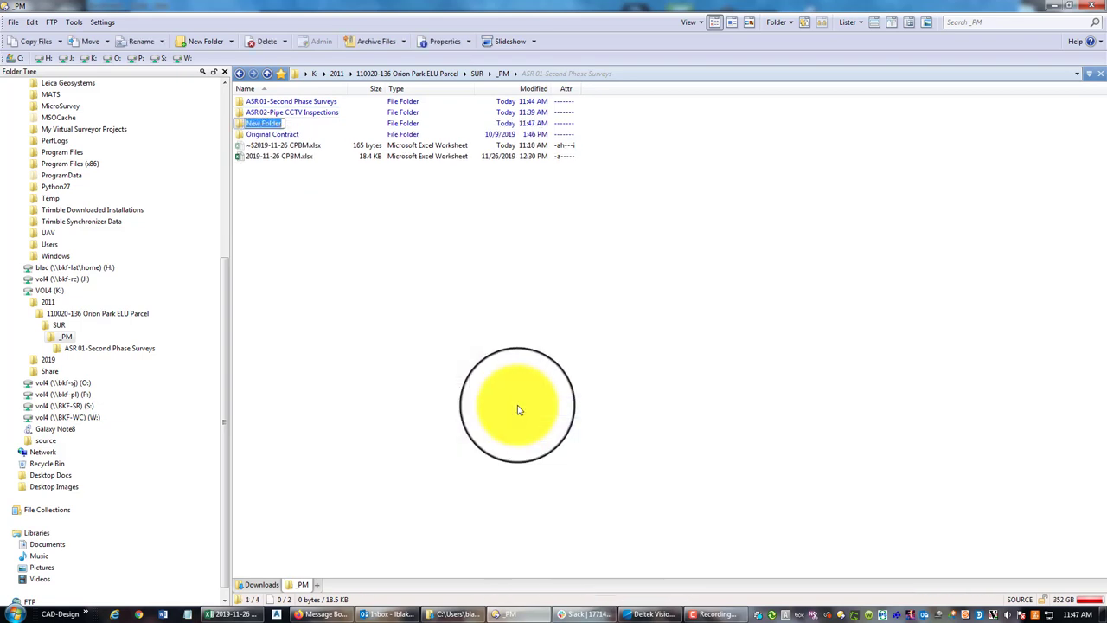
{"action": "type", "text": "a"}
{"action": "type", "text": "SR"}
{"action": "type", "text": " 03-"}
{"action": "type", "text": "Addition"}
{"action": "type", "text": "al Un"}
{"action": "type", "text": "derg"}
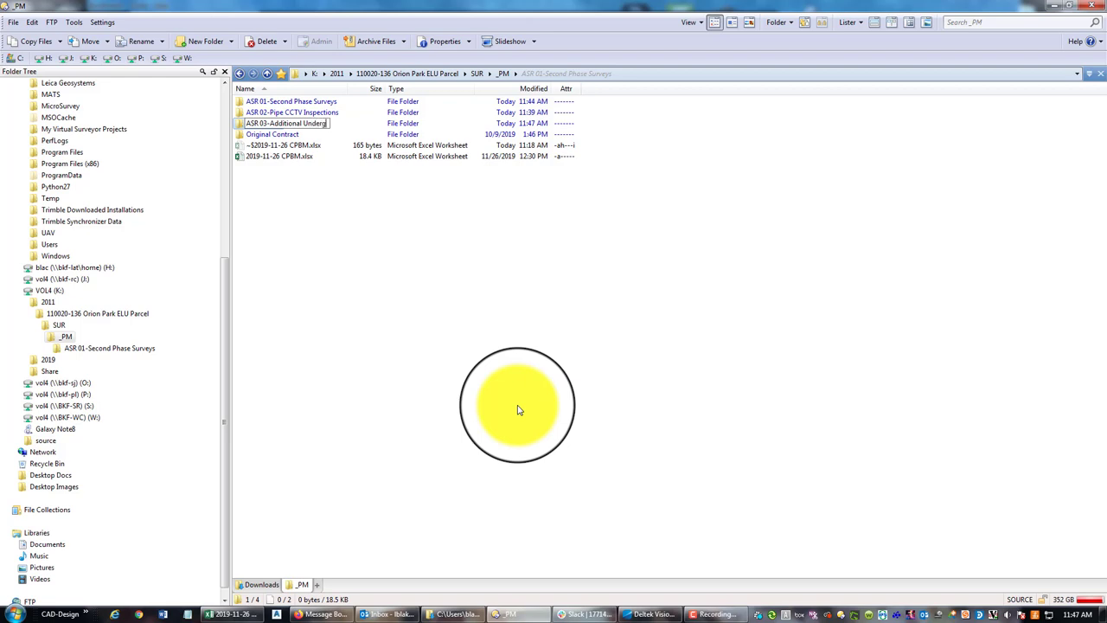
{"action": "type", "text": "round Utility Mapping"}
{"action": "key", "text": "Return"}
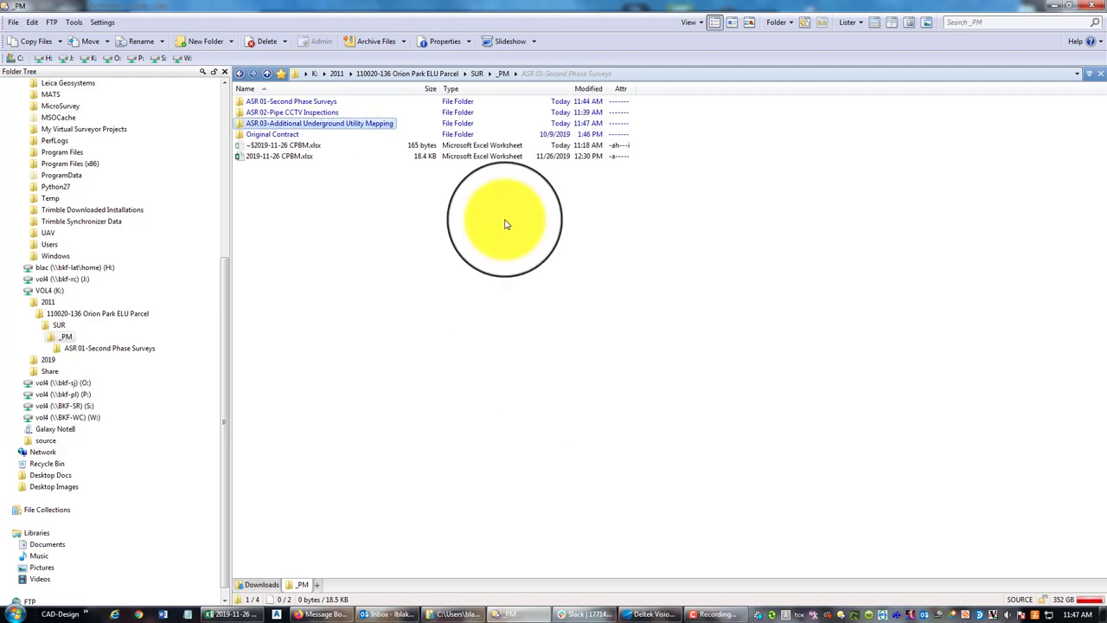
{"action": "left_click", "coordinate": [296, 135]}
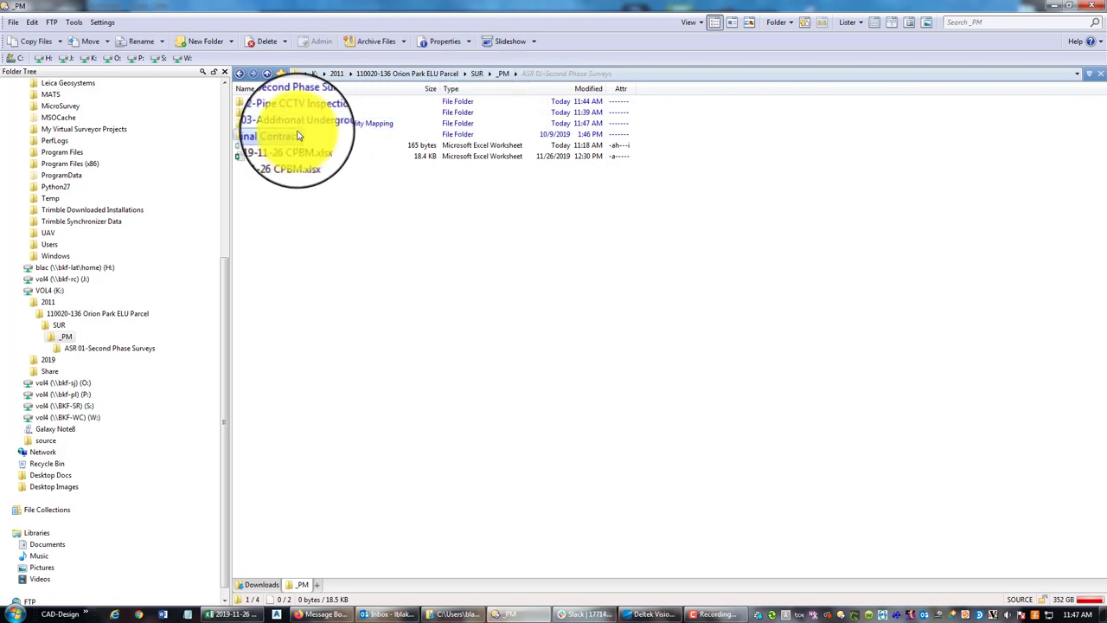
{"action": "left_click", "coordinate": [309, 114]}
{"action": "left_click", "coordinate": [311, 124]}
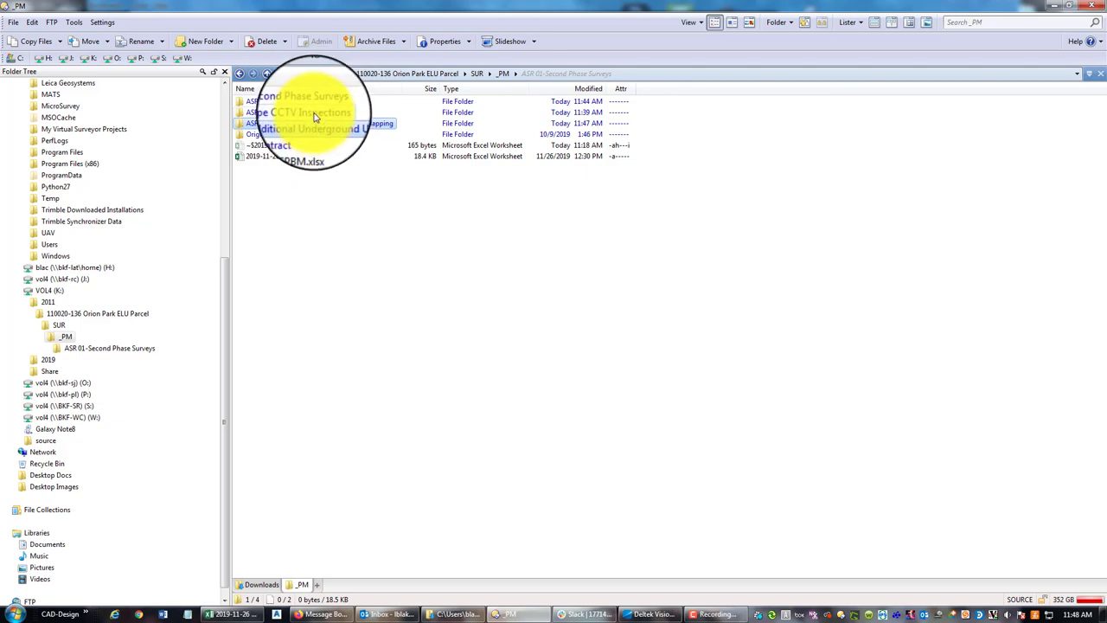
Step: Move 2019-12-20 REQUEST FROM GOOGLE FOR FEE ESTIMATE ON ADDITIONAL UTILITY MAPPING.pdf from ASR 01 to the ASR 03 folder and return to ASR 01
{"action": "double_click", "coordinate": [316, 104]}
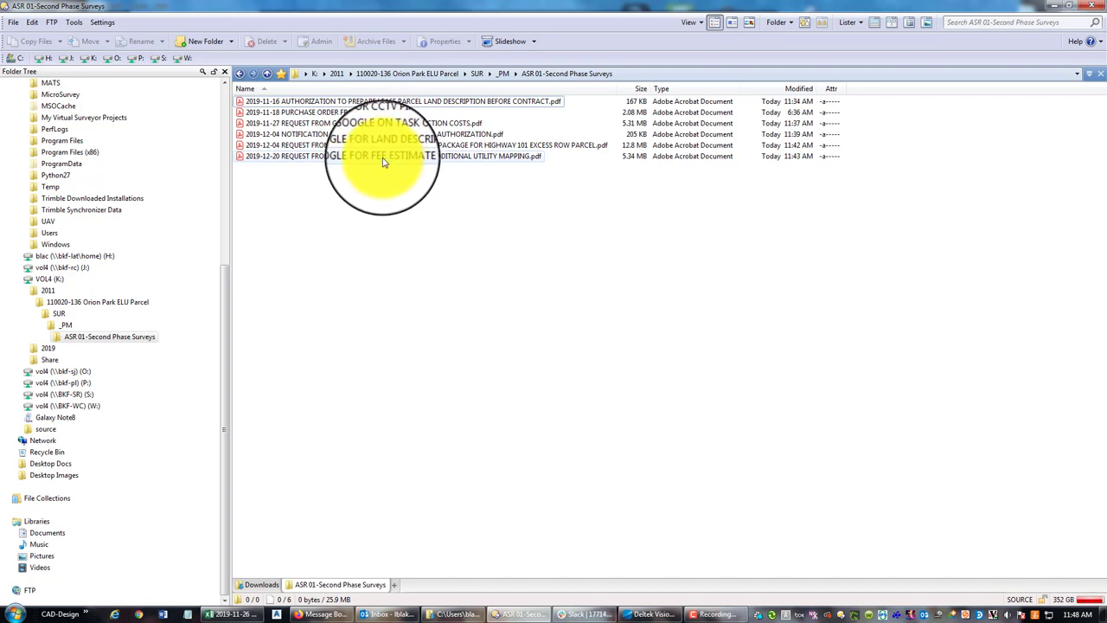
{"action": "right_click", "coordinate": [382, 159]}
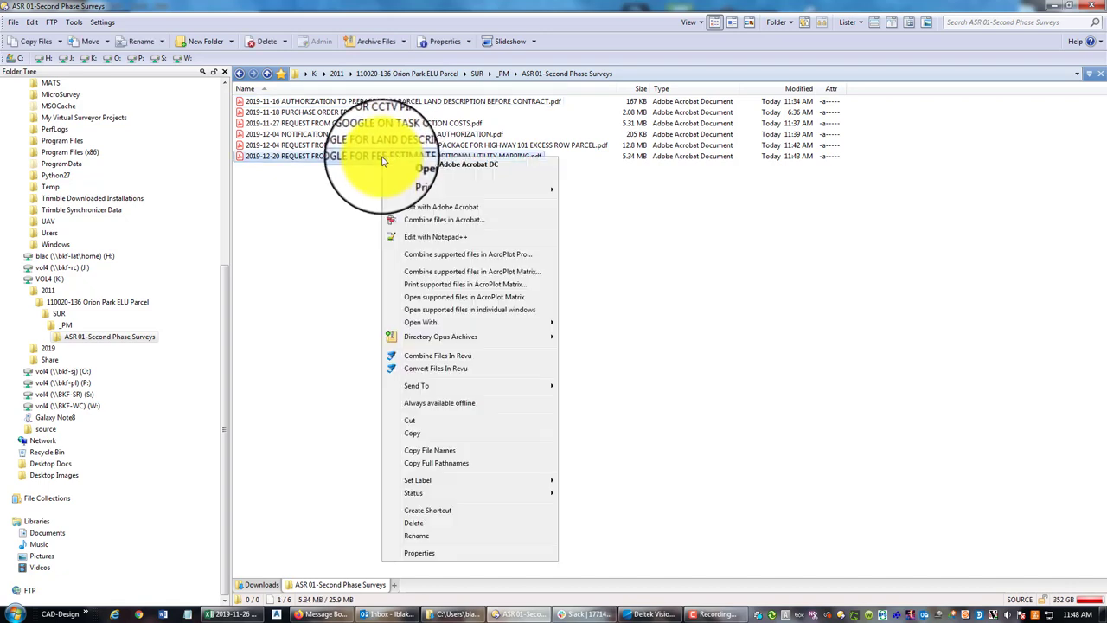
{"action": "left_click", "coordinate": [417, 424]}
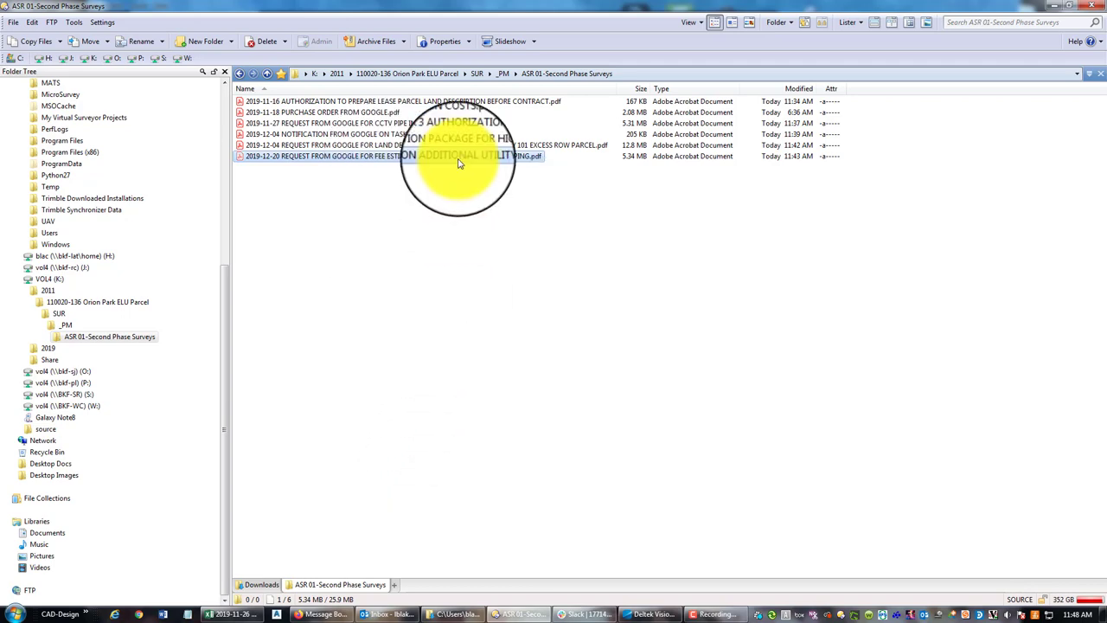
{"action": "left_click", "coordinate": [502, 73]}
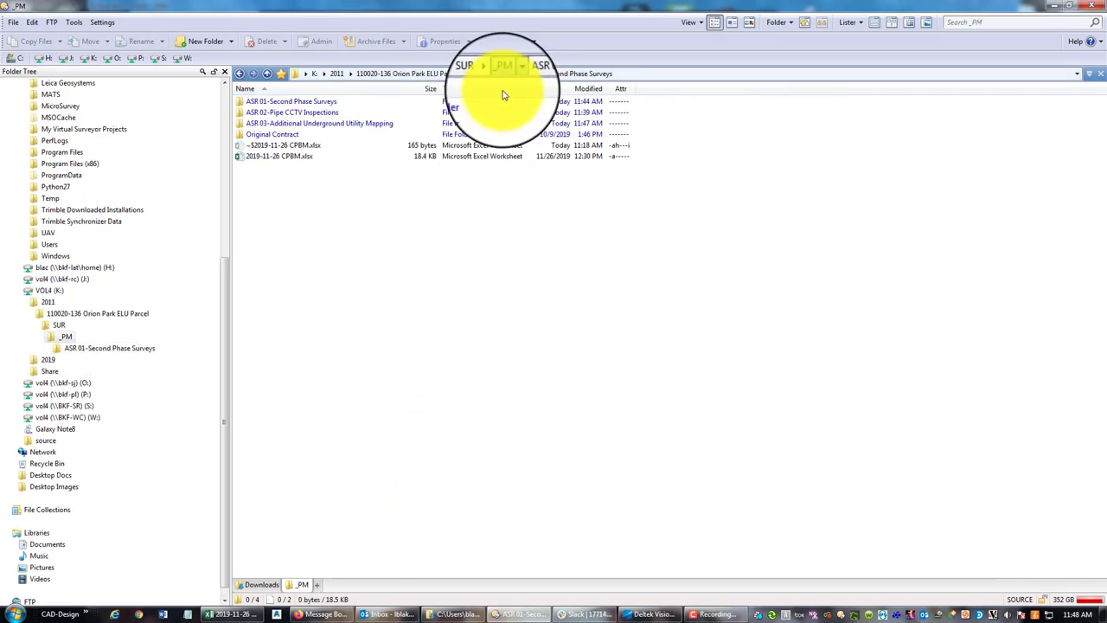
{"action": "double_click", "coordinate": [321, 127]}
{"action": "right_click", "coordinate": [438, 242]}
{"action": "left_click", "coordinate": [466, 337]}
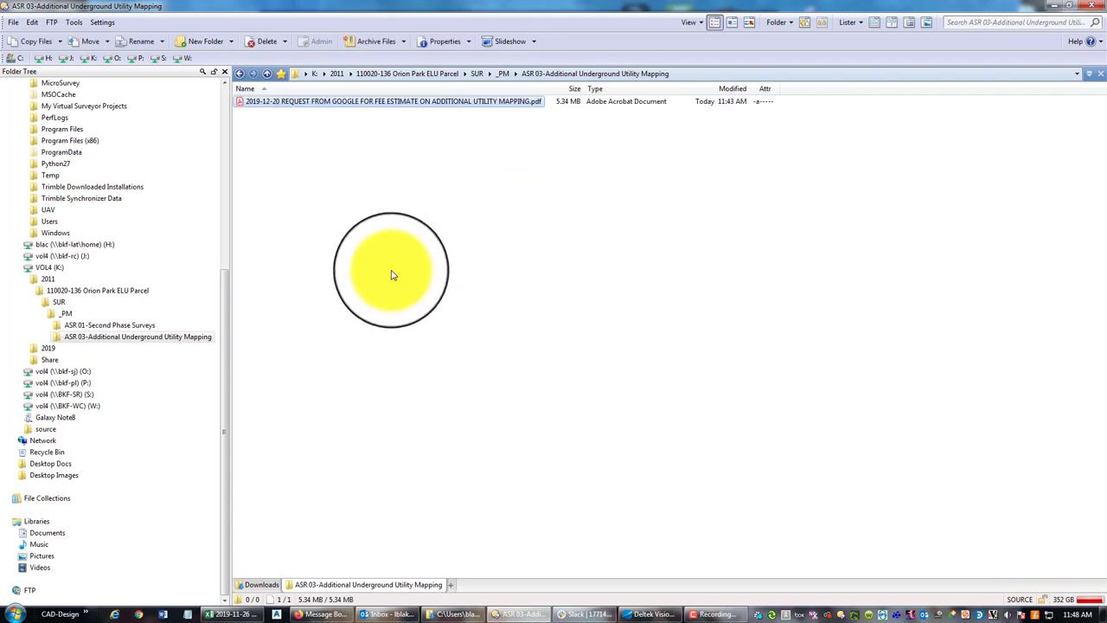
{"action": "left_click", "coordinate": [497, 75]}
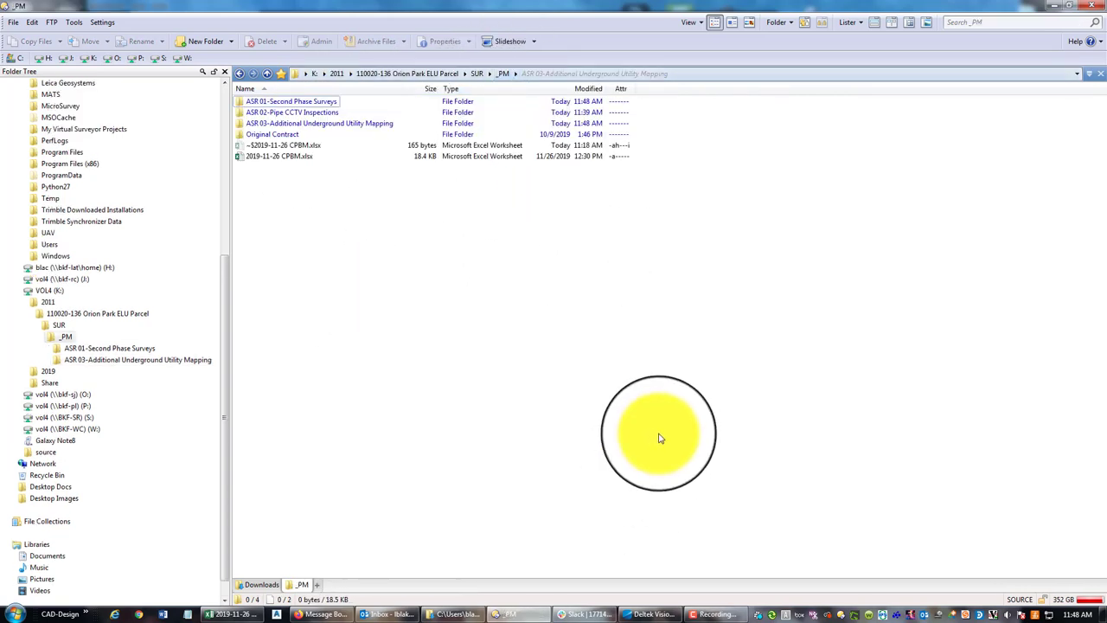
{"action": "double_click", "coordinate": [311, 102]}
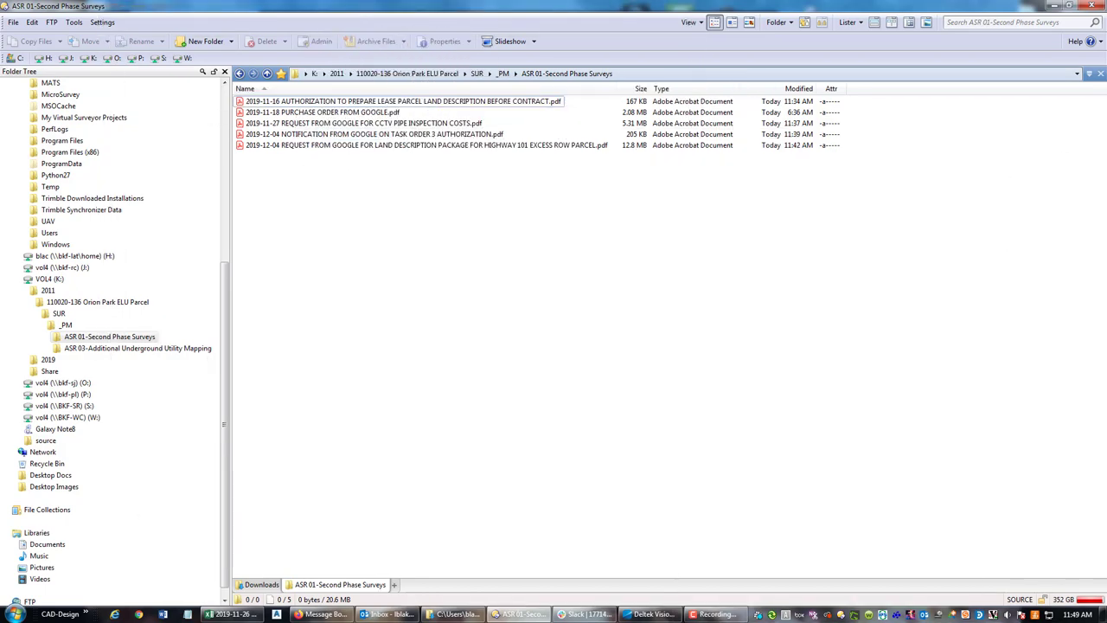
Step: Switch to Basecamp and write a new message, dated 2019-11-16, about authorization to prepare the lease parcel land description and plat before purchase order/task order approval
{"action": "key", "text": "alt+Tab"}
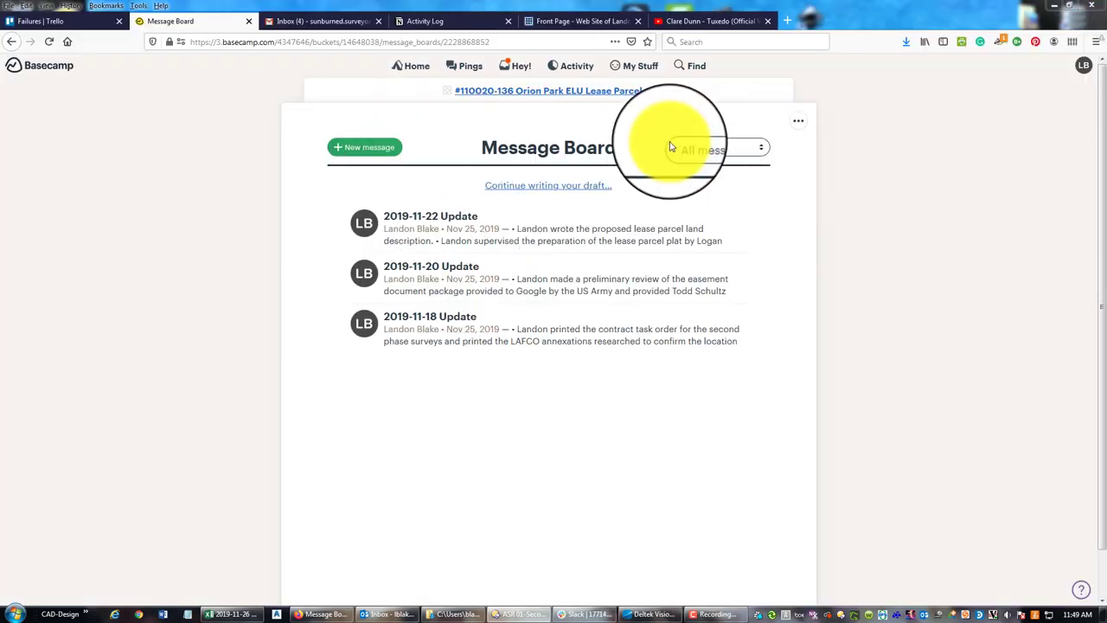
{"action": "double_click", "coordinate": [372, 154]}
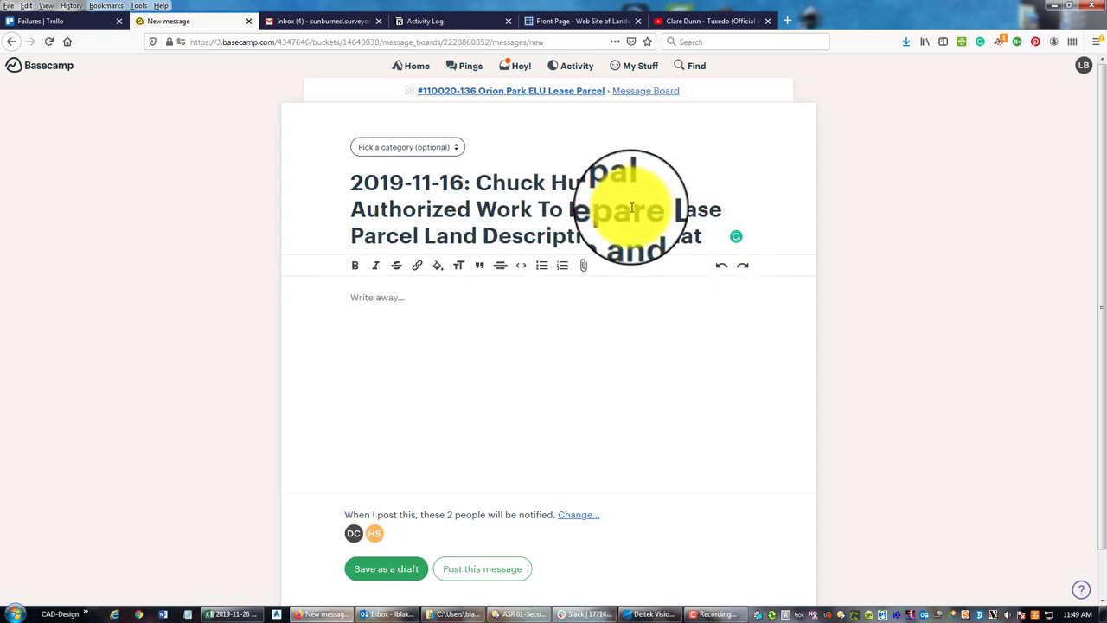
{"action": "left_click", "coordinate": [582, 333]}
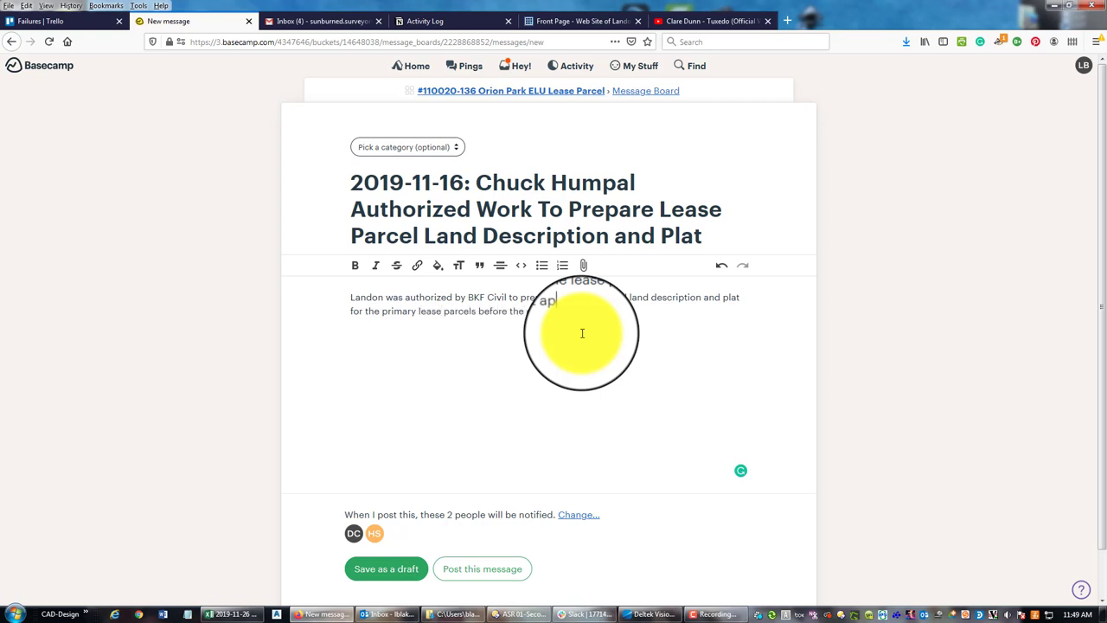
{"action": "type", "text": "d the "}
{"action": "type", "text": "hase order/task order."}
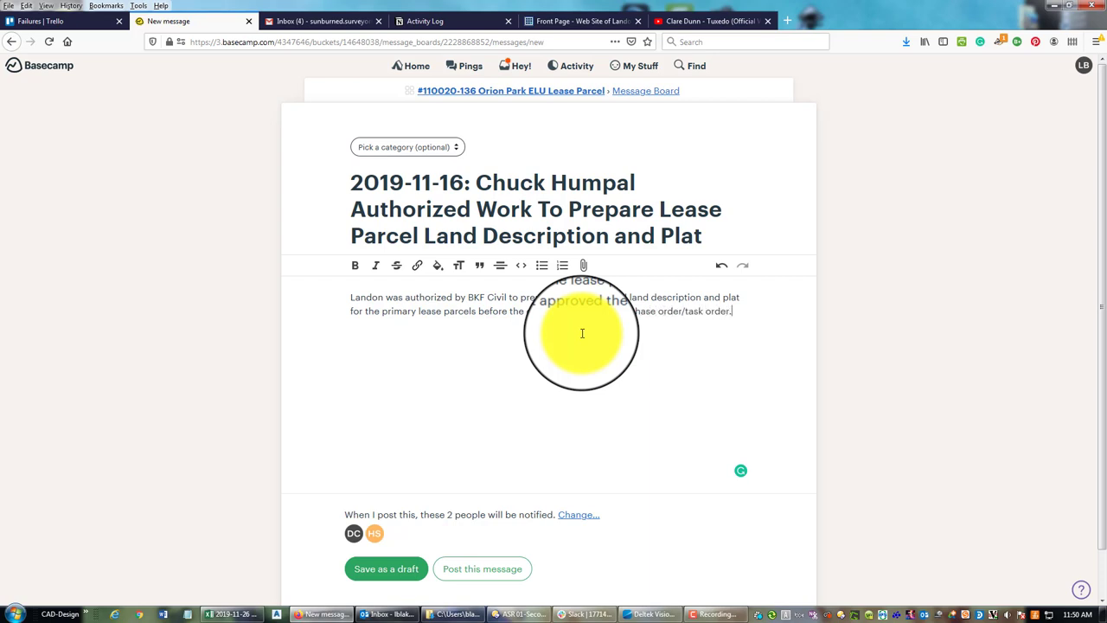
Step: Start attaching a file to the message and browse to the VOL4 (K:) drive
{"action": "left_click", "coordinate": [583, 265]}
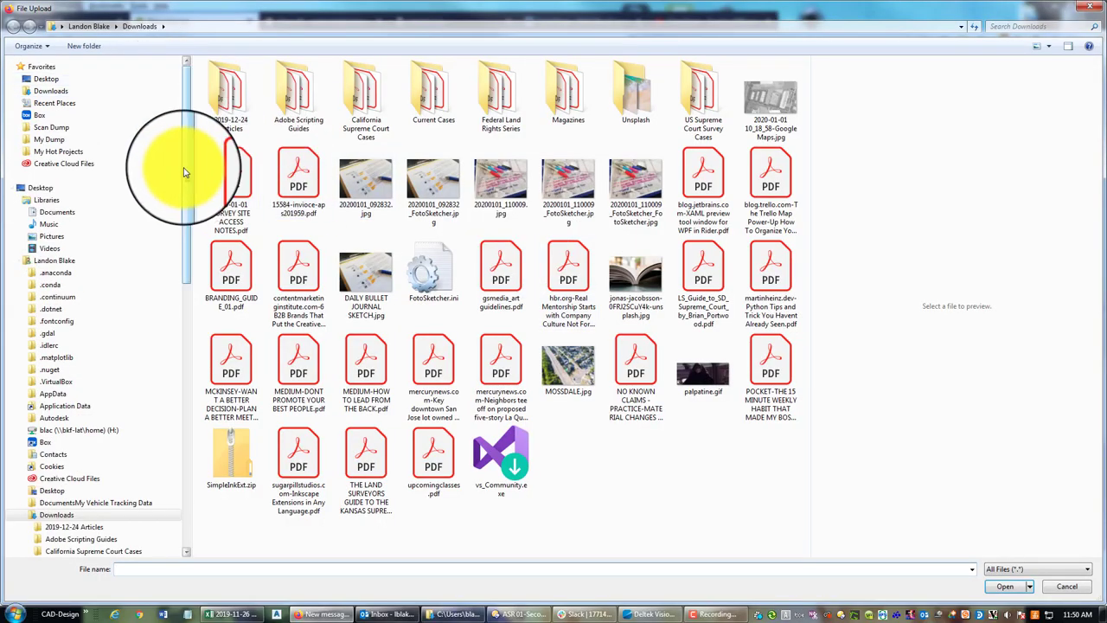
{"action": "left_click_drag", "start_coordinate": [193, 173], "coordinate": [184, 423]}
{"action": "scroll", "coordinate": [138, 376], "scroll_direction": "down", "scroll_amount": 1}
{"action": "left_click", "coordinate": [42, 405]}
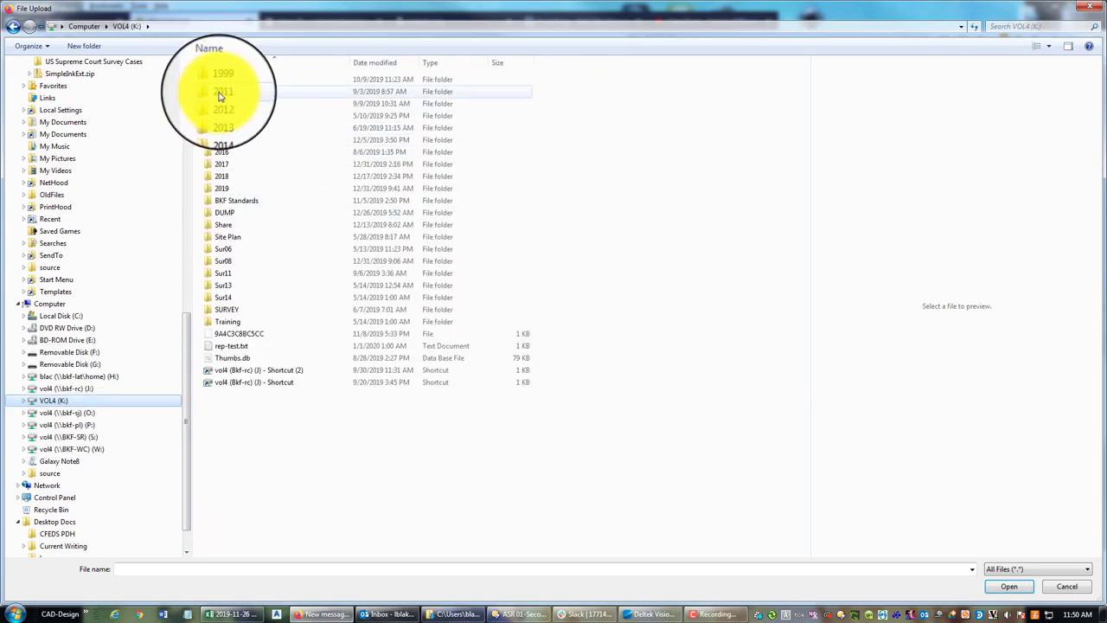
{"action": "double_click", "coordinate": [221, 190]}
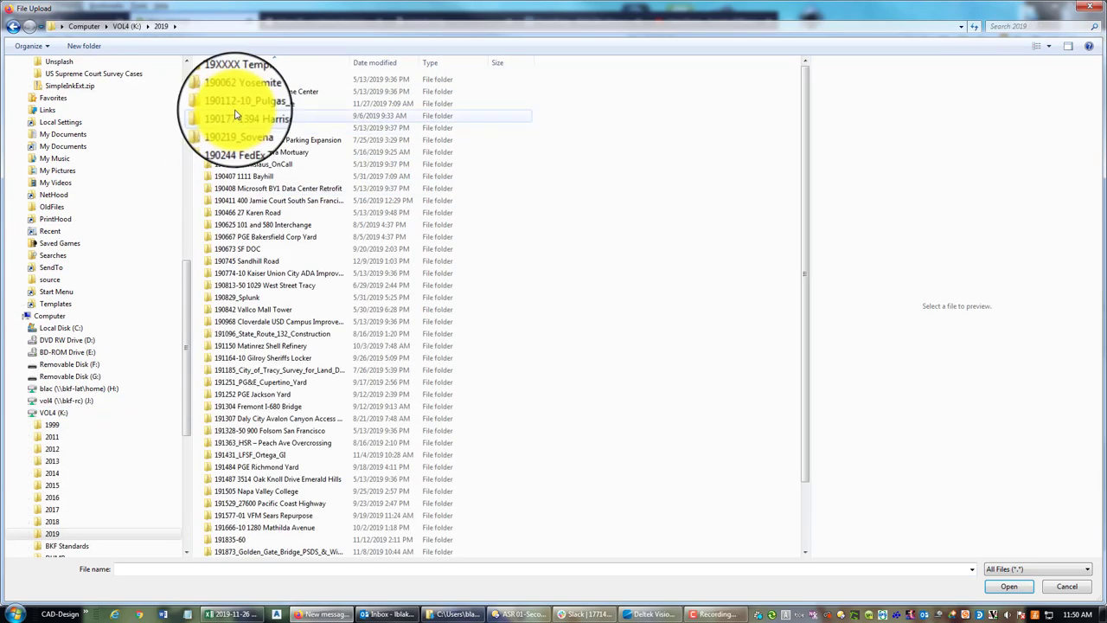
{"action": "scroll", "coordinate": [294, 260], "scroll_direction": "down", "scroll_amount": 2}
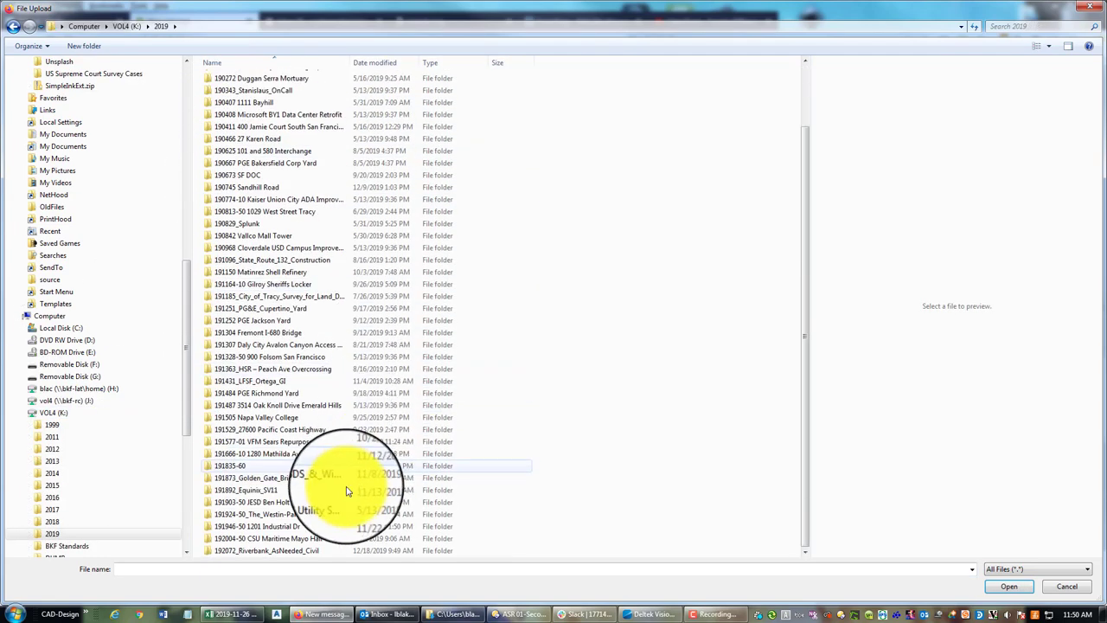
{"action": "left_click", "coordinate": [48, 412]}
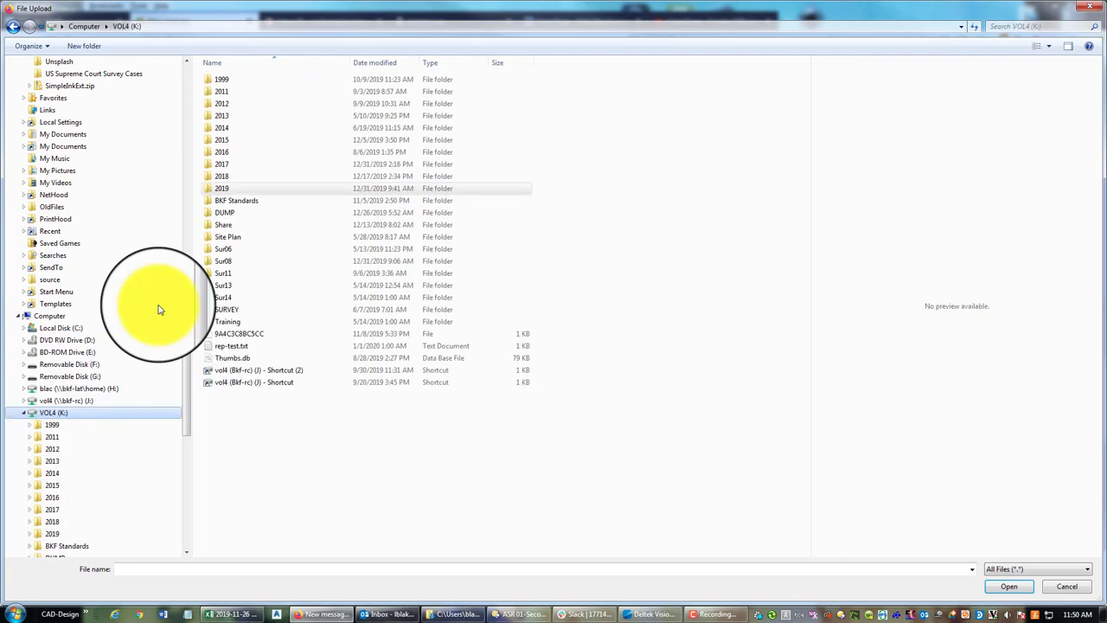
Step: Attach 2019-11-16 AUTHORIZATION TO PREPARE LEASE PARCEL LAND DESCRIPTION BEFORE CONTRACT.pdf from 2011/110020-136 Orion Park ELU Parcel/SUR/_PM/ASR 01-Second Phase Surveys
{"action": "double_click", "coordinate": [207, 91]}
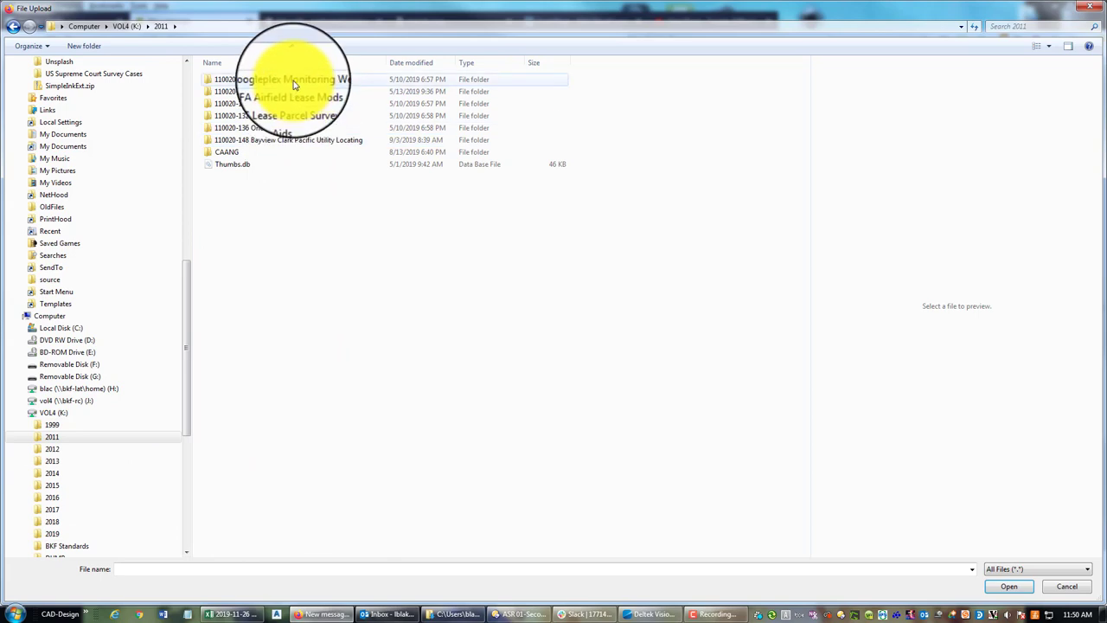
{"action": "double_click", "coordinate": [289, 127]}
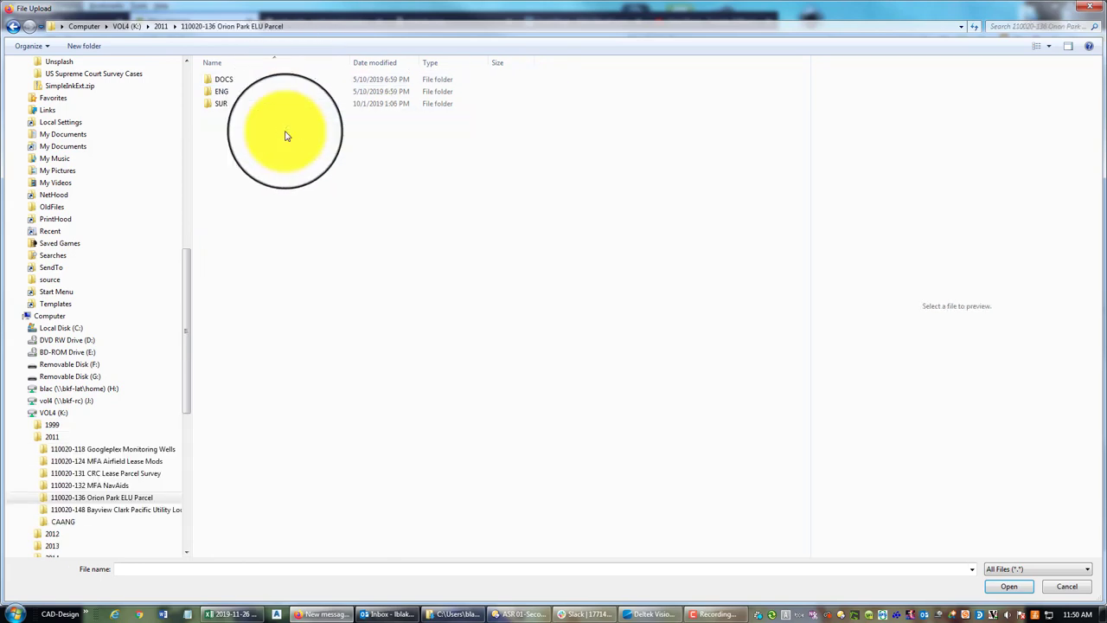
{"action": "left_click", "coordinate": [223, 107]}
{"action": "double_click", "coordinate": [224, 109]}
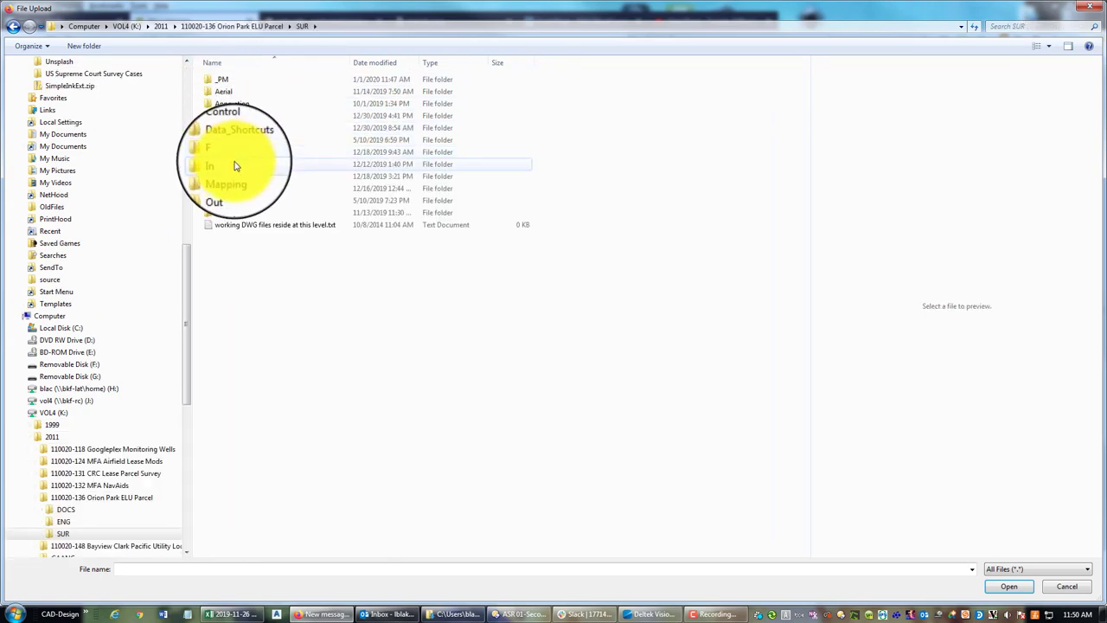
{"action": "double_click", "coordinate": [223, 79]}
{"action": "double_click", "coordinate": [223, 78]}
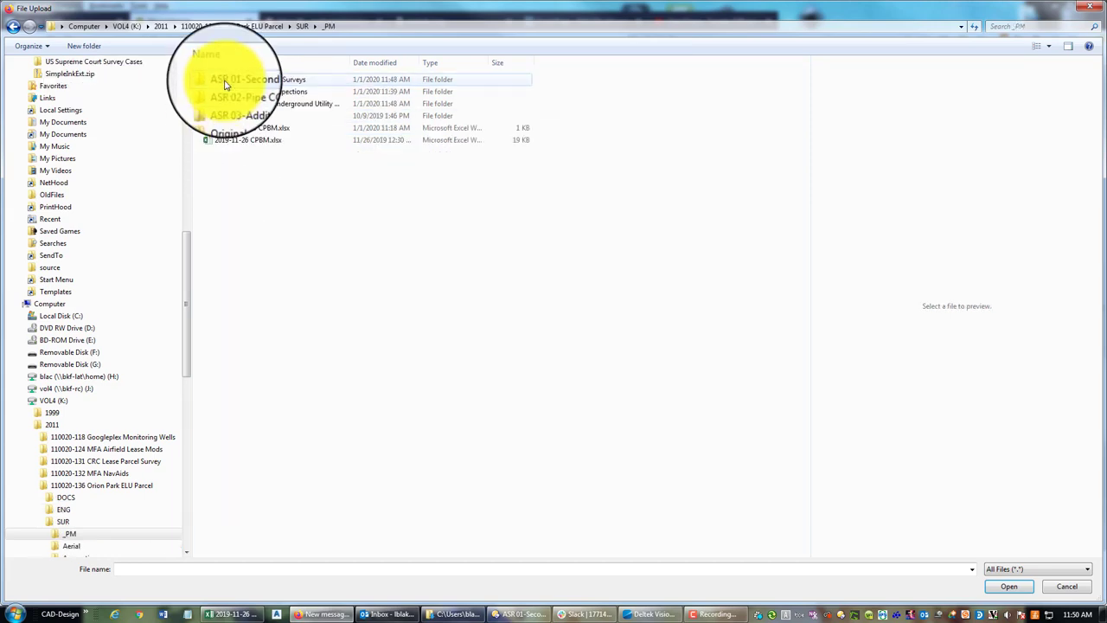
{"action": "left_click", "coordinate": [248, 79]}
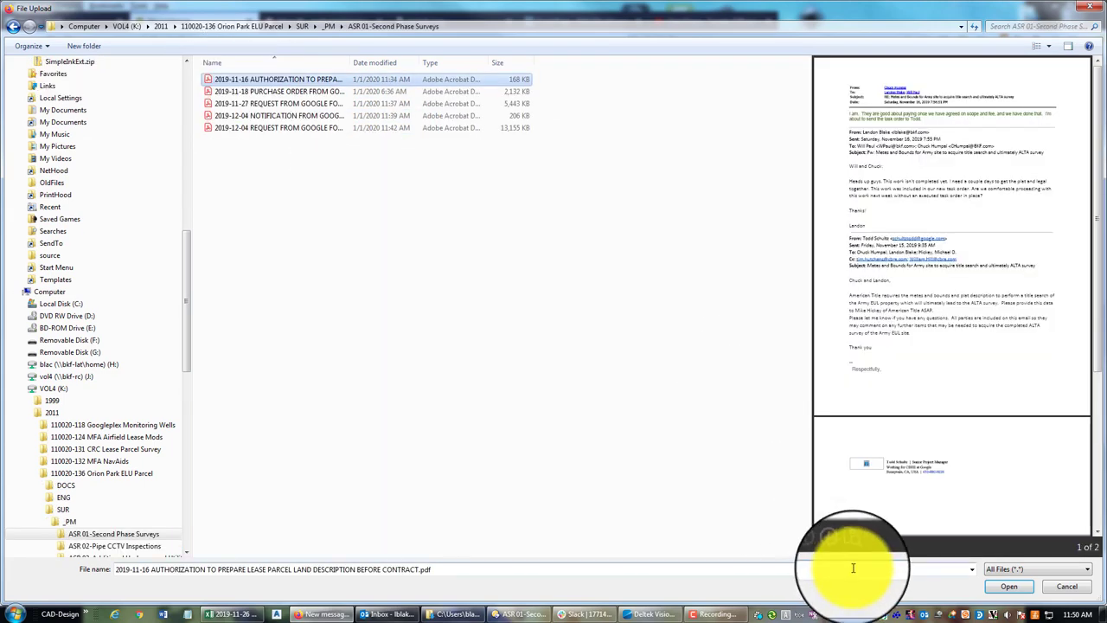
{"action": "left_click", "coordinate": [1008, 587]}
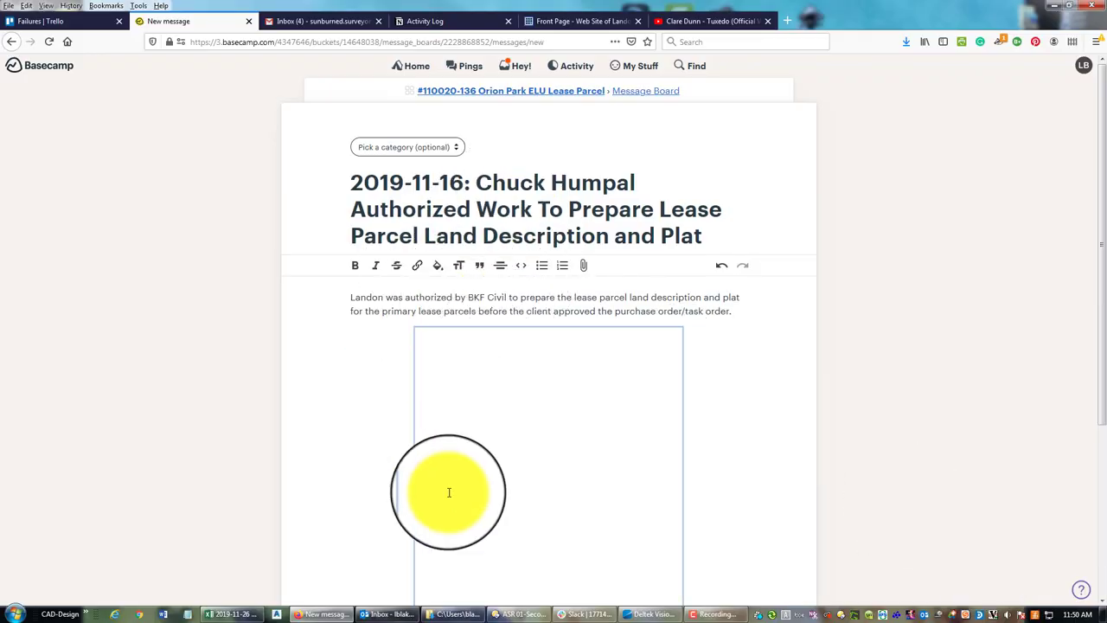
Step: Post the 2019-11-16 lease parcel authorization message and return to the project's Message Board
{"action": "scroll", "coordinate": [710, 351], "scroll_direction": "down", "scroll_amount": 3}
{"action": "scroll", "coordinate": [728, 360], "scroll_direction": "up", "scroll_amount": 3}
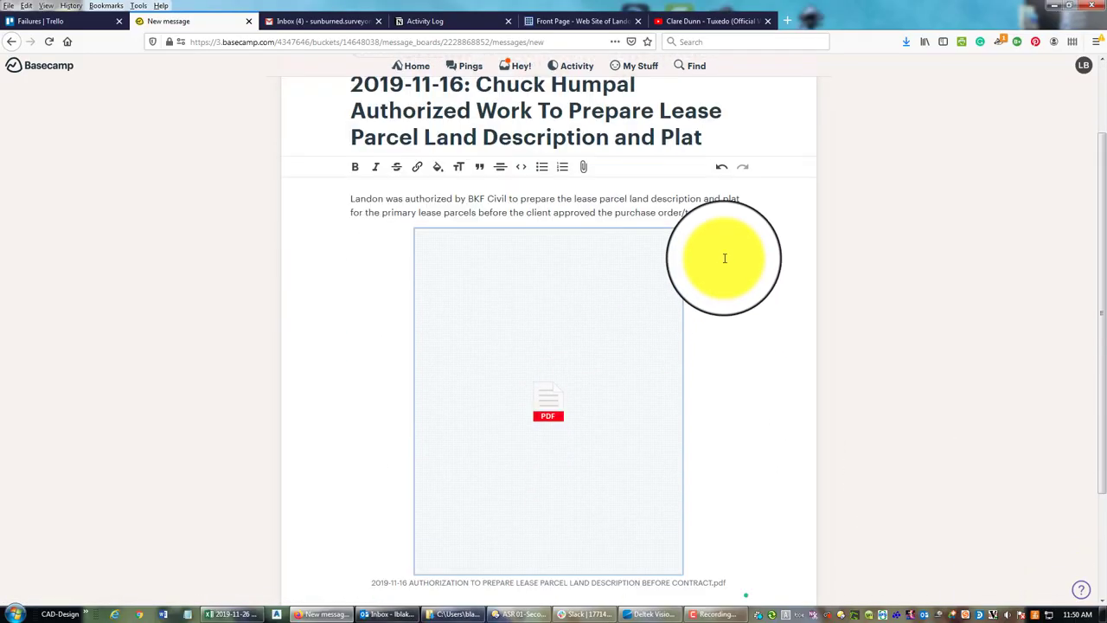
{"action": "scroll", "coordinate": [891, 320], "scroll_direction": "down", "scroll_amount": 5}
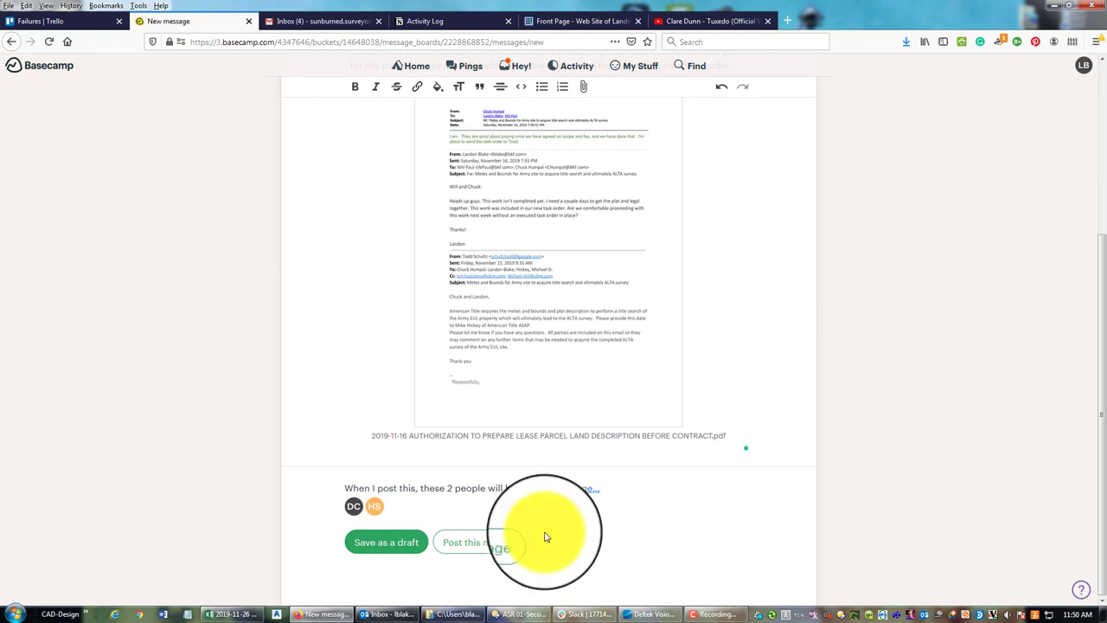
{"action": "left_click", "coordinate": [522, 545]}
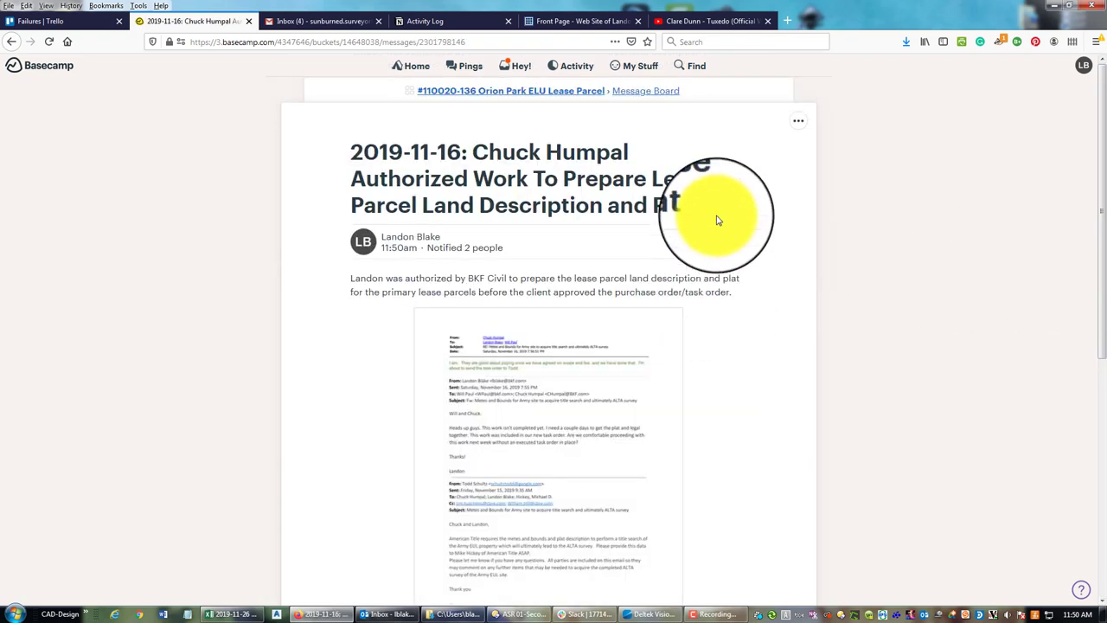
{"action": "left_click", "coordinate": [614, 92]}
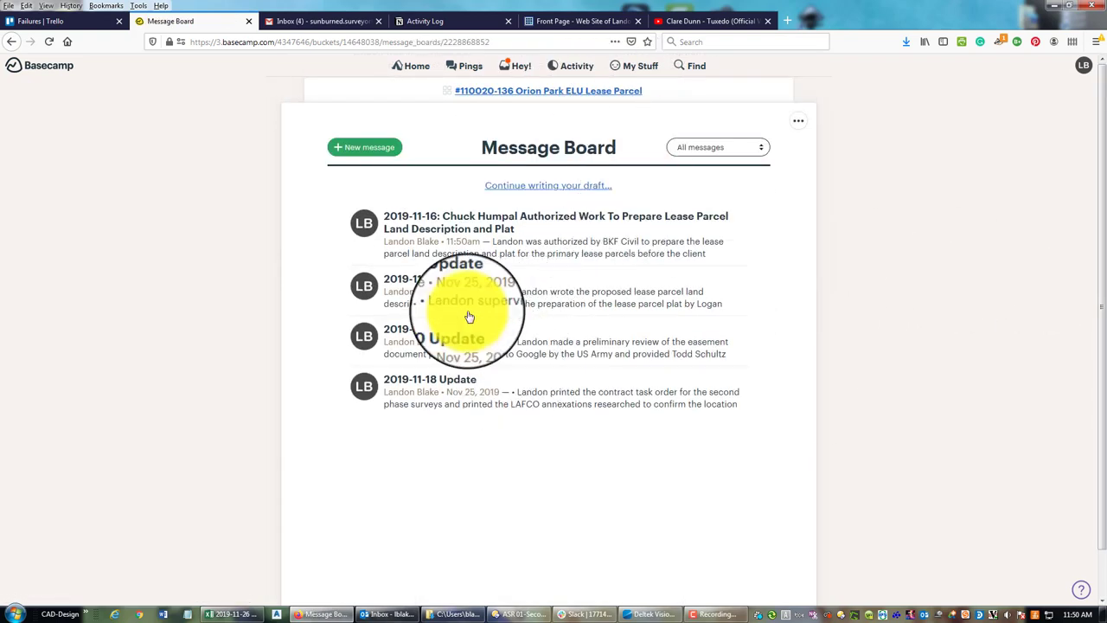
Step: Create a new message titled "2019-11-18: Purchase order for ASR 01 (Task Order 3) was approved by Google."
{"action": "left_click", "coordinate": [379, 149]}
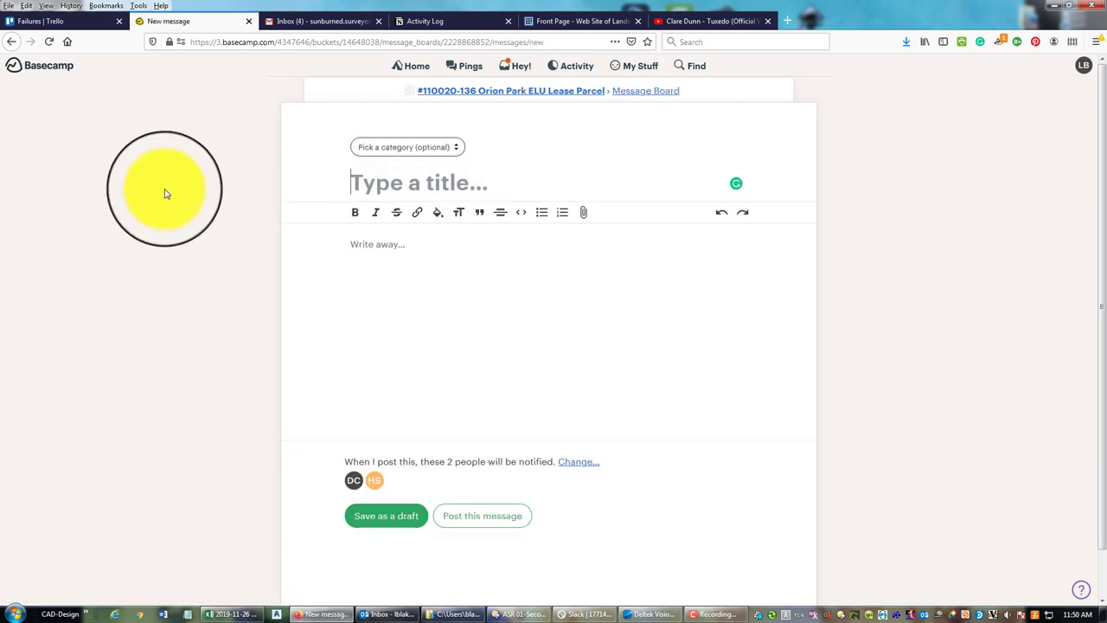
{"action": "type", "text": "2019-11-18"}
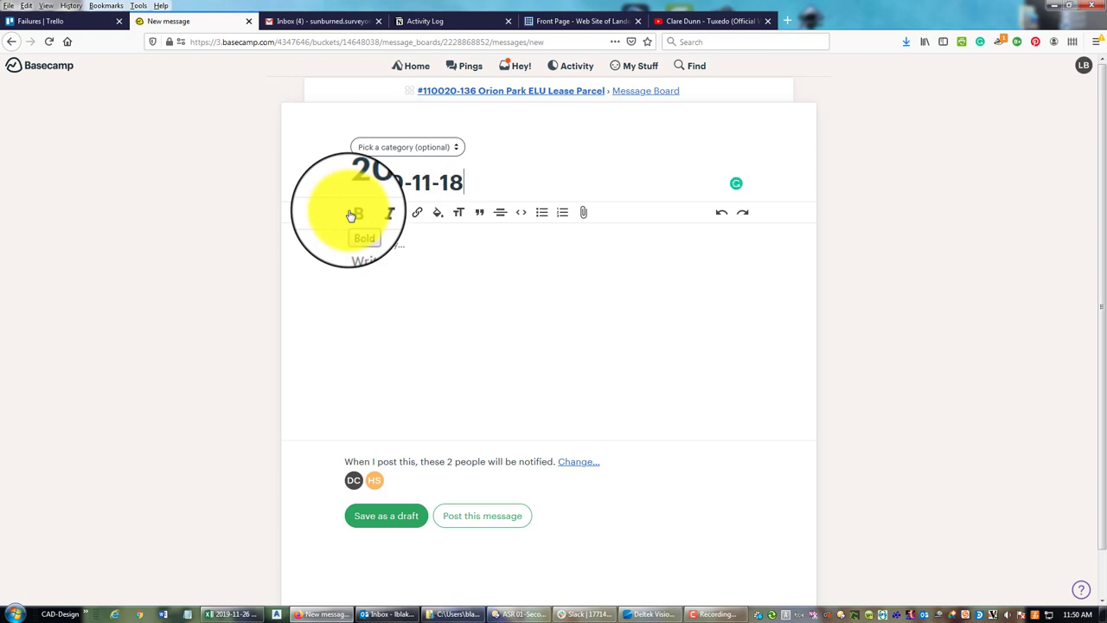
{"action": "type", "text": ": Putvhsdr"}
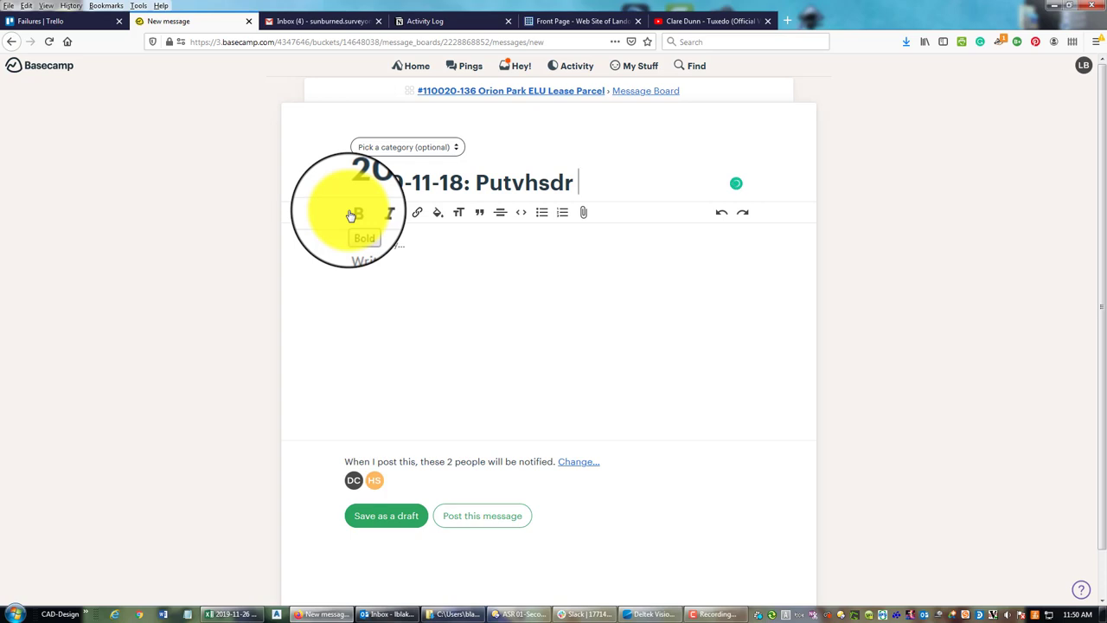
{"action": "key", "text": "BackSpace"}
{"action": "key", "text": "BackSpace"}
{"action": "key", "text": "BackSpace"}
{"action": "key", "text": "BackSpace"}
{"action": "key", "text": "BackSpace"}
{"action": "key", "text": "BackSpace"}
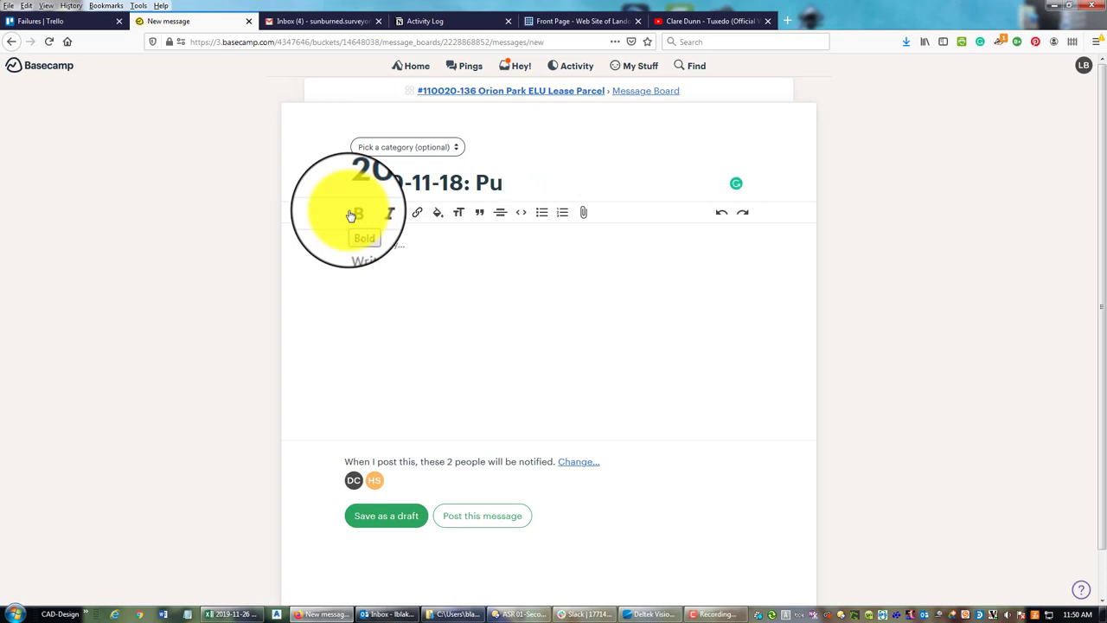
{"action": "type", "text": "tchsd"}
{"action": "key", "text": "BackSpace"}
{"action": "key", "text": "BackSpace"}
{"action": "key", "text": "BackSpace"}
{"action": "key", "text": "BackSpace"}
{"action": "type", "text": "v"}
{"action": "key", "text": "BackSpace"}
{"action": "key", "text": "BackSpace"}
{"action": "type", "text": "rchsa"}
{"action": "key", "text": "BackSpace"}
{"action": "key", "text": "BackSpace"}
{"action": "type", "text": "ase order from"}
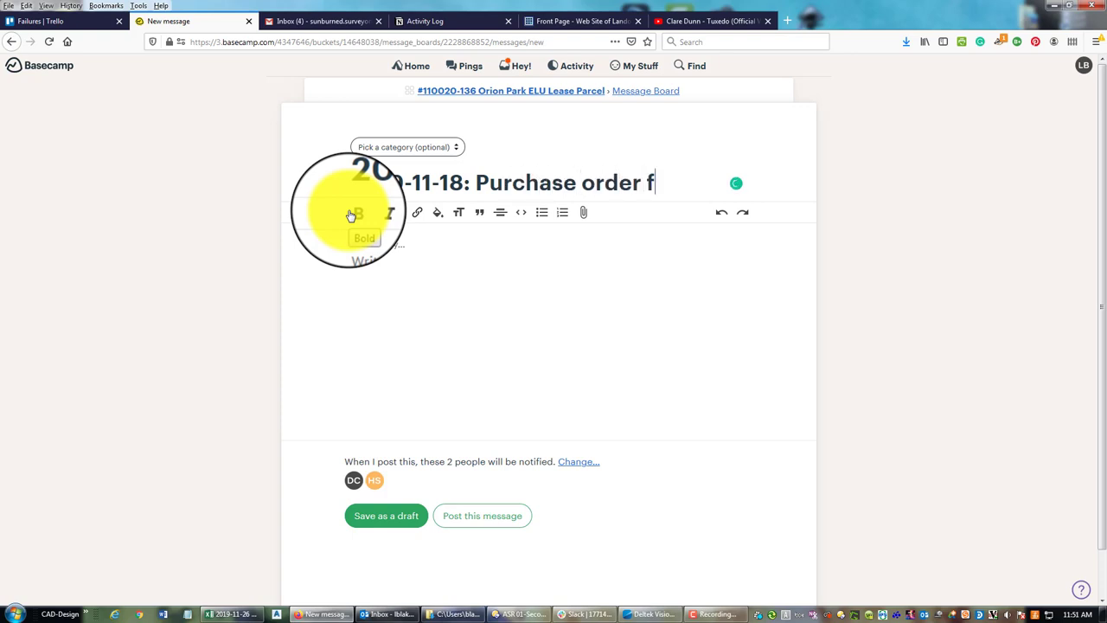
{"action": "key", "text": "BackSpace"}
{"action": "key", "text": "BackSpace"}
{"action": "type", "text": "ASR 01 (Task Order "}
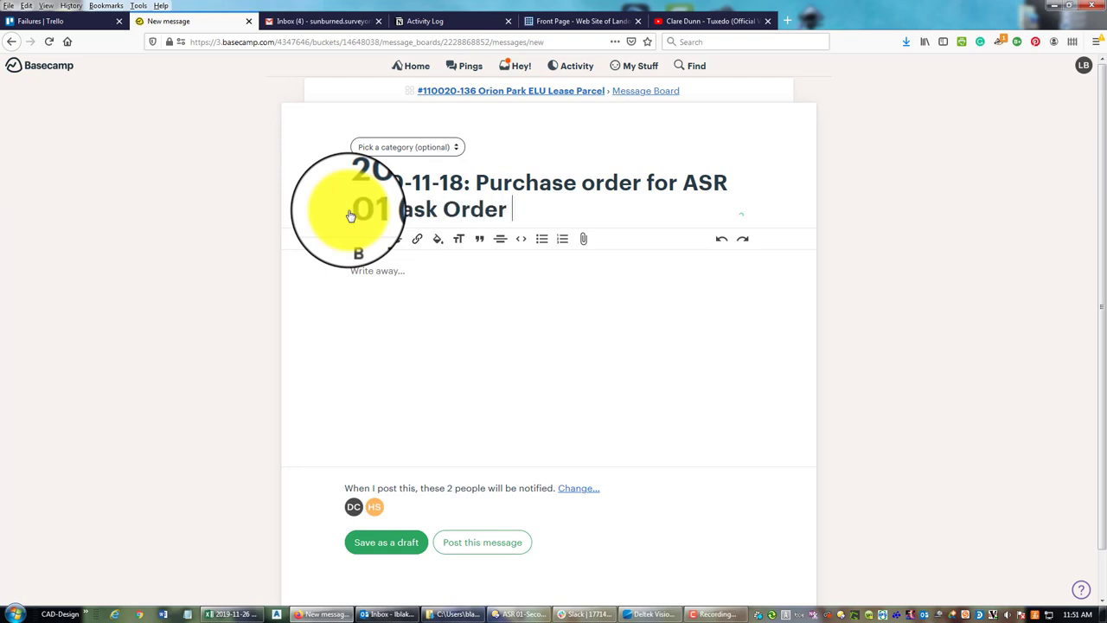
{"action": "type", "text": "3) was "}
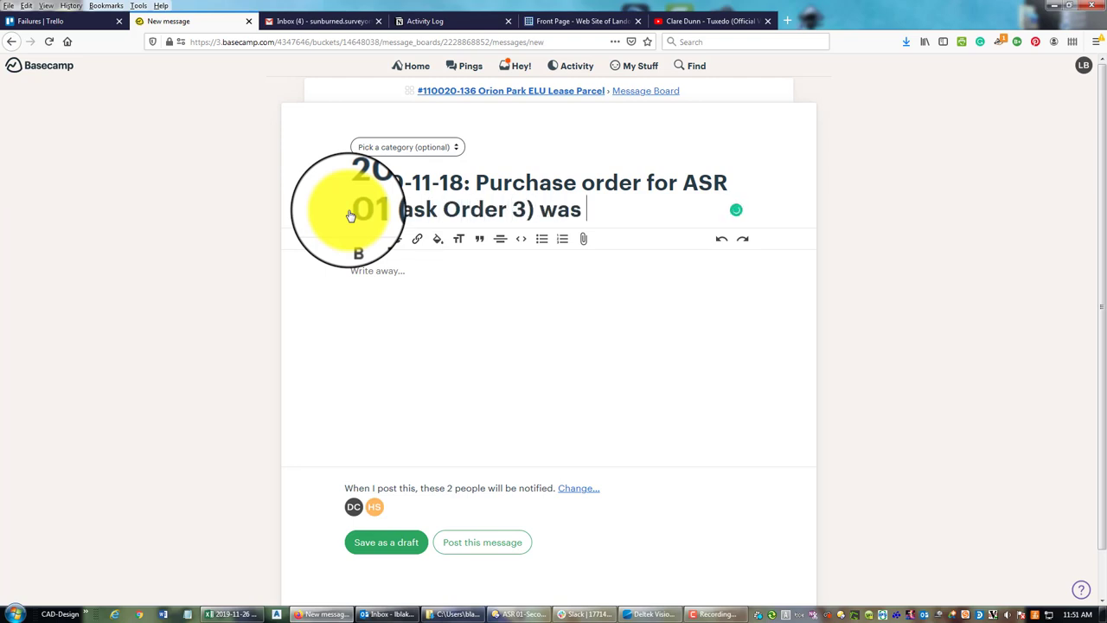
{"action": "type", "text": "approved by Go"}
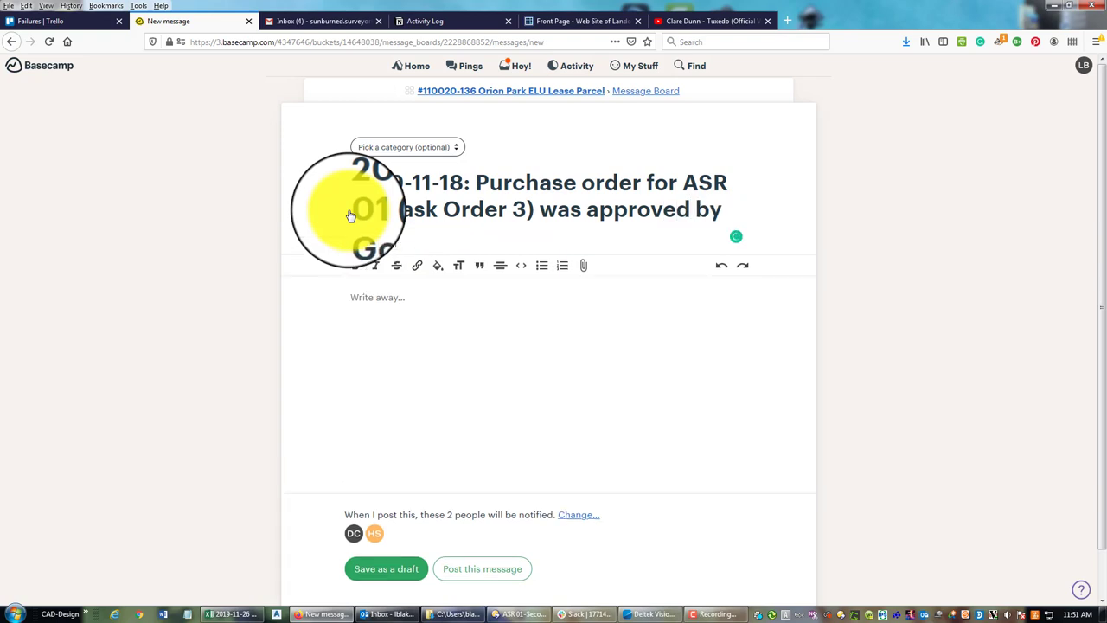
{"action": "type", "text": "ogle."}
Step: Attach 2019-11-18 PURCHASE ORDER FROM GOOGLE.pdf from the ASR 01-Second Phase Surveys folder to the message body
{"action": "left_click", "coordinate": [582, 294]}
{"action": "left_click", "coordinate": [585, 265]}
{"action": "left_click", "coordinate": [254, 93]}
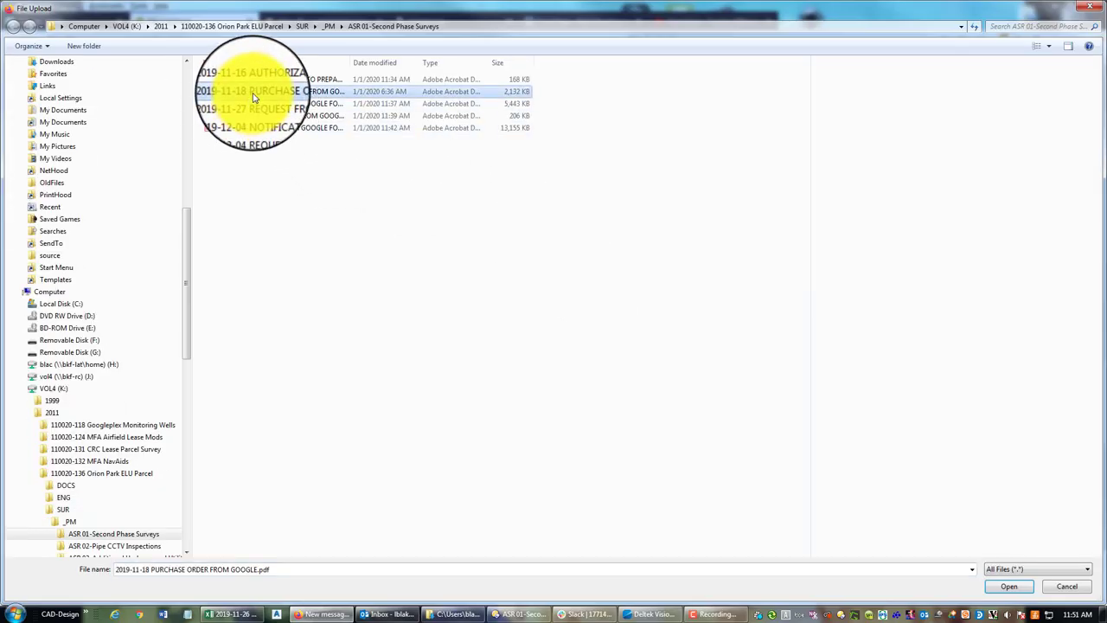
{"action": "left_click", "coordinate": [1008, 586]}
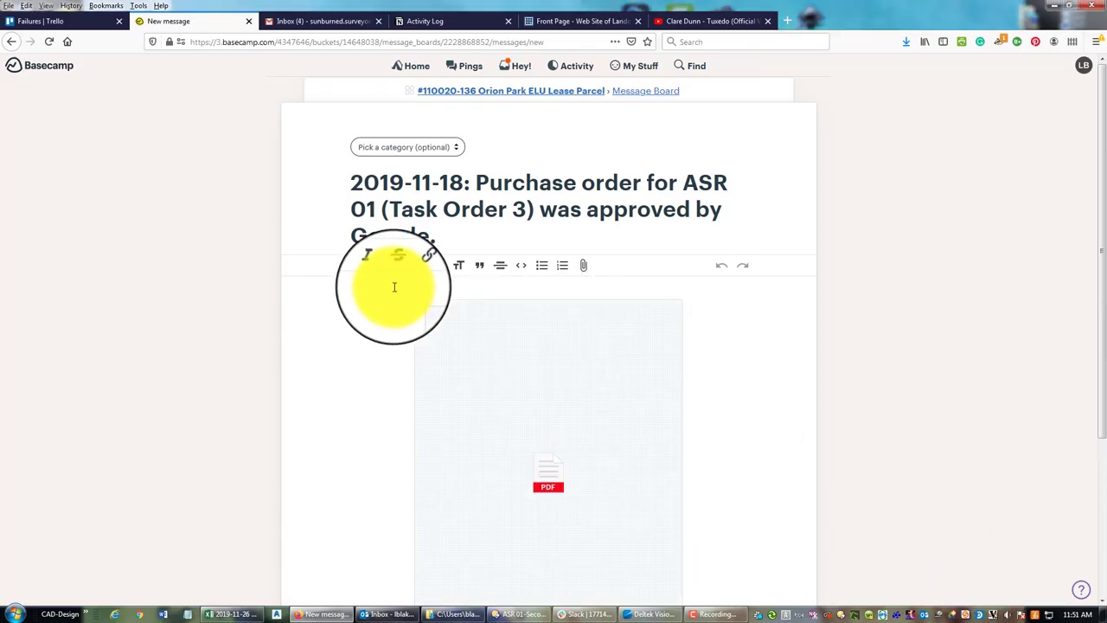
Step: Write above the attachment "Google approved the purchase order/task order for Survey Additional Services Request 01 (Task Order 3)."
{"action": "scroll", "coordinate": [394, 287], "scroll_direction": "down", "scroll_amount": 1}
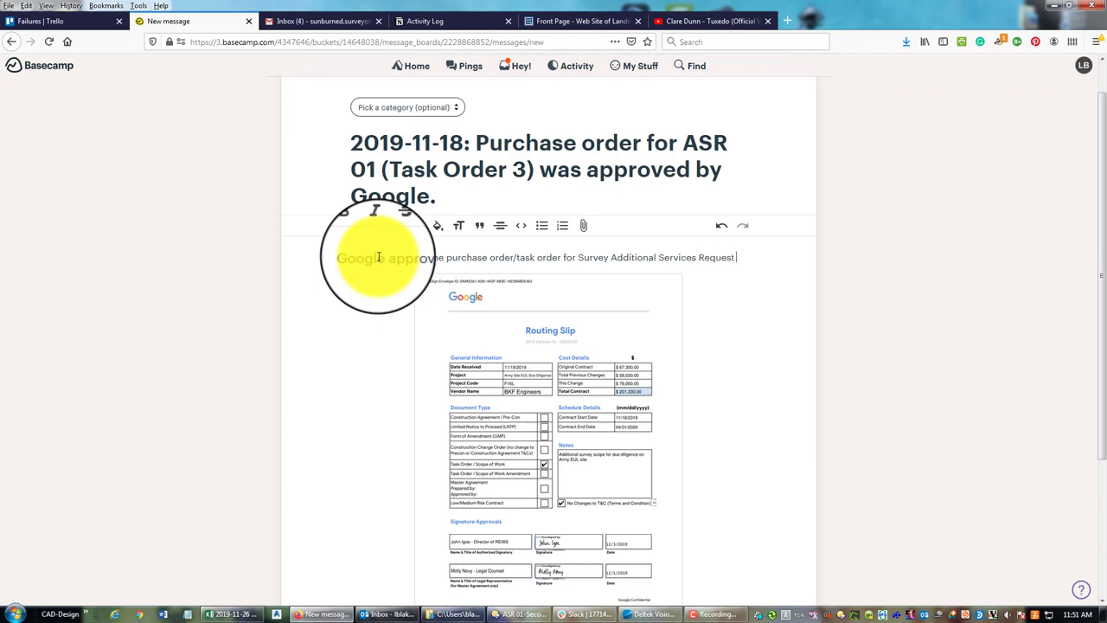
{"action": "key", "text": "Return"}
{"action": "type", "text": "01 (Task Order 3)."}
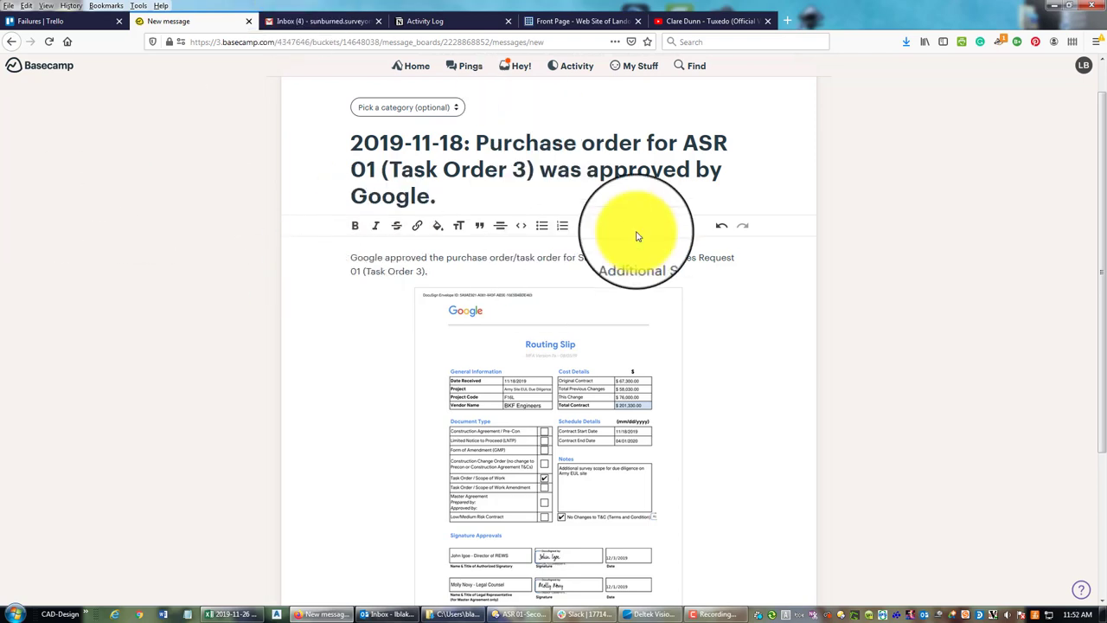
Step: Review the 2019-11-18 purchase order message and post it to the Message Board
{"action": "scroll", "coordinate": [705, 345], "scroll_direction": "down", "scroll_amount": 3}
{"action": "scroll", "coordinate": [753, 351], "scroll_direction": "up", "scroll_amount": 3}
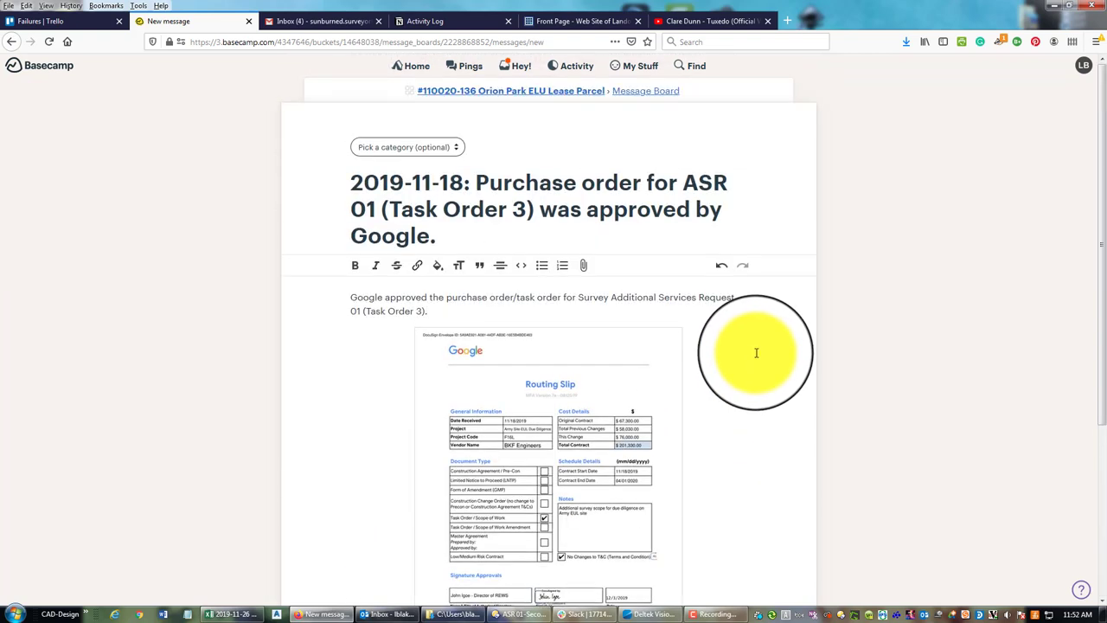
{"action": "scroll", "coordinate": [753, 351], "scroll_direction": "down", "scroll_amount": 3}
{"action": "left_click", "coordinate": [486, 545]}
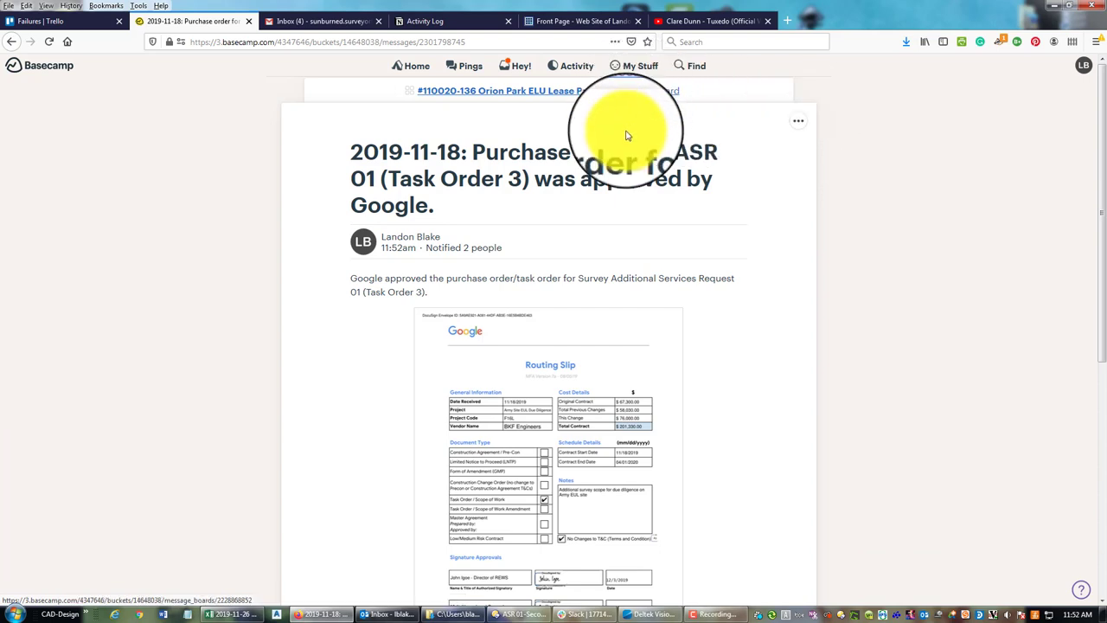
Step: Edit the 2019-11-18 purchase order message to choose the Contract Administration category, and return to the Message Board
{"action": "left_click", "coordinate": [802, 120]}
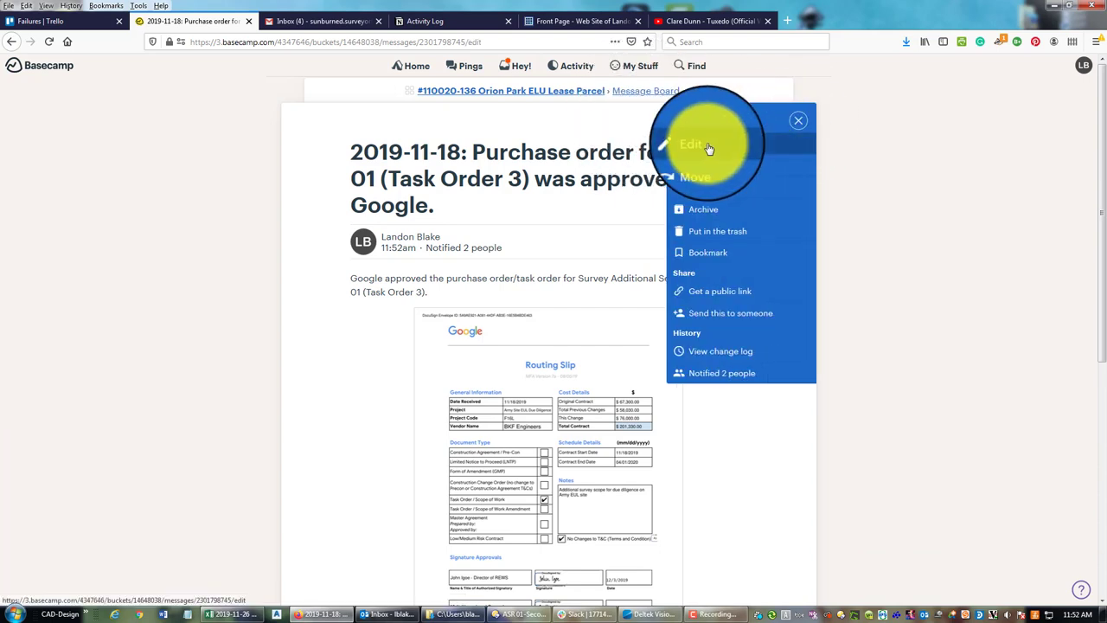
{"action": "left_click", "coordinate": [710, 149]}
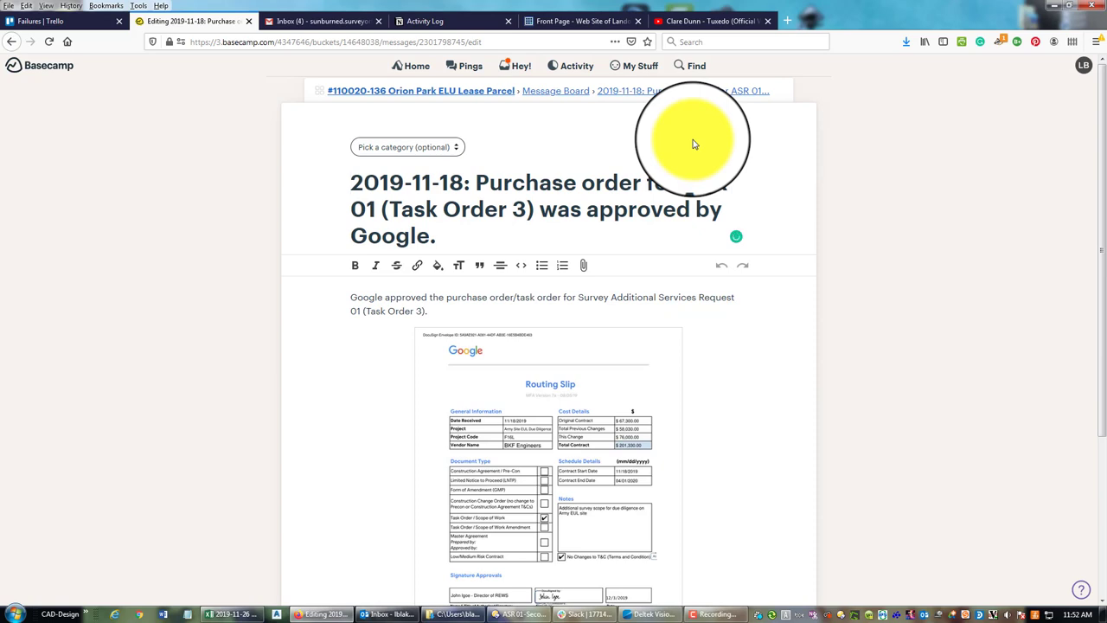
{"action": "left_click", "coordinate": [398, 149]}
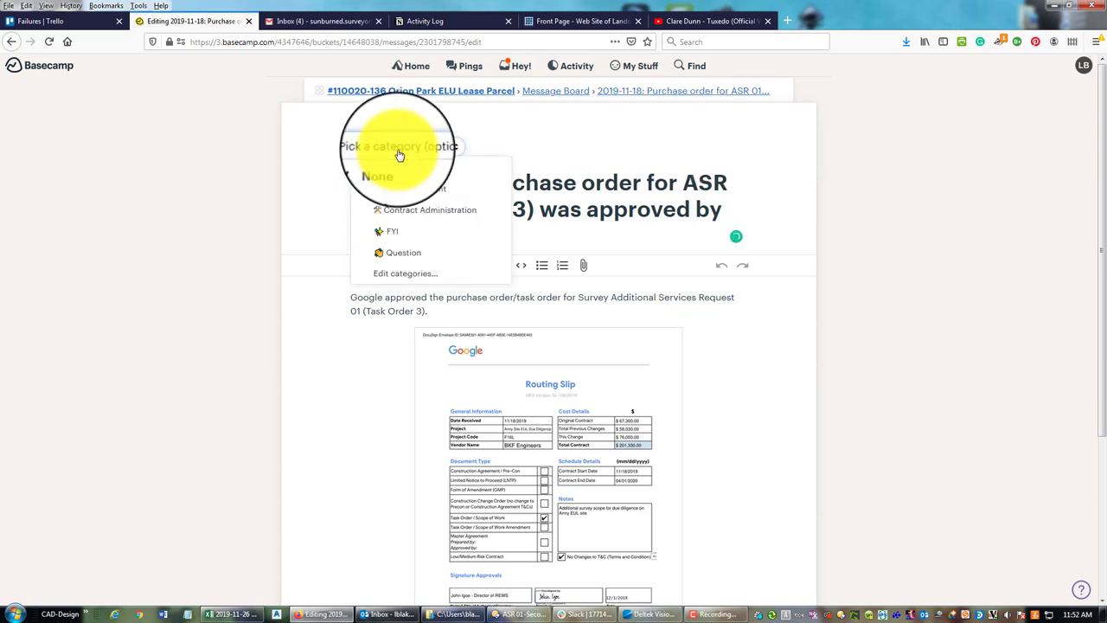
{"action": "left_click", "coordinate": [416, 213]}
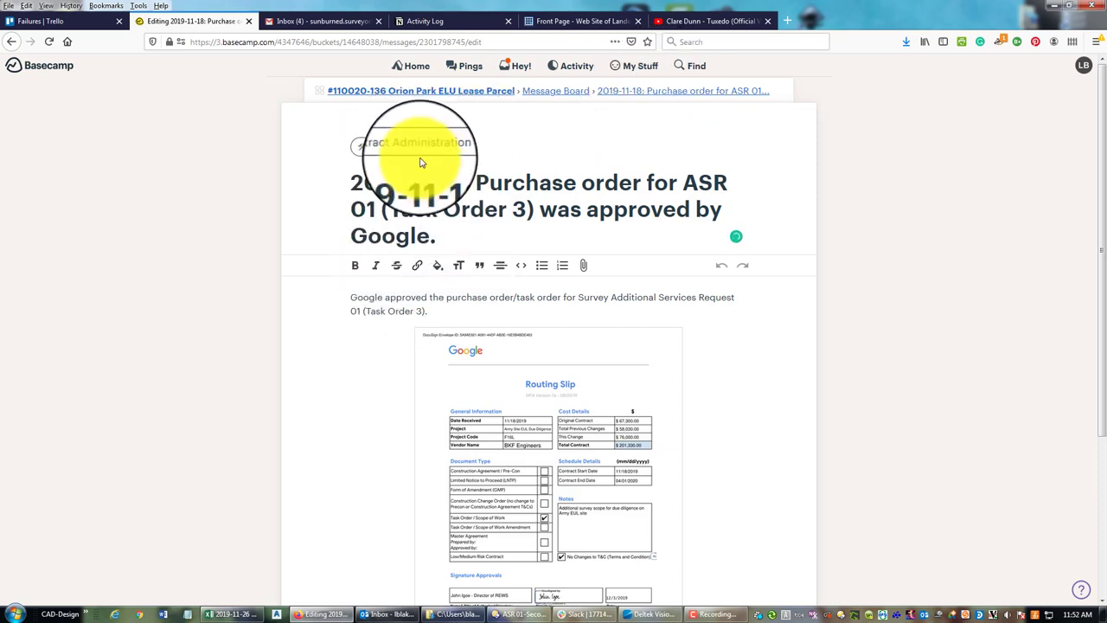
{"action": "scroll", "coordinate": [845, 190], "scroll_direction": "down", "scroll_amount": 1}
{"action": "scroll", "coordinate": [620, 186], "scroll_direction": "up", "scroll_amount": 1}
{"action": "left_click", "coordinate": [568, 96]}
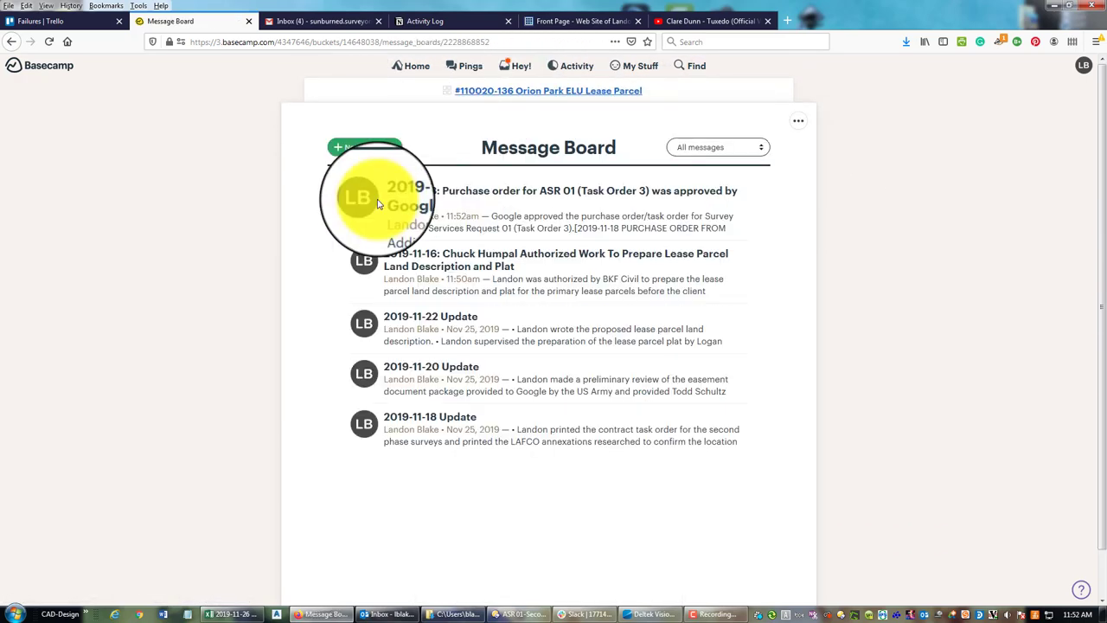
Step: Edit the 2019-11-16 lease parcel authorization message to choose the Contract Administration category, and return to the Message Board
{"action": "left_click", "coordinate": [460, 294]}
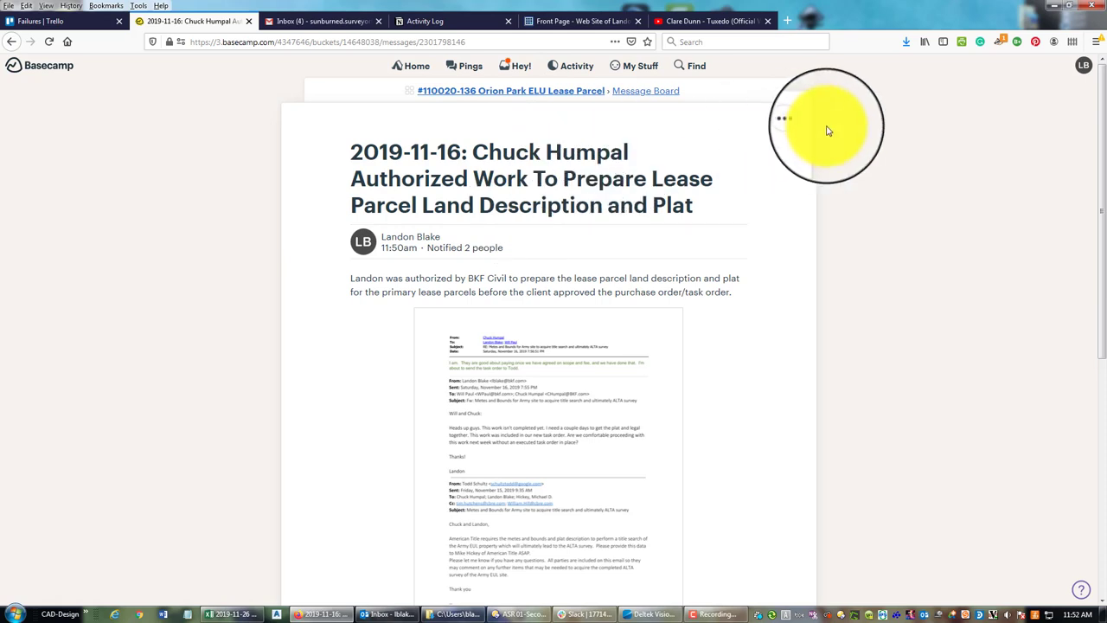
{"action": "left_click", "coordinate": [801, 124]}
{"action": "left_click", "coordinate": [681, 142]}
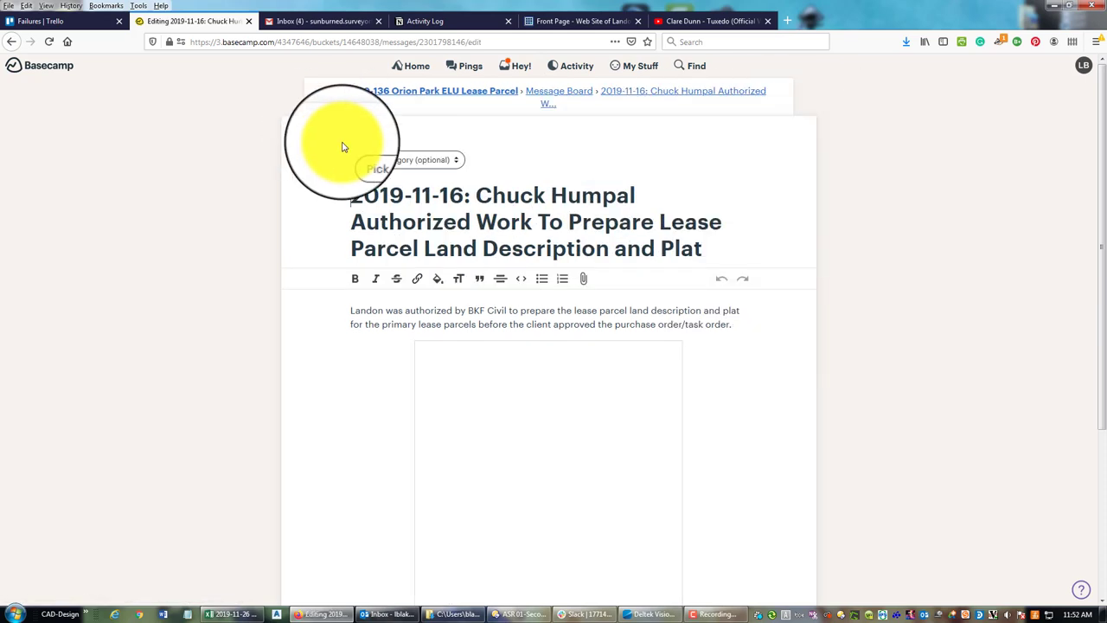
{"action": "left_click", "coordinate": [386, 159]}
{"action": "left_click", "coordinate": [410, 223]}
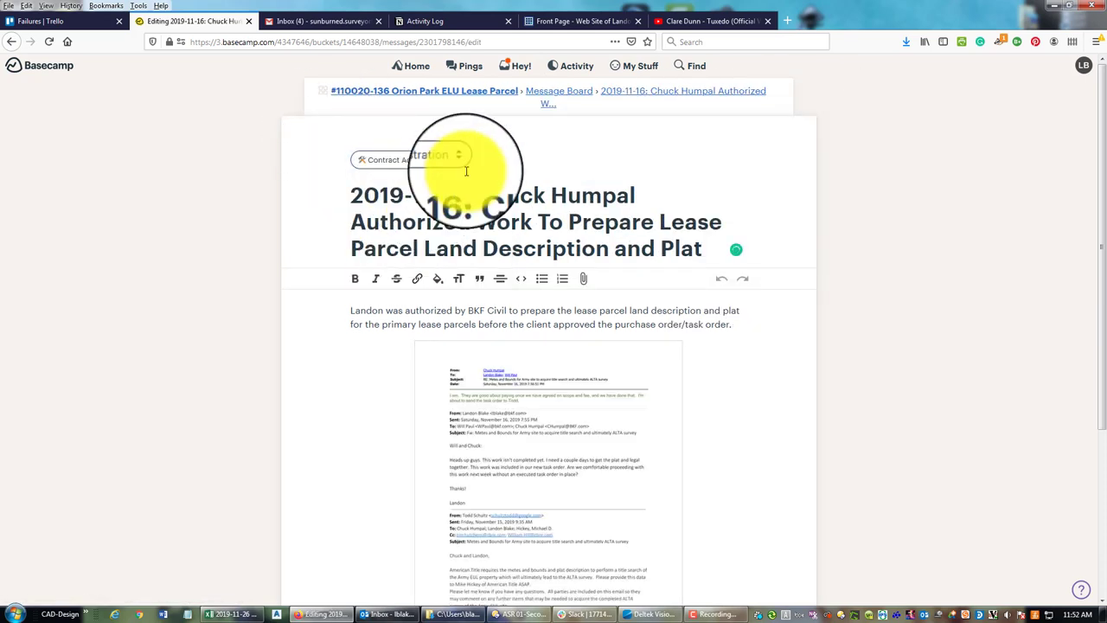
{"action": "left_click", "coordinate": [555, 93]}
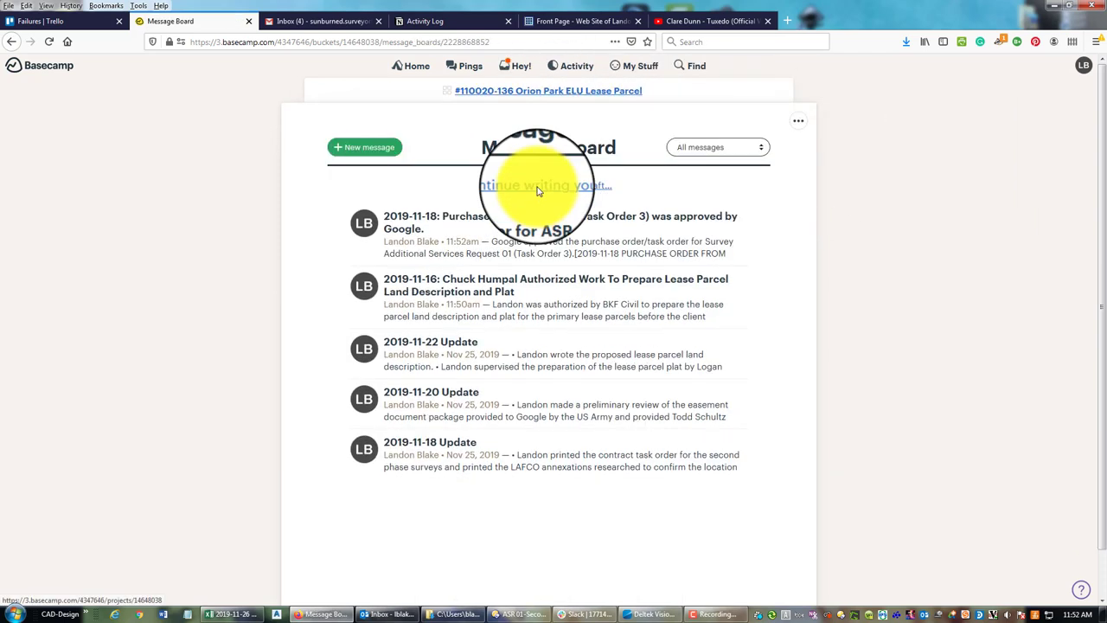
Step: Start a new message titled "2019-11-27: Request from Google for CCTV Pipe Inspection Costs."
{"action": "left_click", "coordinate": [374, 151]}
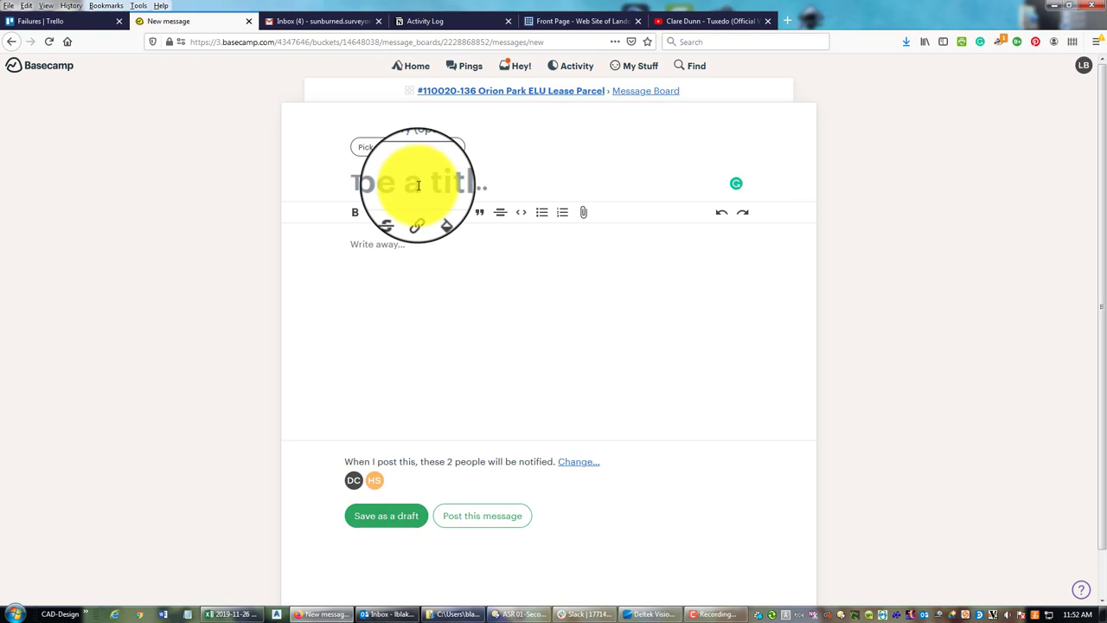
{"action": "type", "text": "219"}
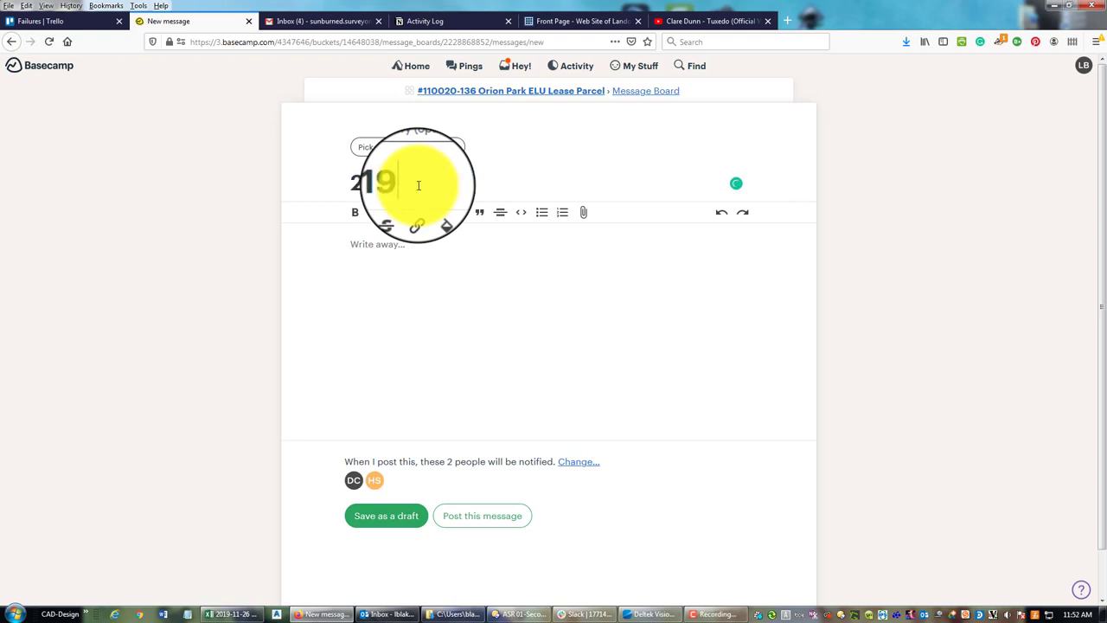
{"action": "type", "text": "+11-2 Goo"}
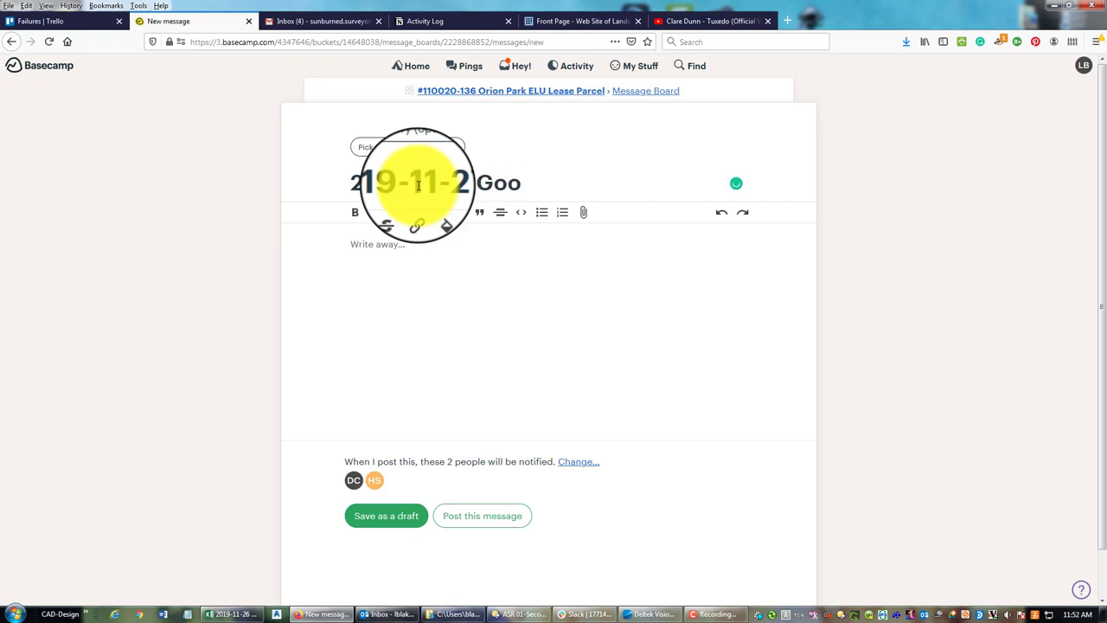
{"action": "key", "text": "BackSpace"}
{"action": "key", "text": "BackSpace"}
{"action": "type", "text": "Request from Google for CCTV Pipe Inspection Costs"}
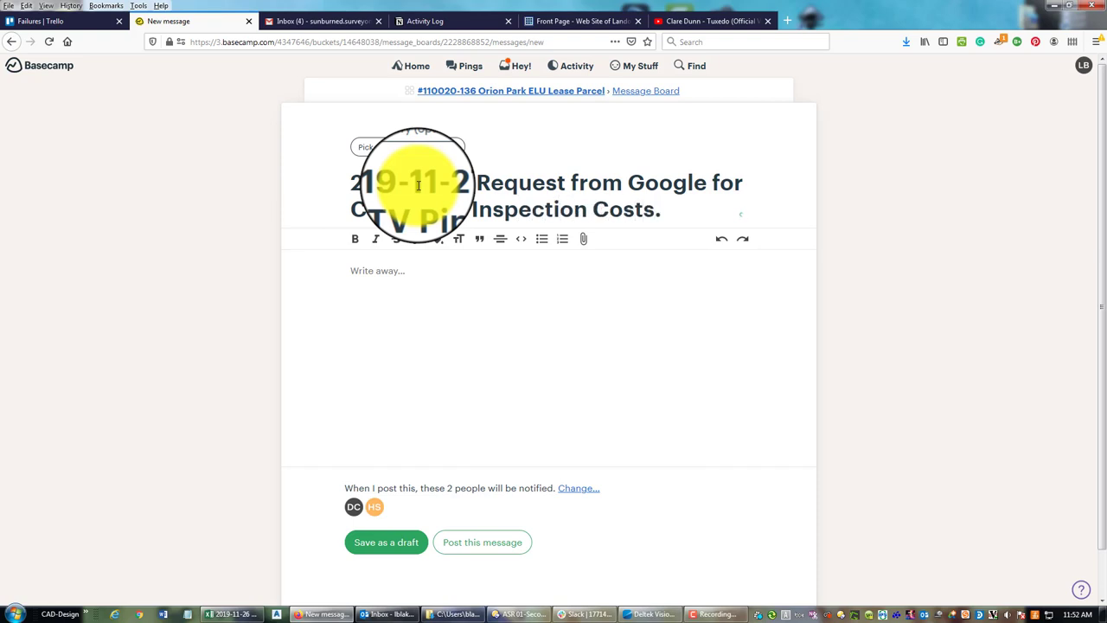
{"action": "type", "text": "."}
Step: Write "Google requested a fee estimate for the CCTV inspection of 4 storm and sewer pipes." and attach the 2019-11-27 CCTV pipe inspection request PDF
{"action": "left_click", "coordinate": [480, 276]}
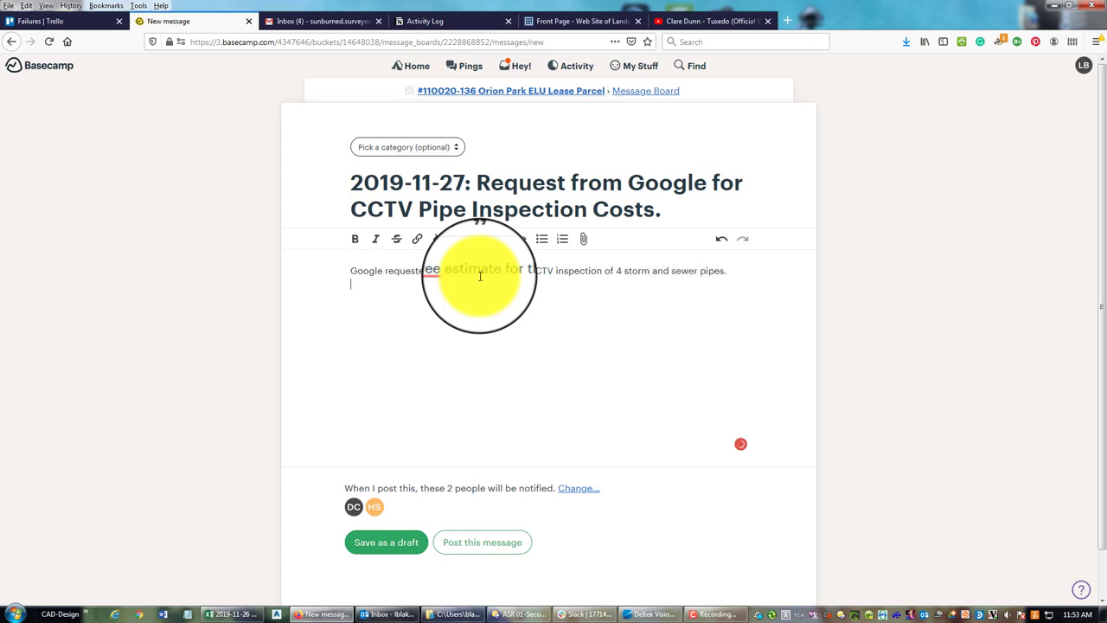
{"action": "left_click", "coordinate": [584, 238]}
{"action": "left_click", "coordinate": [259, 104]}
{"action": "left_click", "coordinate": [1026, 590]}
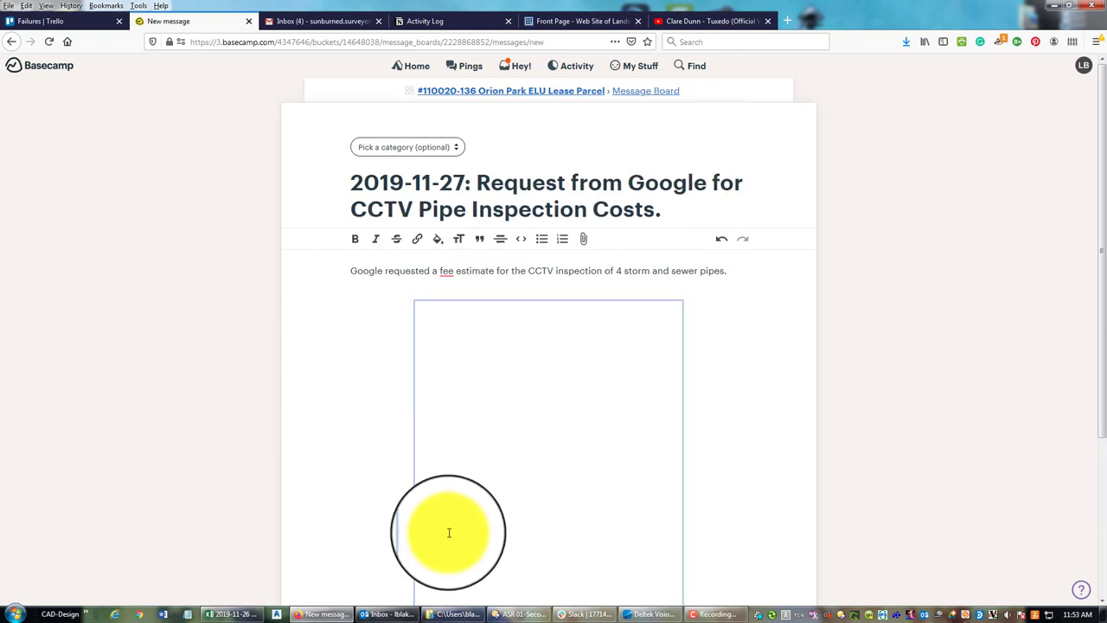
Step: Try choosing the Contract Administration category for the 2019-11-27 message, leaving for the project's Message Board and reopening the draft
{"action": "left_click", "coordinate": [419, 149]}
{"action": "left_click", "coordinate": [420, 210]}
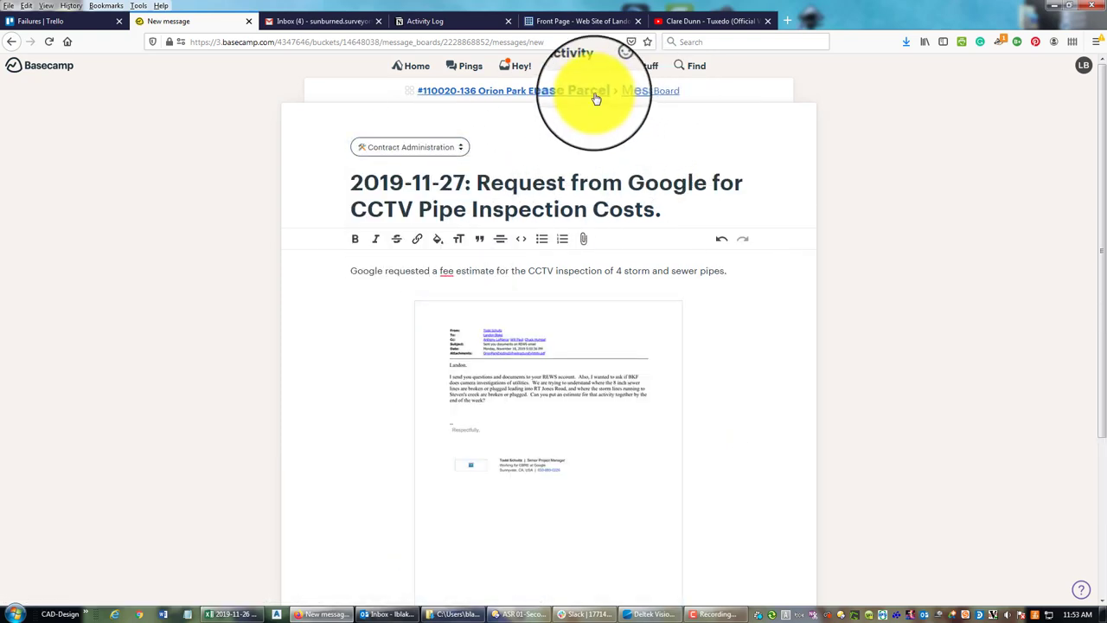
{"action": "left_click", "coordinate": [507, 98]}
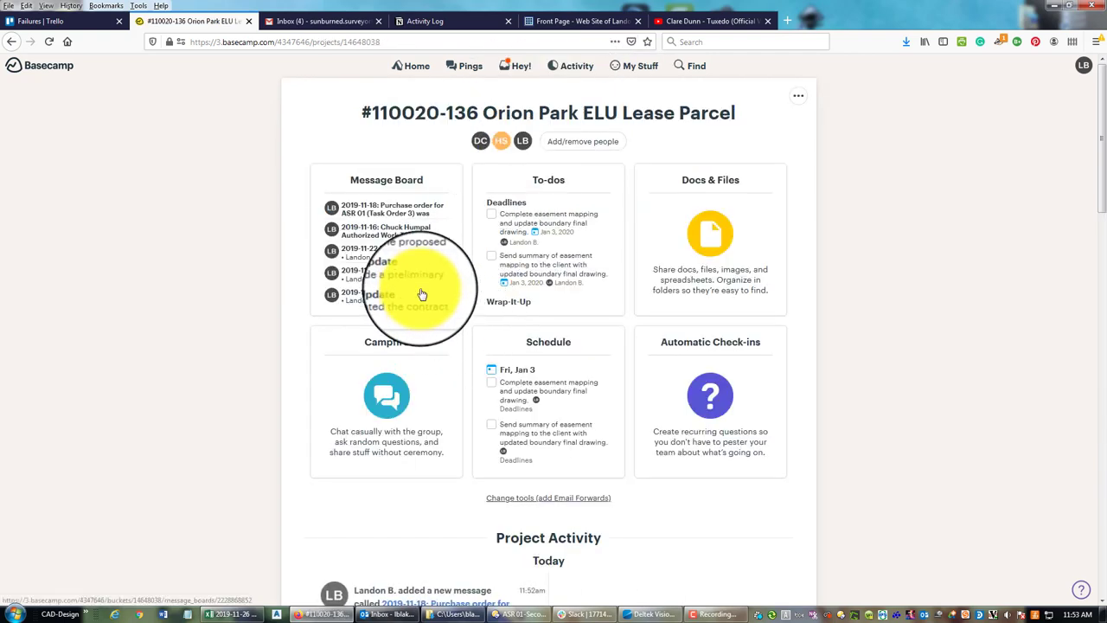
{"action": "left_click", "coordinate": [408, 255]}
{"action": "left_click", "coordinate": [375, 152]}
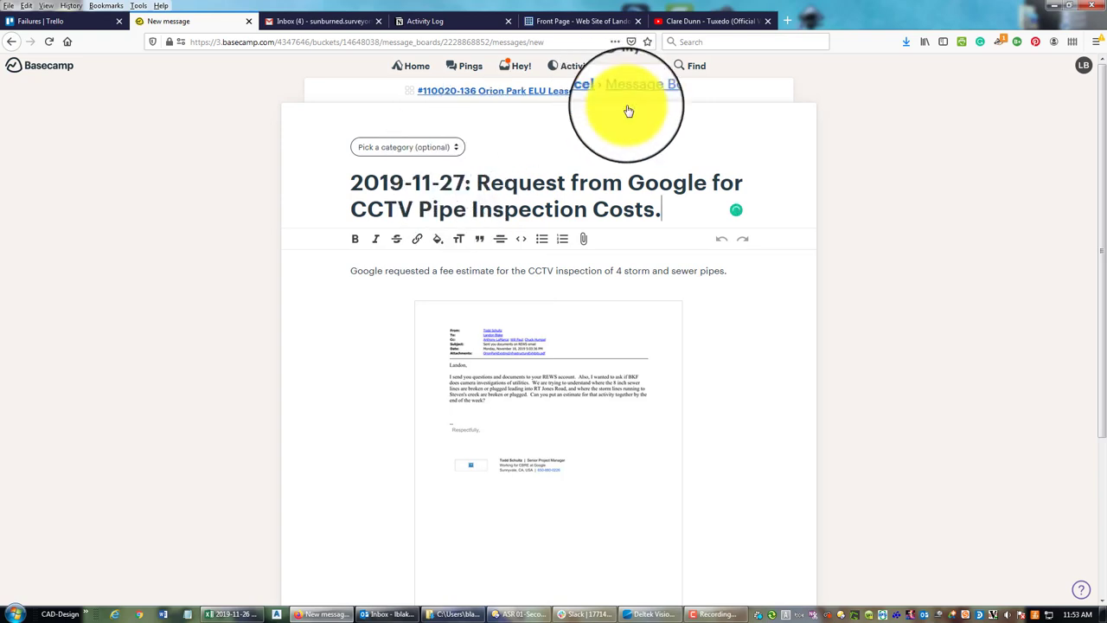
Step: Post the 2019-11-27 CCTV pipe inspection message and return to the Message Board
{"action": "scroll", "coordinate": [734, 348], "scroll_direction": "down", "scroll_amount": 1}
{"action": "scroll", "coordinate": [733, 348], "scroll_direction": "down", "scroll_amount": 4}
{"action": "left_click", "coordinate": [493, 538]}
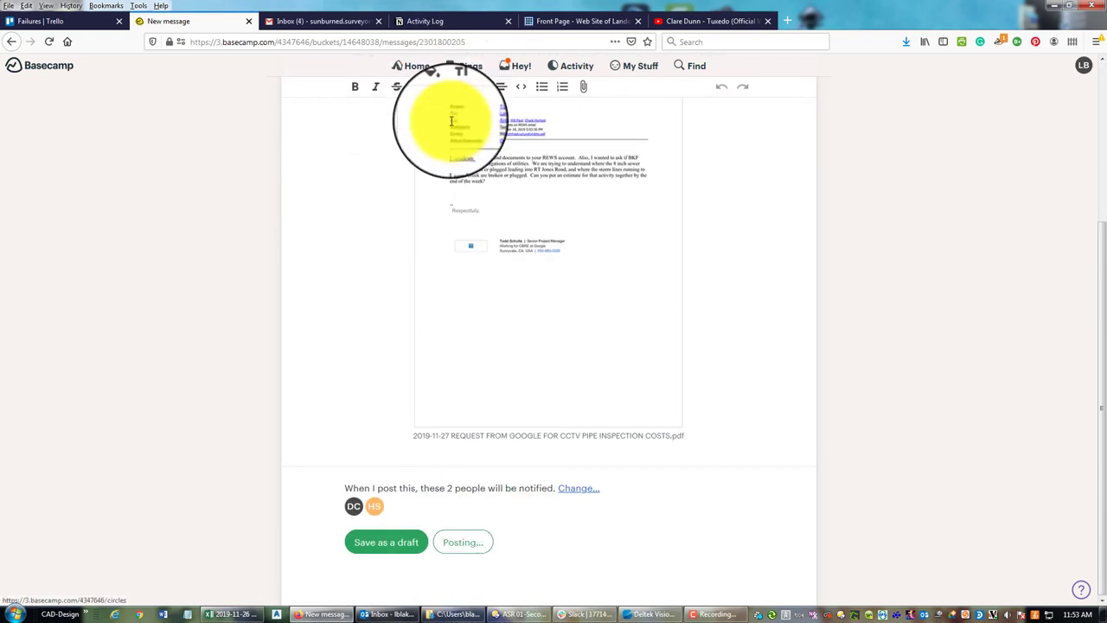
{"action": "left_click", "coordinate": [638, 91]}
Step: Start a new message and begin its title with "2019-12-04:"
{"action": "left_click", "coordinate": [364, 148]}
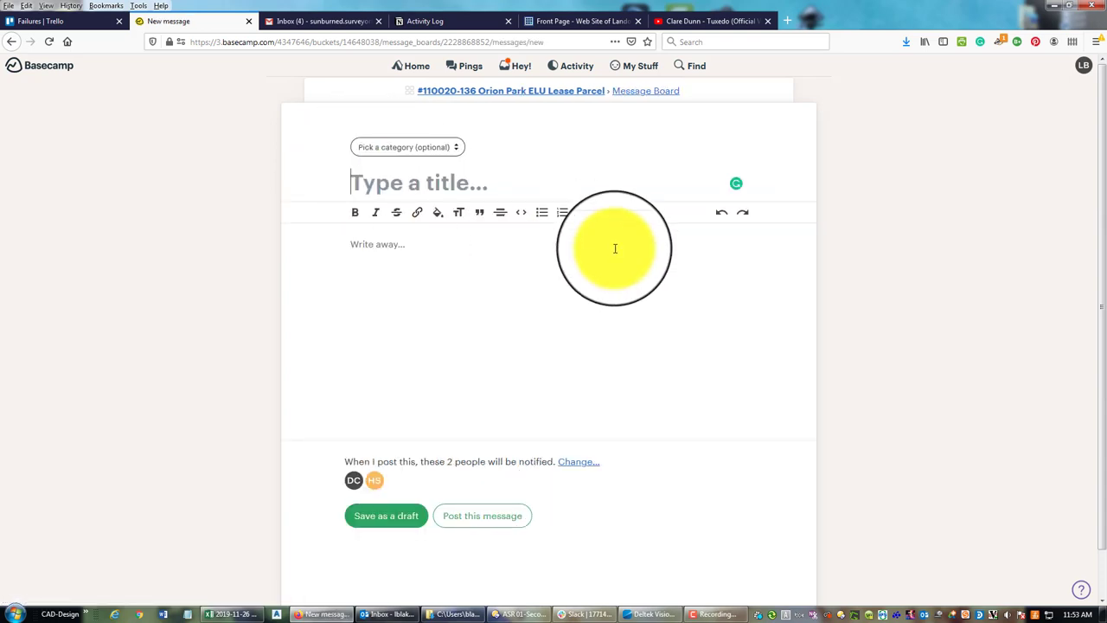
{"action": "type", "text": "2019-12-04"}
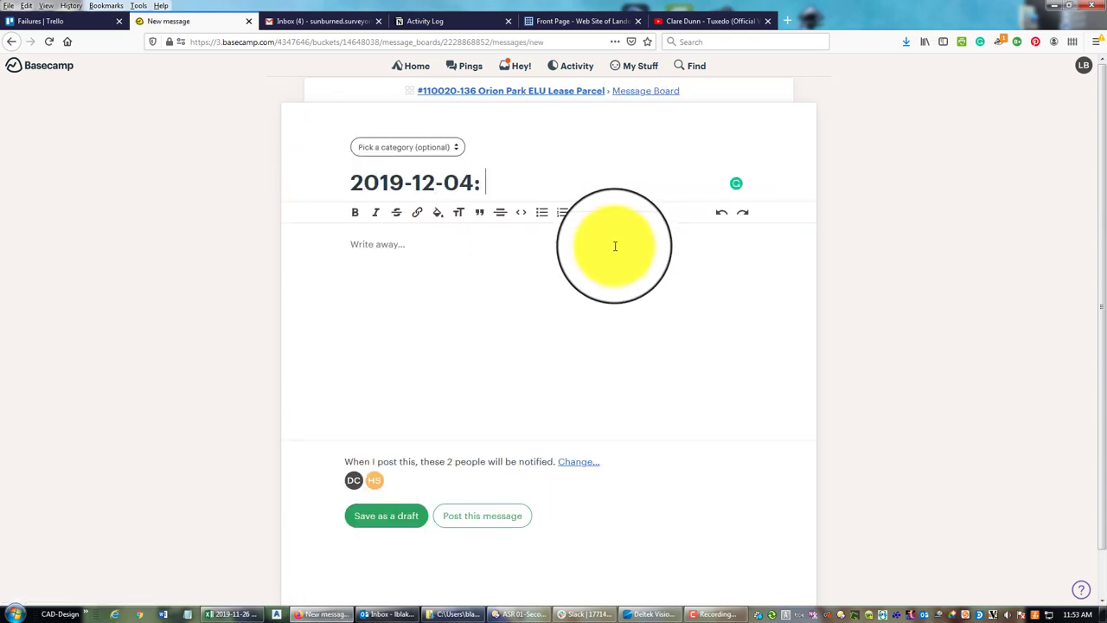
{"action": "type", "text": ": N"}
{"action": "type", "text": "o"}
{"action": "key", "text": "BackSpace"}
{"action": "key", "text": "BackSpace"}
{"action": "type", "text": "Goog"}
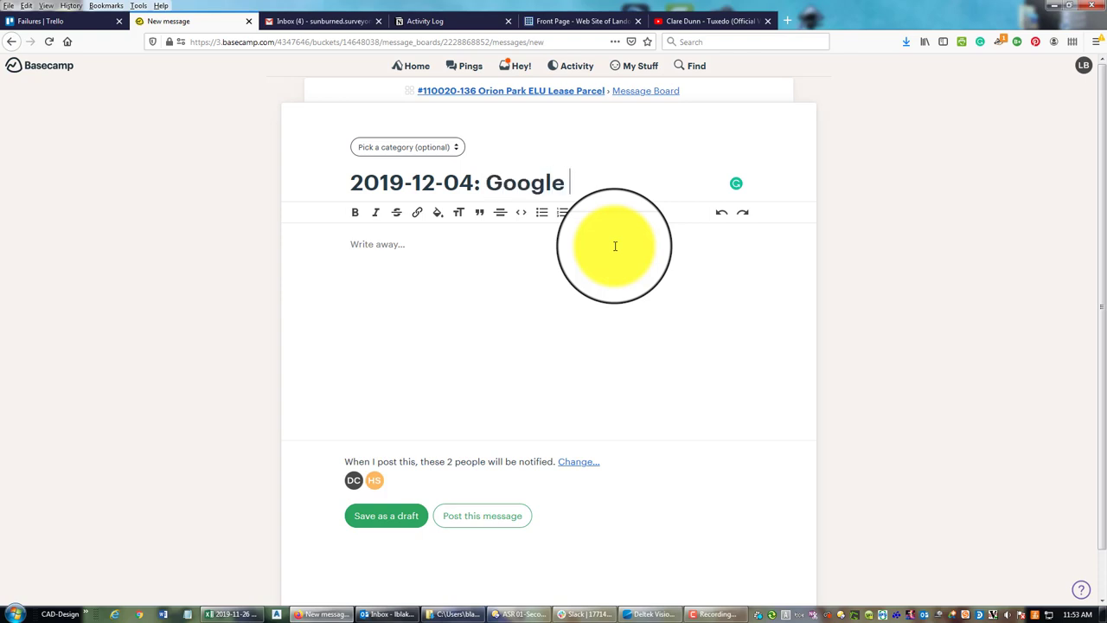
{"action": "type", "text": "le"}
{"action": "key", "text": "BackSpace"}
{"action": "key", "text": "BackSpace"}
{"action": "key", "text": "BackSpace"}
{"action": "key", "text": "BackSpace"}
{"action": "key", "text": "BackSpace"}
{"action": "key", "text": "BackSpace"}
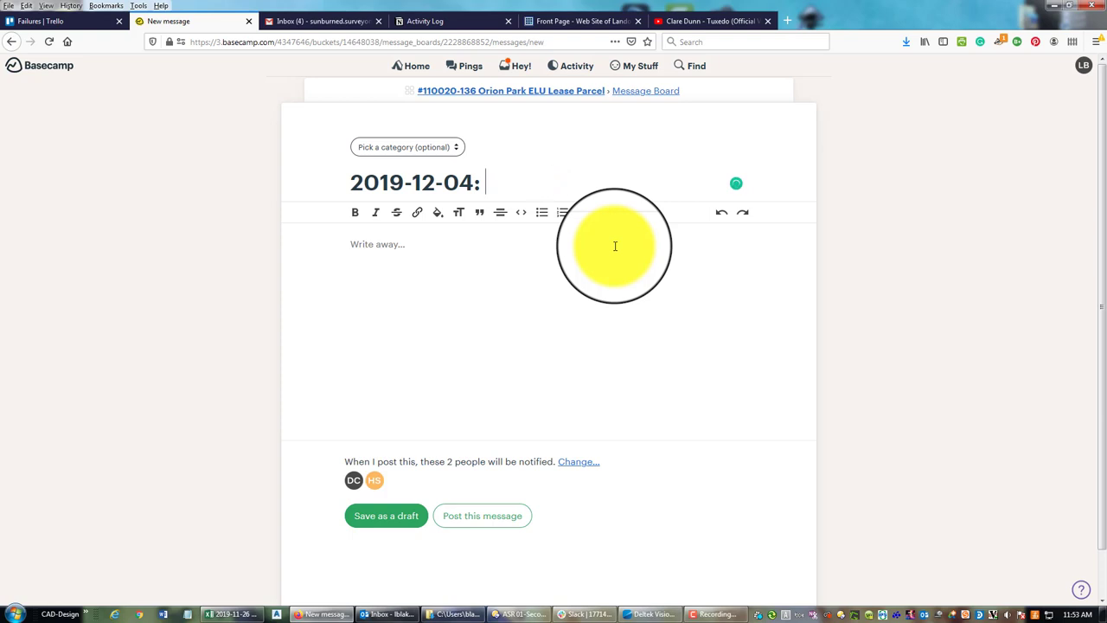
Step: Complete the 2019-12-04 message title with "Notification from Google that Purchase Order 3 was approved."
{"action": "type", "text": "Notification"}
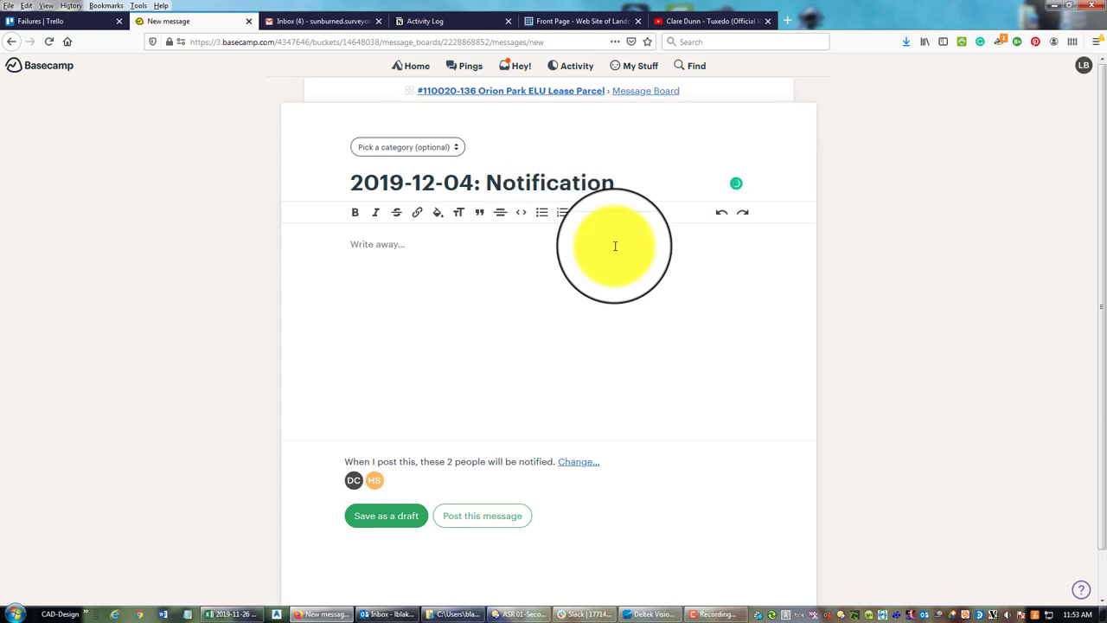
{"action": "type", "text": " from Google"}
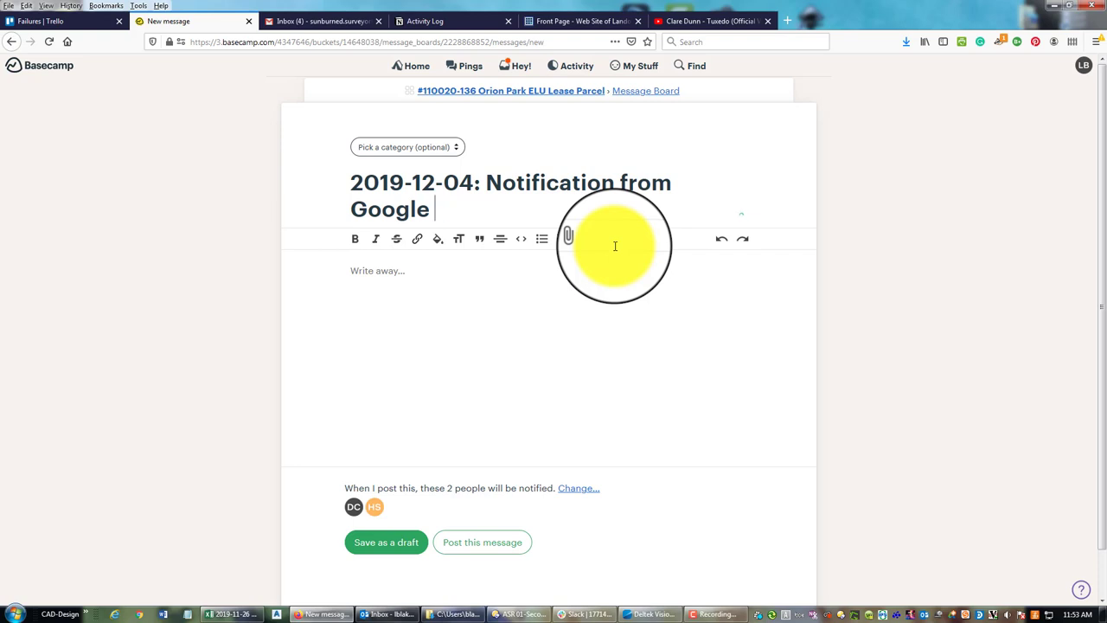
{"action": "type", "text": " that Purchas"}
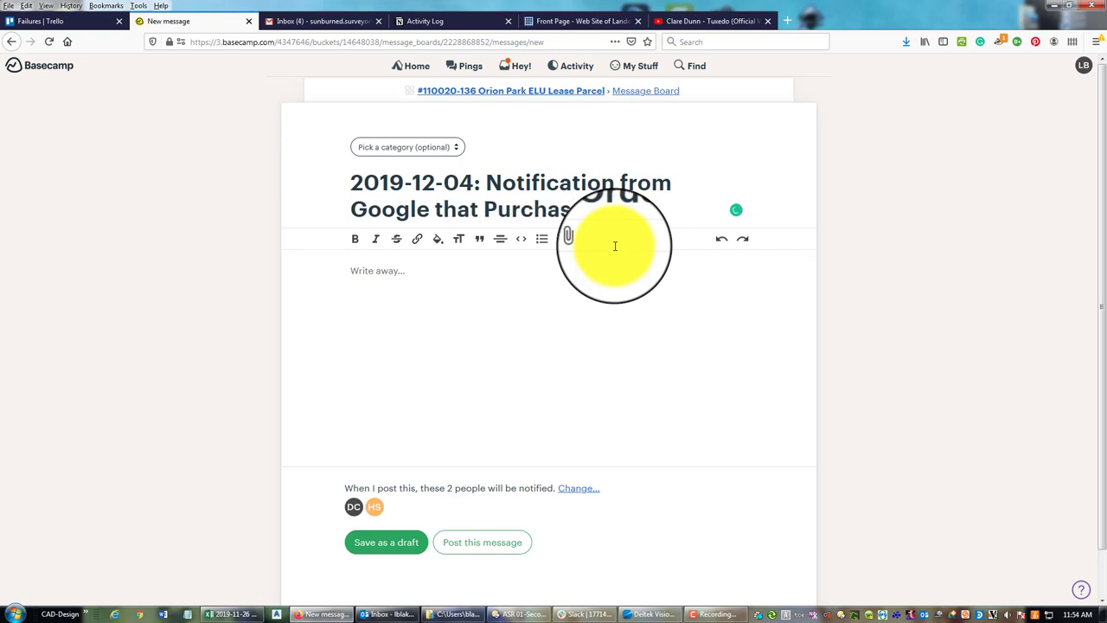
{"action": "type", "text": "03 was approve"}
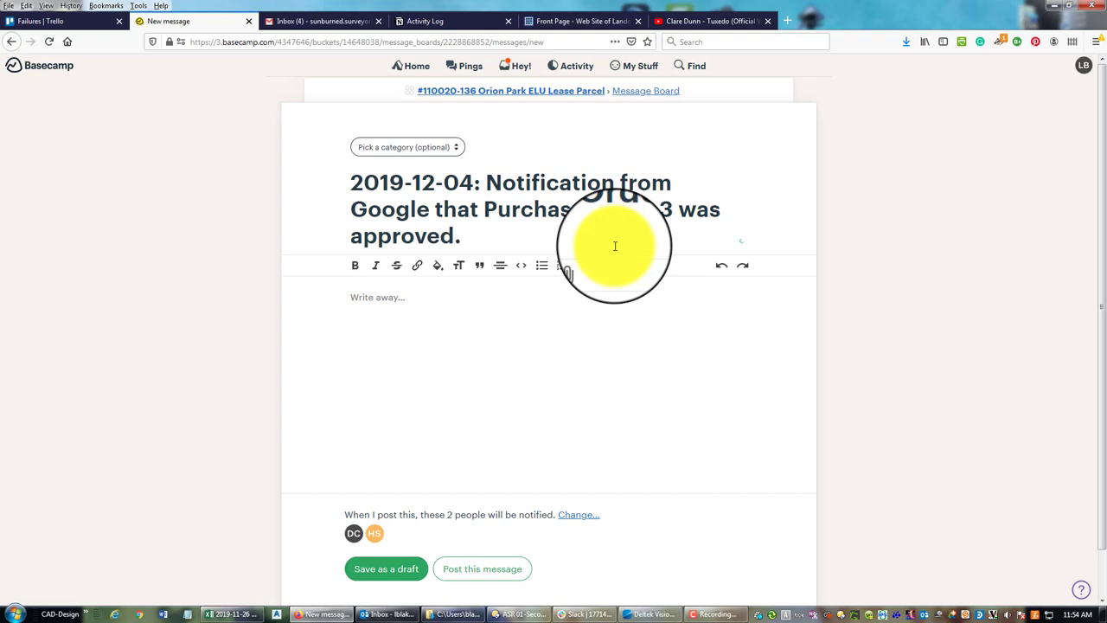
{"action": "type", "text": "d."}
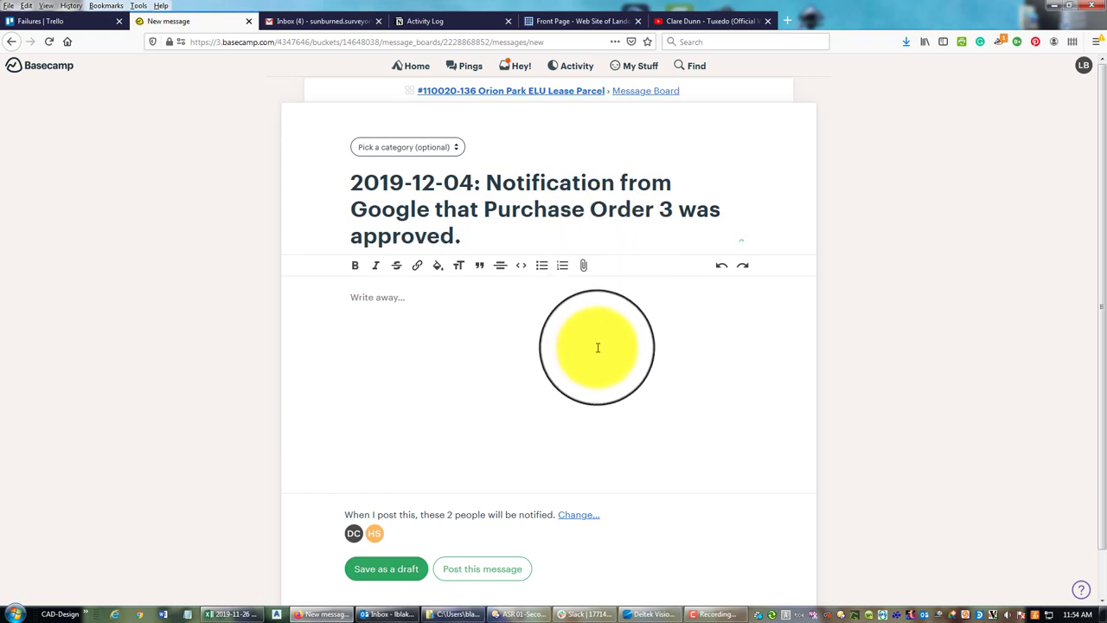
Step: Write "Google notified BKF Civil that Purchase Order 3/Task Order 3 was approved." as the body, and post the message, returning to the Message Board
{"action": "left_click", "coordinate": [536, 321]}
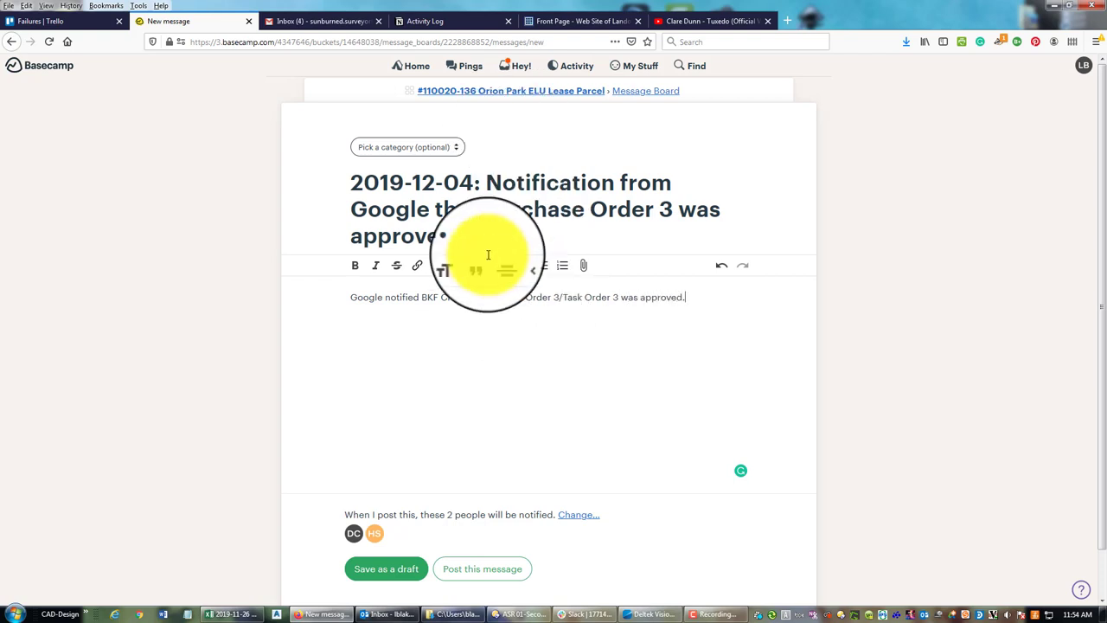
{"action": "left_click", "coordinate": [462, 579]}
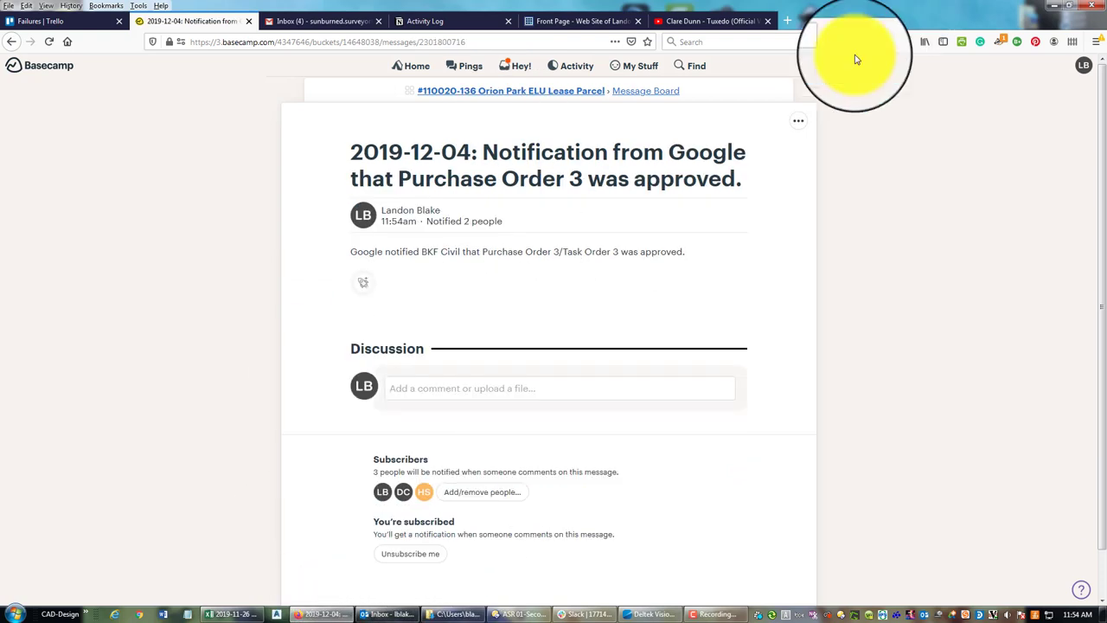
{"action": "left_click", "coordinate": [662, 95]}
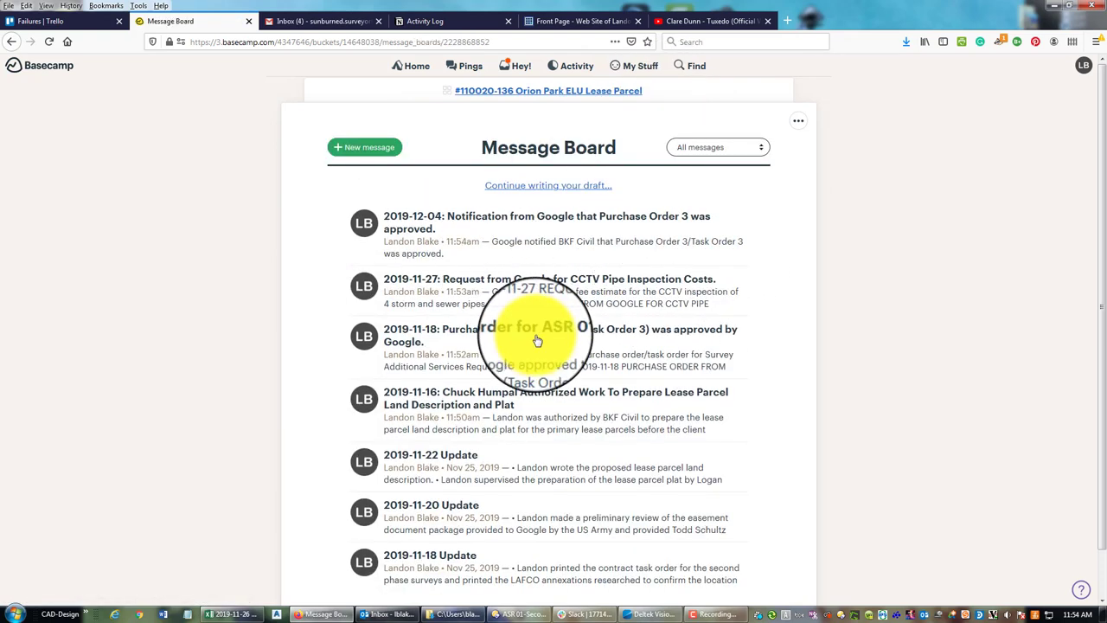
Step: Try to change "approved by" to "sent to" in the title of the 2019-11-18 purchase order message, and return to the Message Board
{"action": "left_click", "coordinate": [487, 337]}
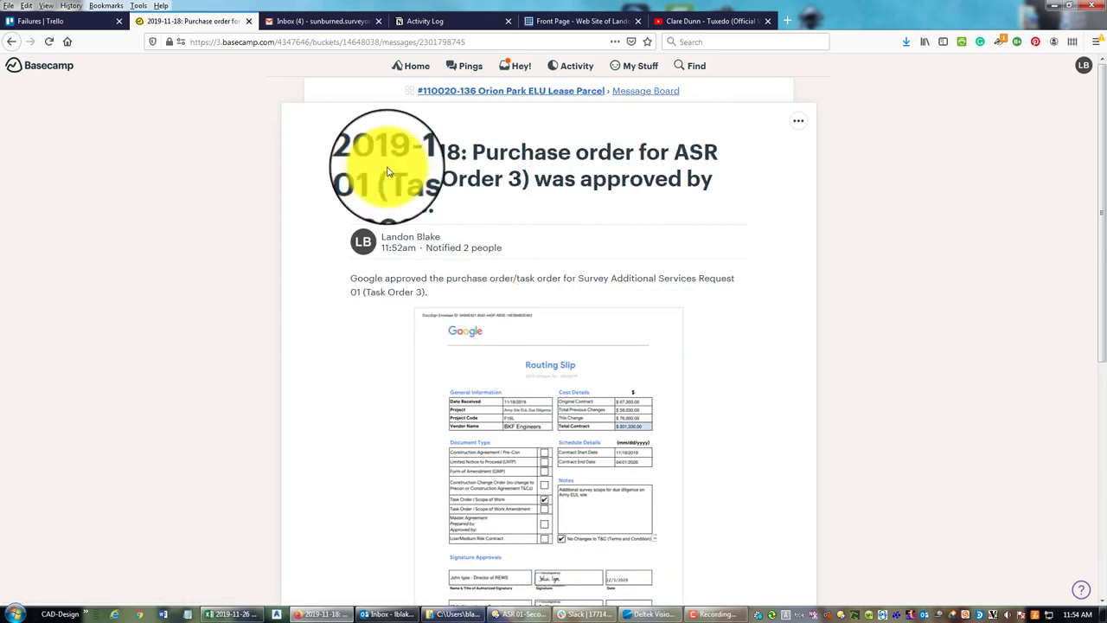
{"action": "left_click_drag", "start_coordinate": [581, 179], "coordinate": [677, 178]}
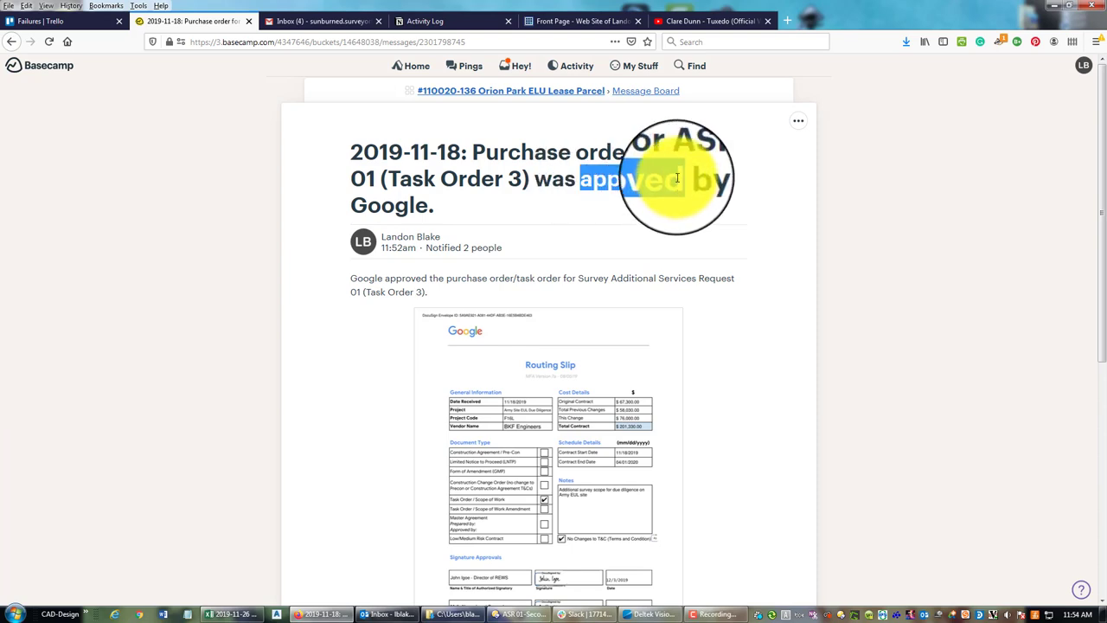
{"action": "left_click", "coordinate": [798, 120]}
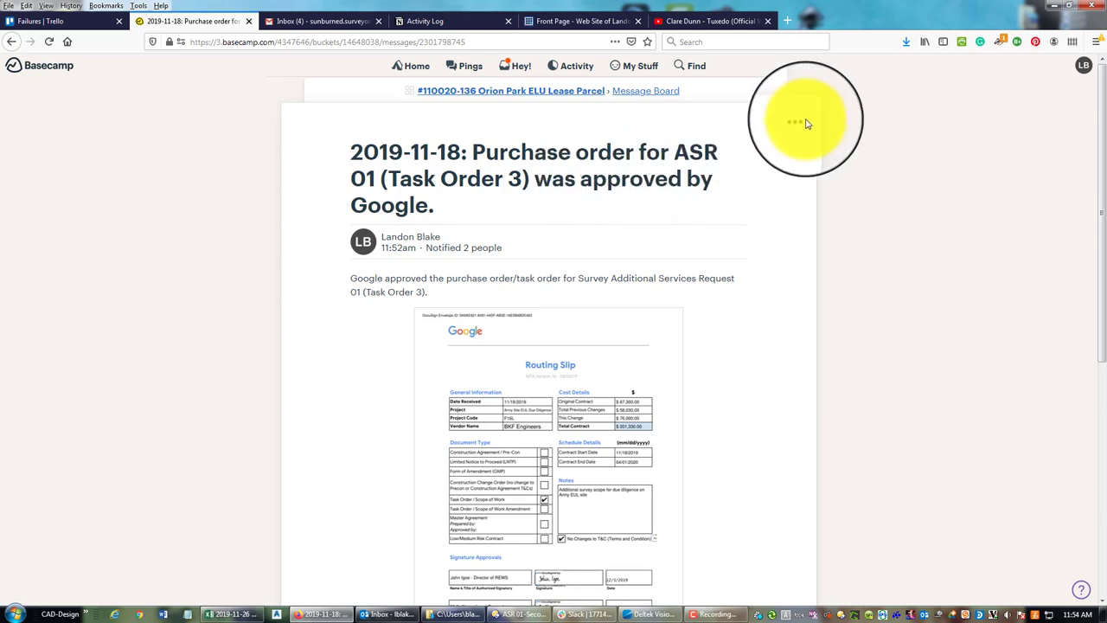
{"action": "left_click", "coordinate": [697, 145]}
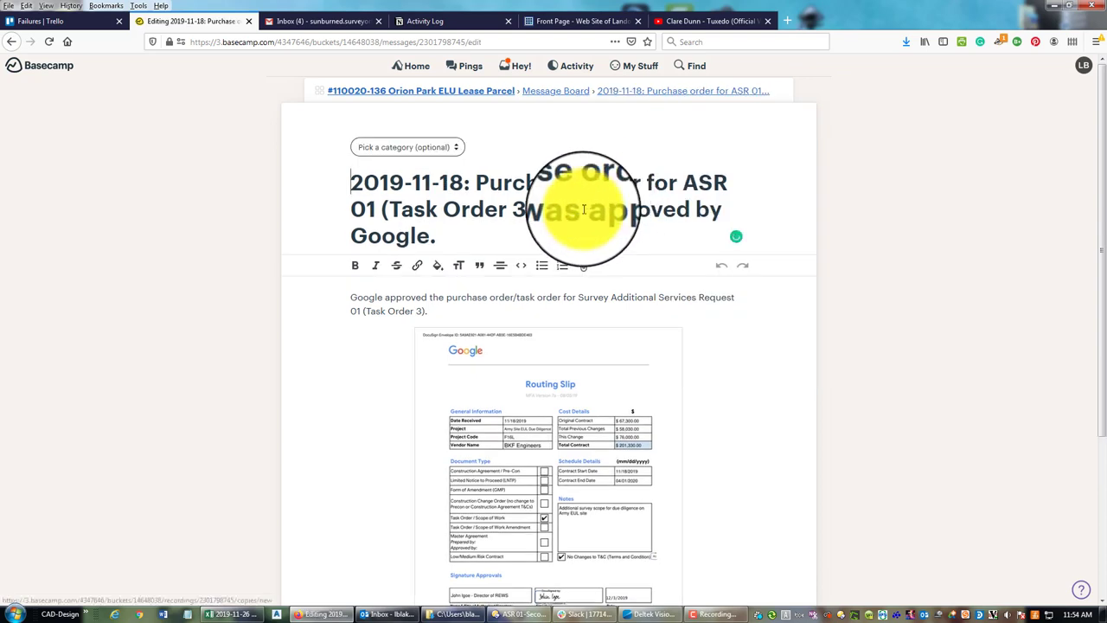
{"action": "left_click_drag", "start_coordinate": [588, 212], "coordinate": [690, 211]}
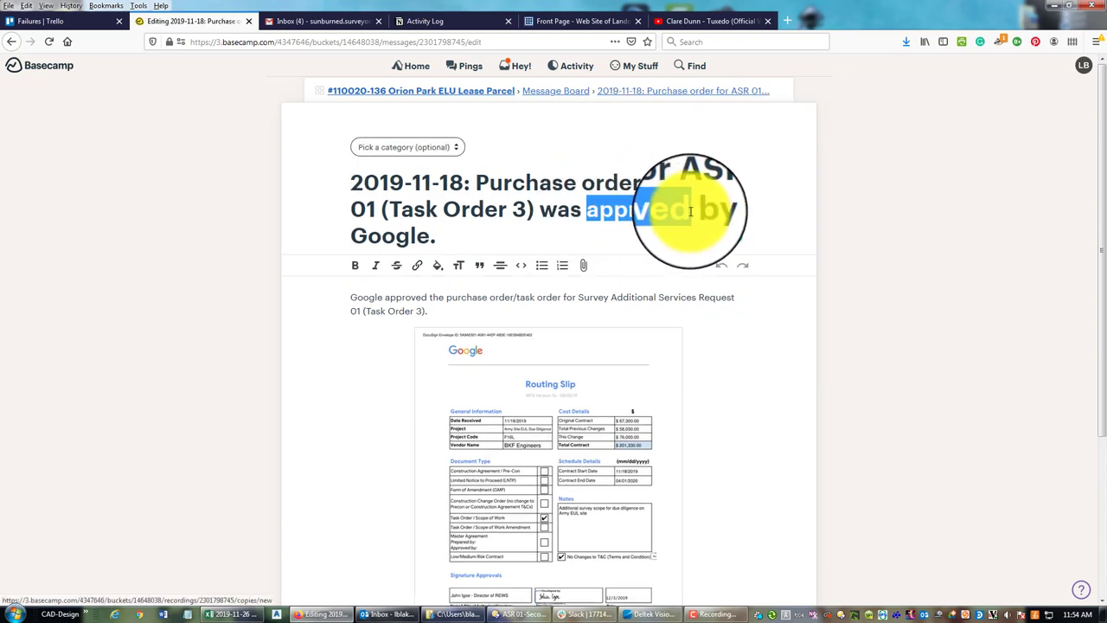
{"action": "type", "text": "sent"}
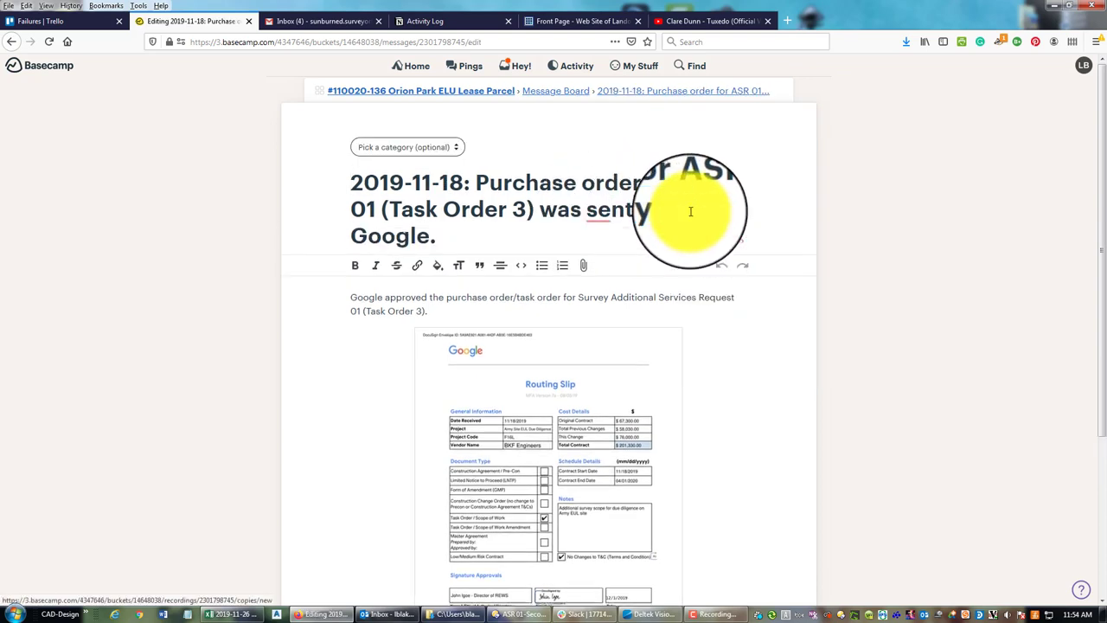
{"action": "key", "text": "Delete"}
{"action": "key", "text": "Delete"}
{"action": "key", "text": "Delete"}
{"action": "type", "text": "to"}
{"action": "left_click", "coordinate": [555, 92]}
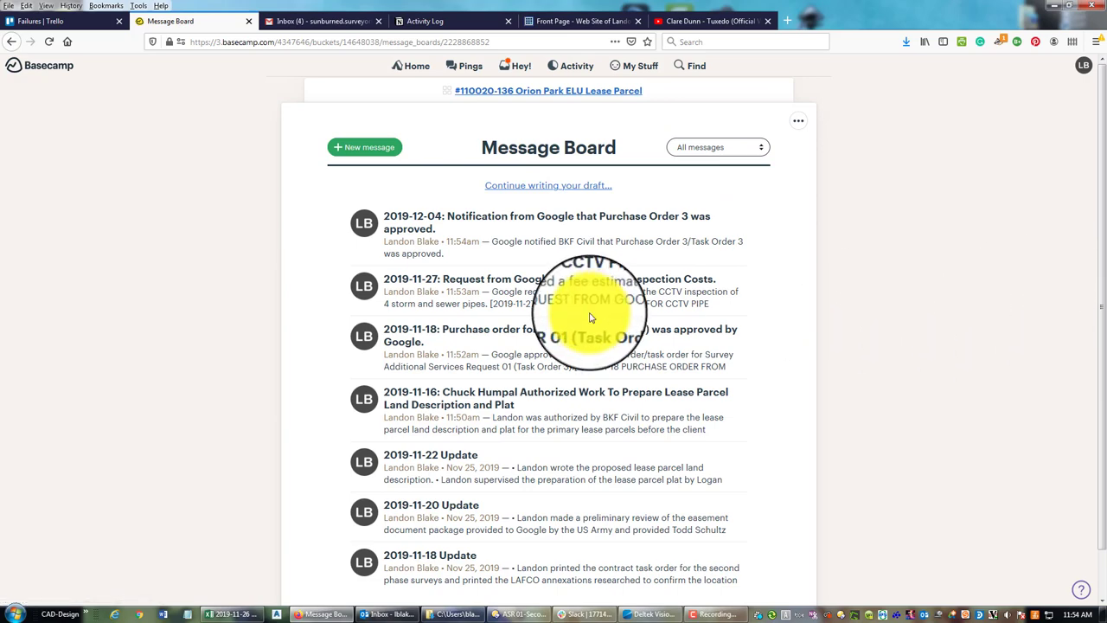
Step: Start a new message titled with its December 2019 date and "Request from Google for Additional Land Description Package For Highway 101"
{"action": "left_click", "coordinate": [383, 159]}
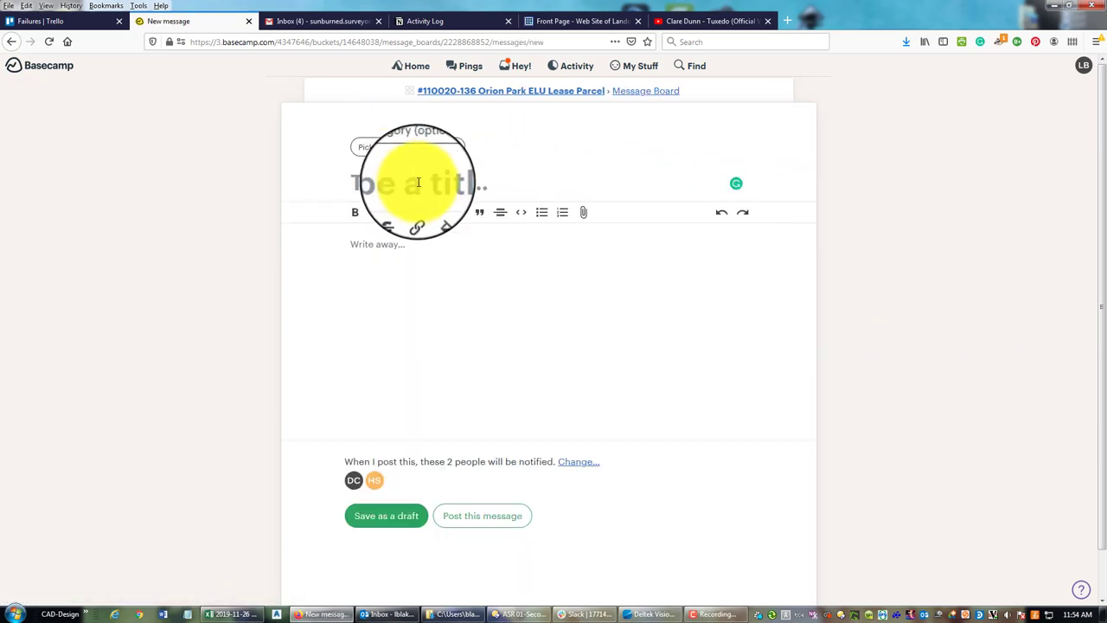
{"action": "type", "text": "2019-12-0"}
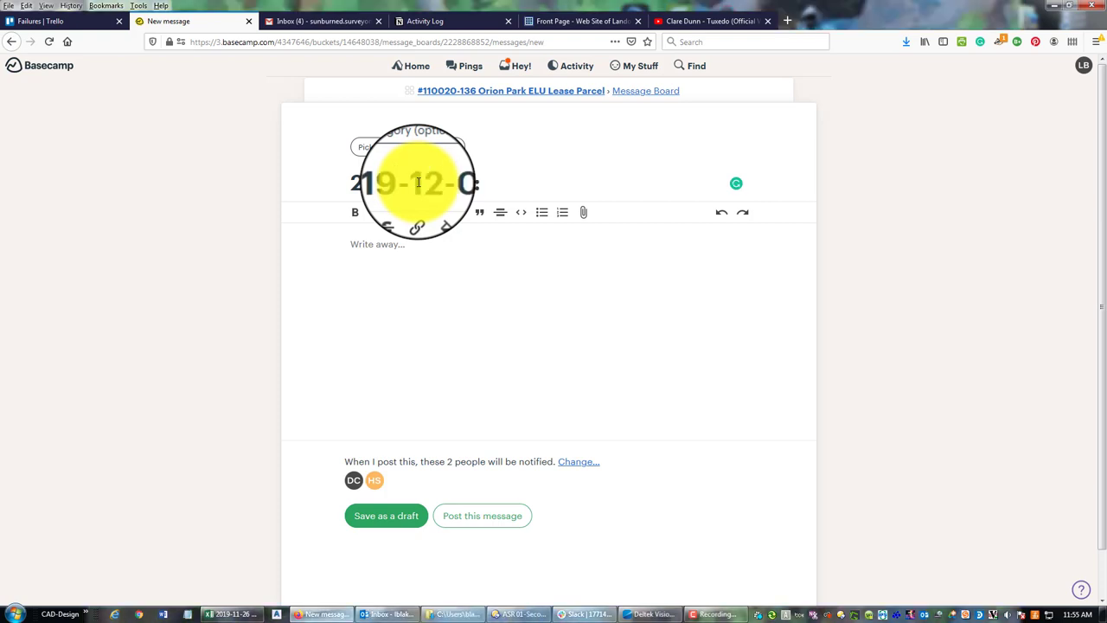
{"action": "type", "text": "equest "}
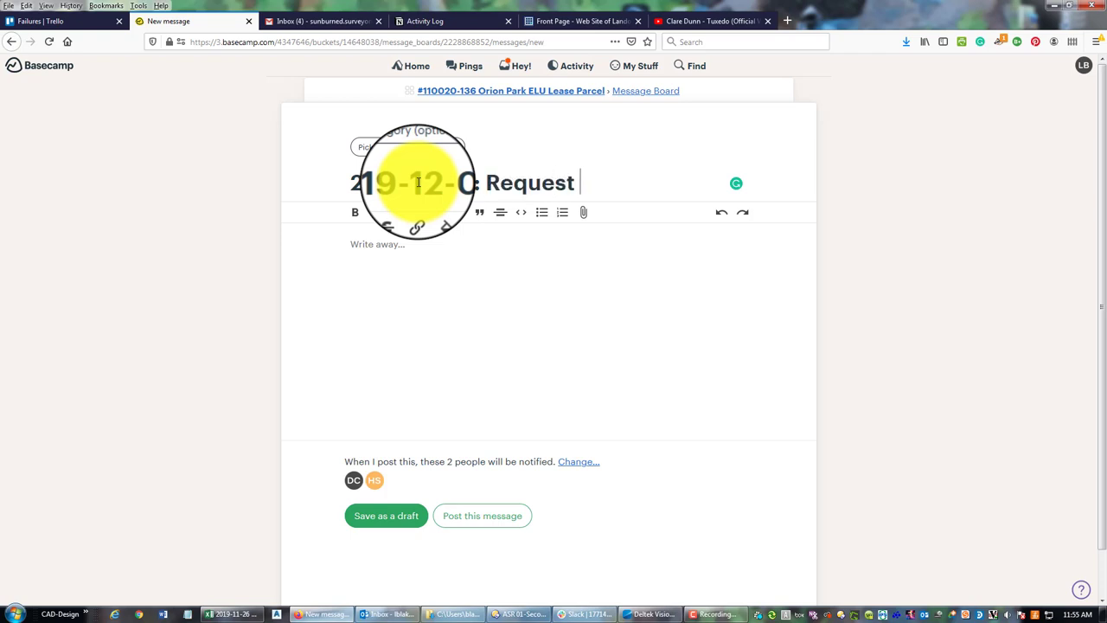
{"action": "type", "text": "from Google"}
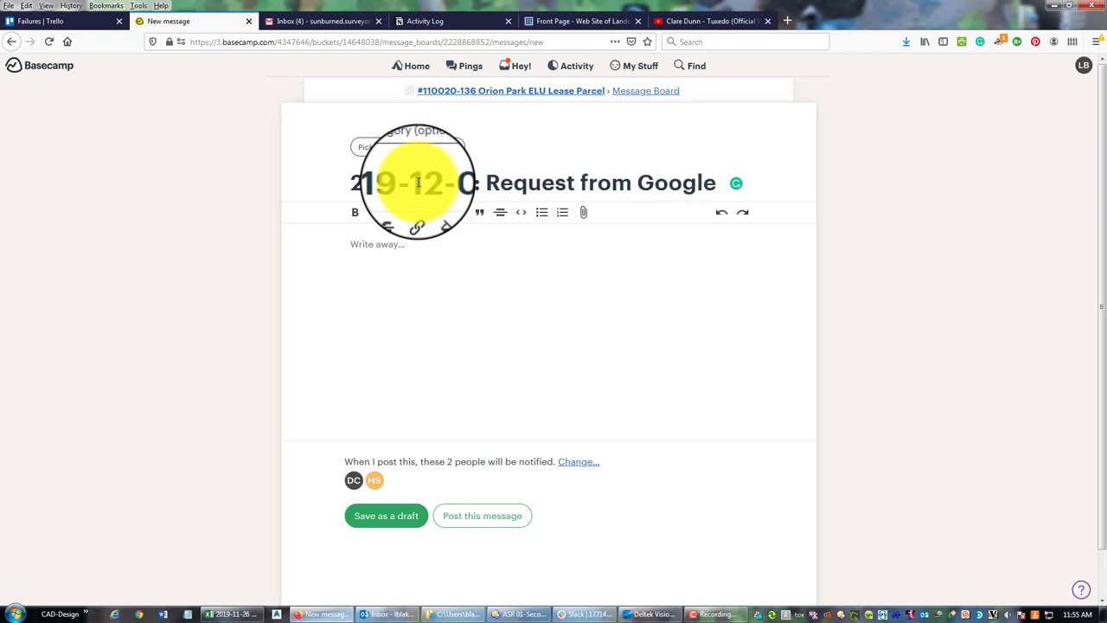
{"action": "type", "text": " for add"}
{"action": "key", "text": "BackSpace"}
{"action": "key", "text": "BackSpace"}
{"action": "key", "text": "BackSpace"}
{"action": "type", "text": "Additional Land"}
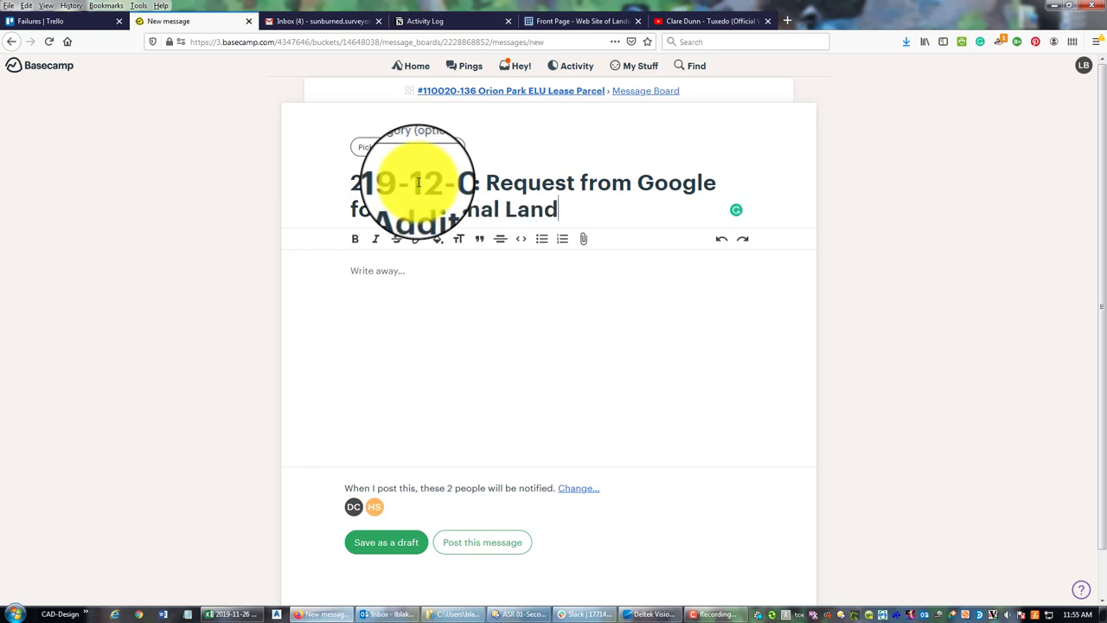
{"action": "type", "text": "ckage For Highway 101"}
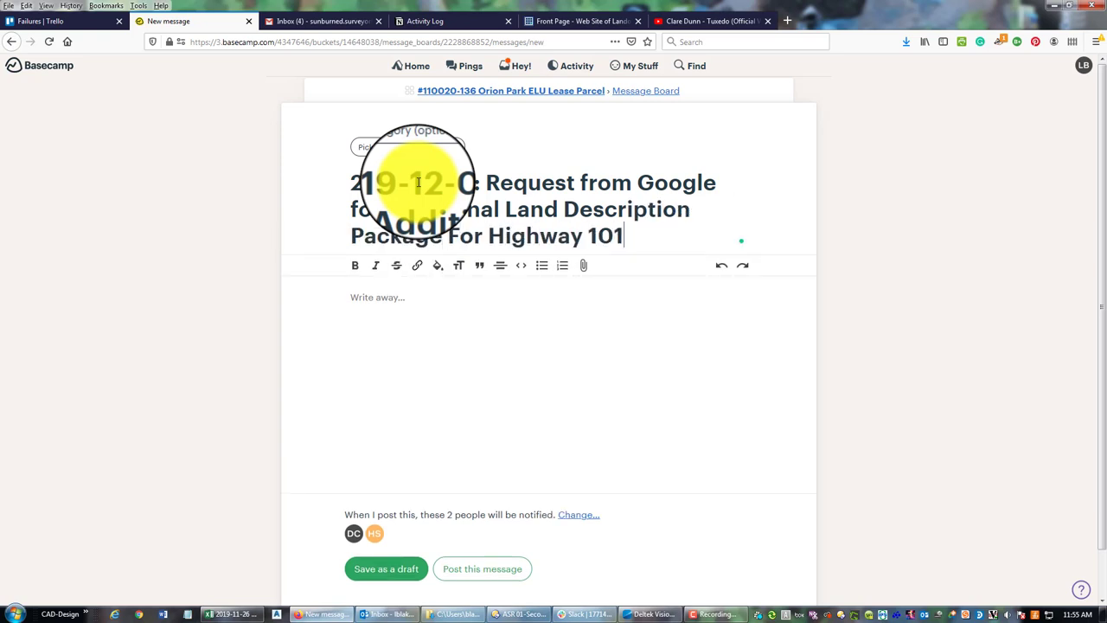
Step: Complete the title with "Excess Right-of-Way", add the request summary and its 2019-12-04 Highway 101 PDF, and return to the Message Board
{"action": "type", "text": "Right-of-Way"}
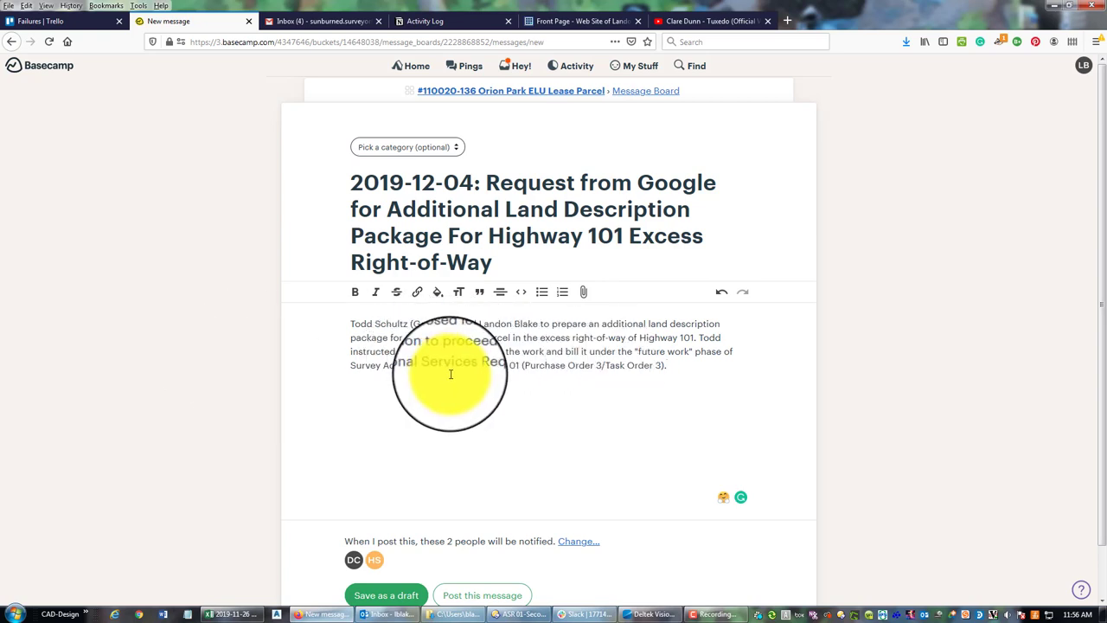
{"action": "left_click", "coordinate": [596, 299]}
{"action": "left_click", "coordinate": [316, 129]}
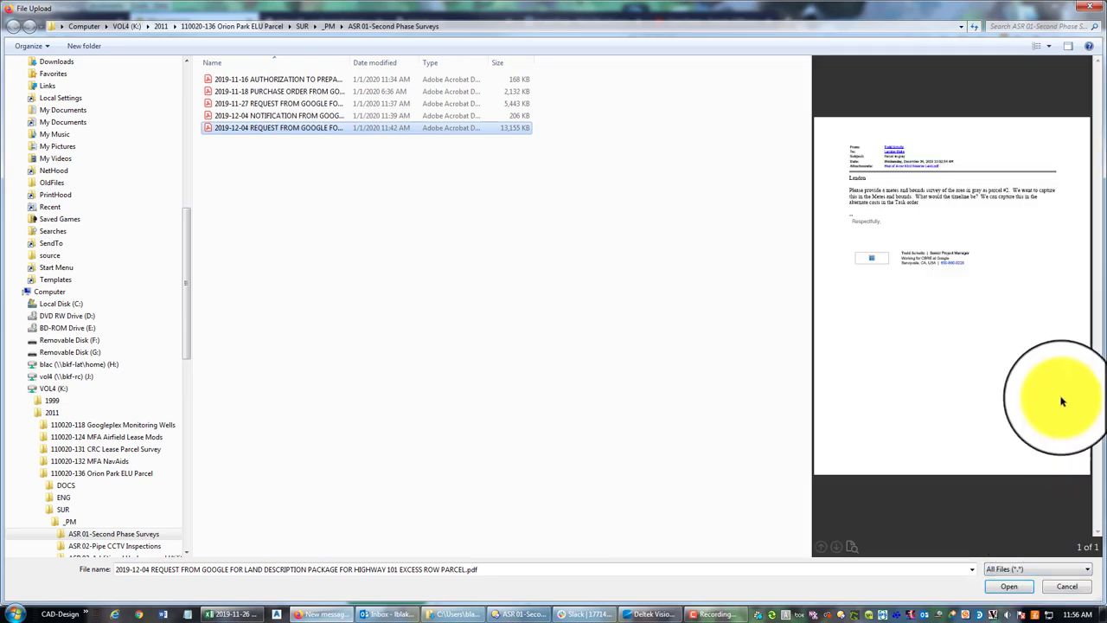
{"action": "left_click", "coordinate": [1010, 587]}
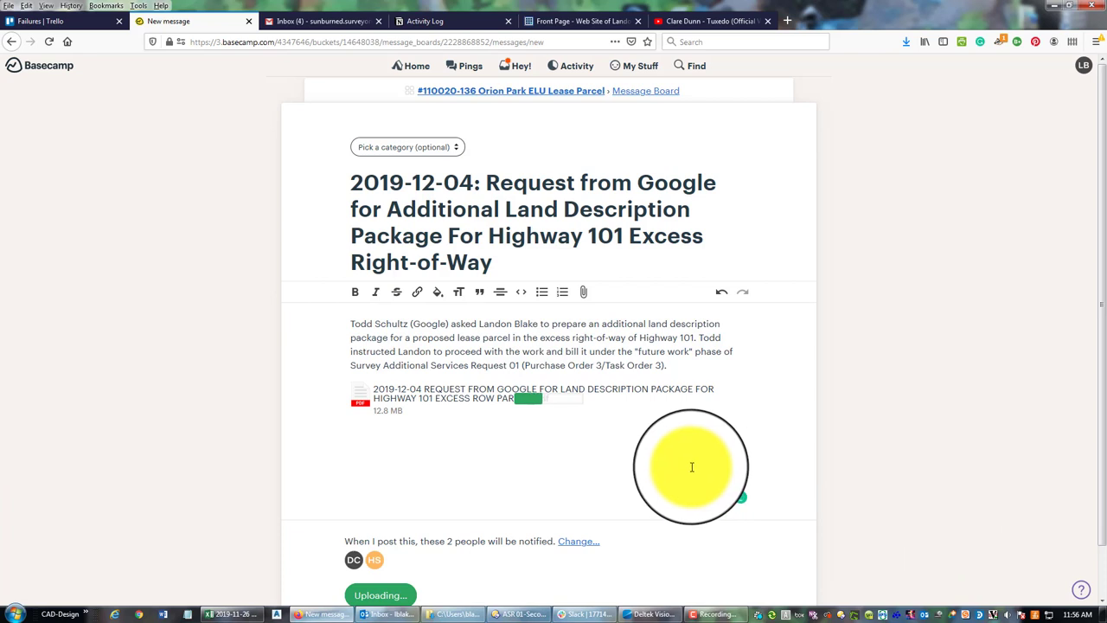
{"action": "left_click", "coordinate": [666, 93]}
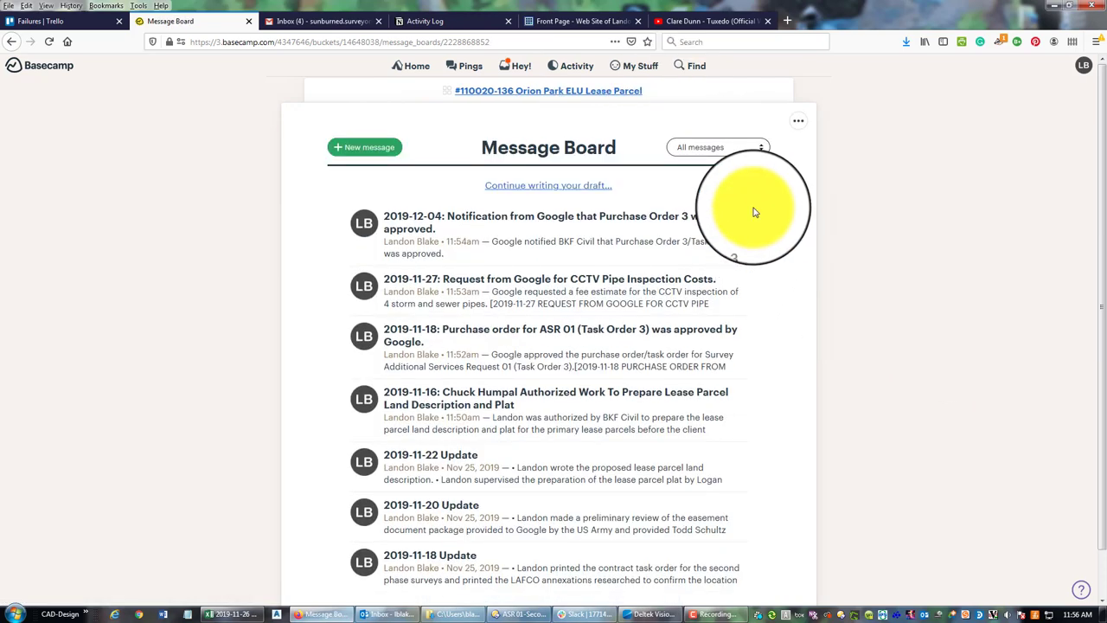
Step: Filter the Message Board by the Contract Administration category, and go back to the full message list through the project page
{"action": "scroll", "coordinate": [662, 316], "scroll_direction": "down", "scroll_amount": 1}
{"action": "scroll", "coordinate": [724, 395], "scroll_direction": "up", "scroll_amount": 2}
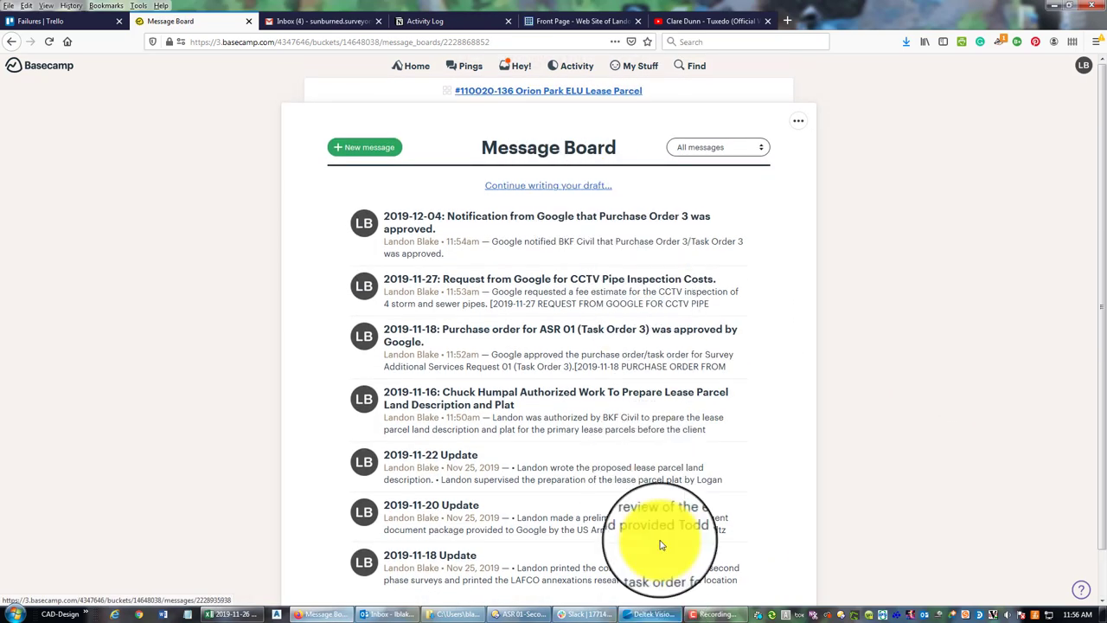
{"action": "scroll", "coordinate": [658, 199], "scroll_direction": "down", "scroll_amount": 1}
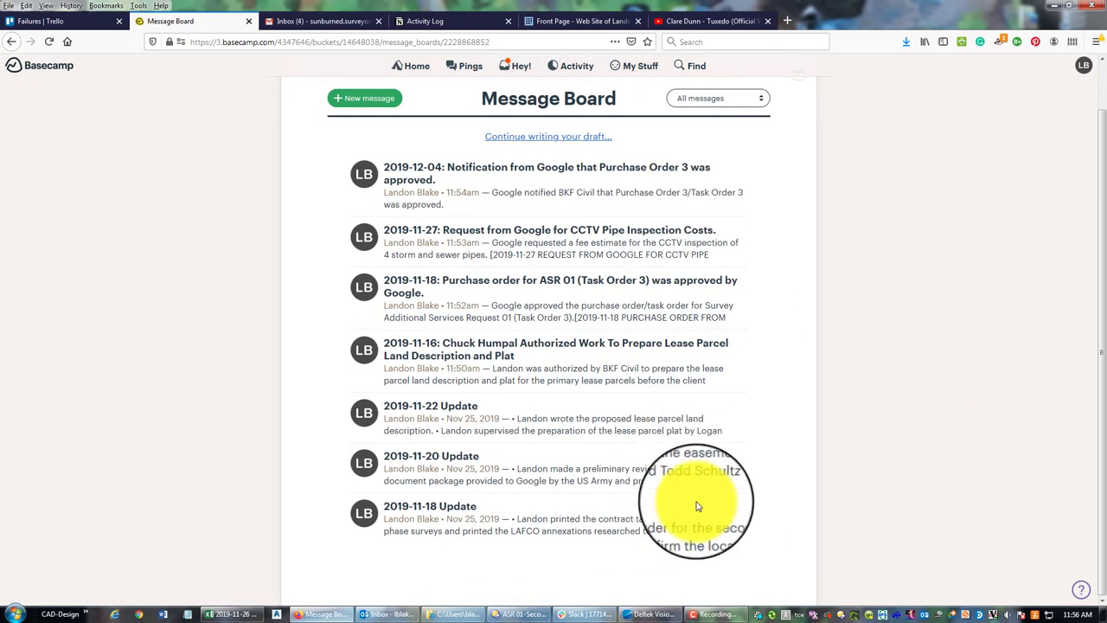
{"action": "scroll", "coordinate": [766, 251], "scroll_direction": "up", "scroll_amount": 1}
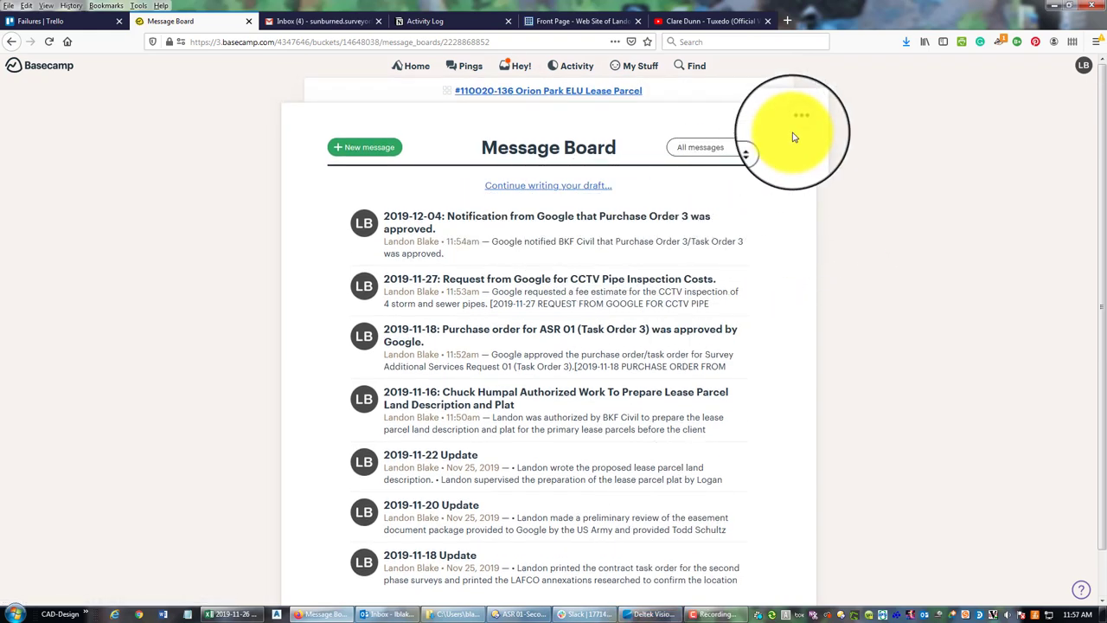
{"action": "left_click", "coordinate": [730, 149]}
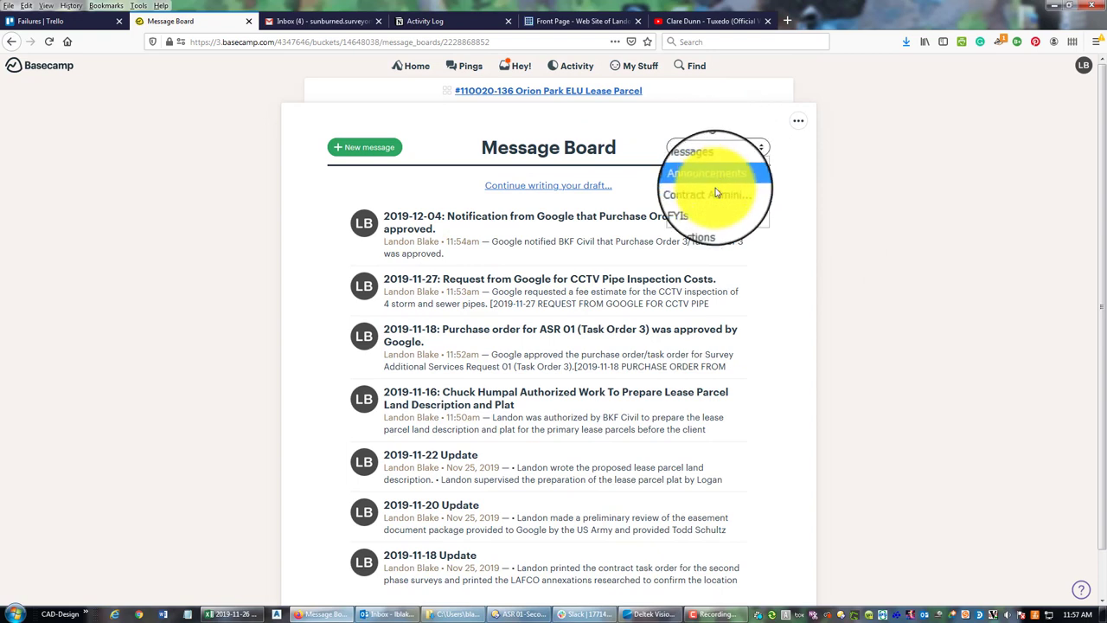
{"action": "left_click", "coordinate": [715, 194]}
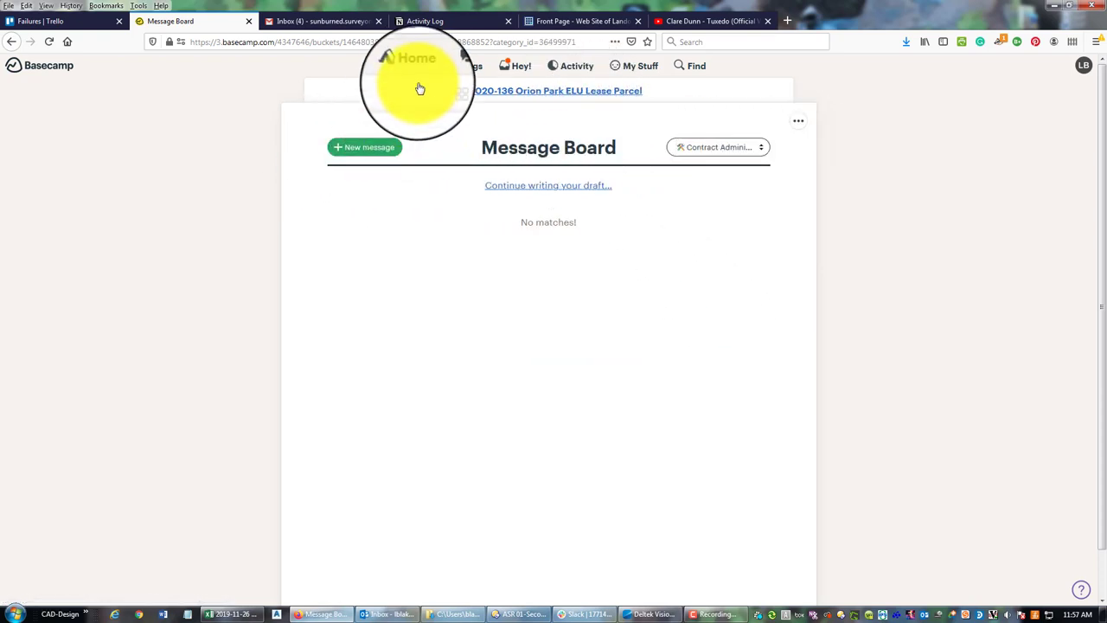
{"action": "left_click", "coordinate": [534, 93]}
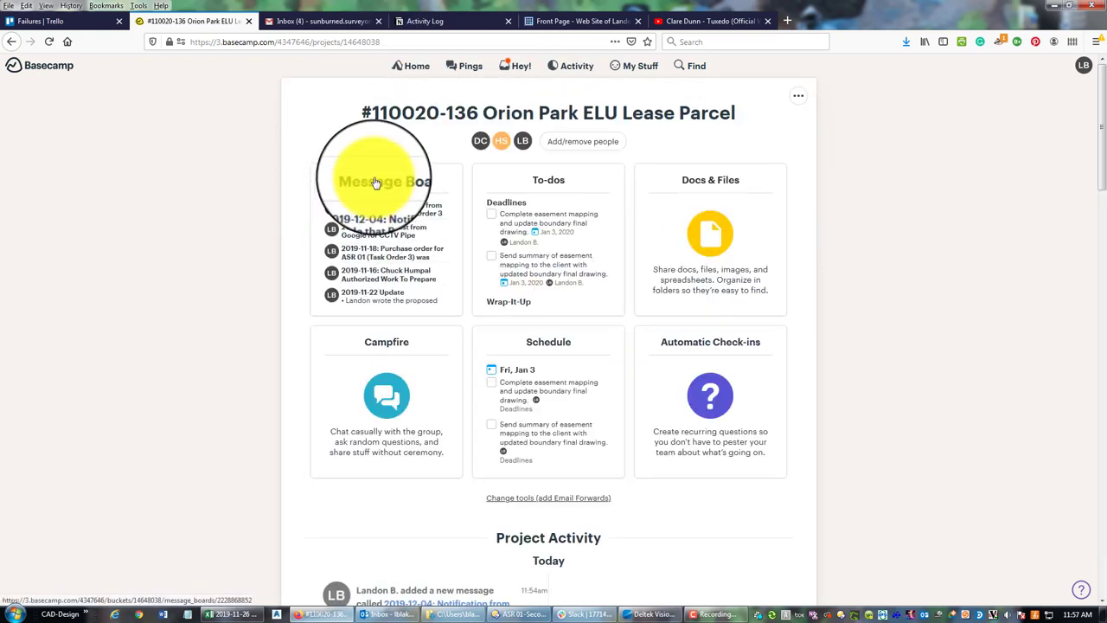
{"action": "left_click", "coordinate": [378, 181]}
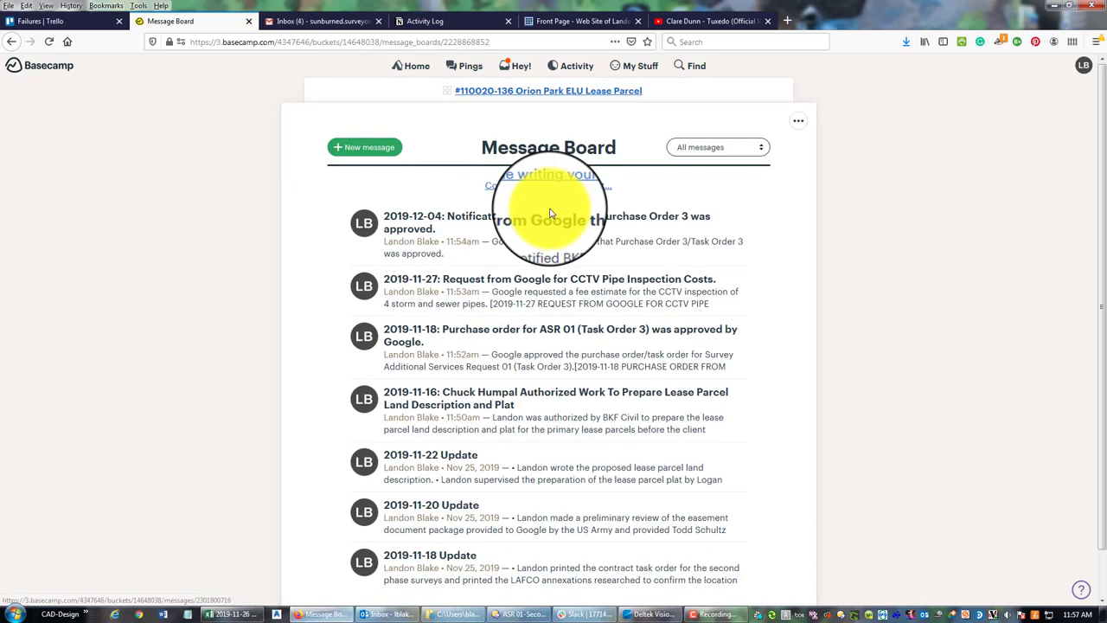
Step: Assign the Contract Administration category to the 2019-12-04 Purchase Order 3 notification, save it, and return to the Message Board
{"action": "left_click", "coordinate": [588, 195]}
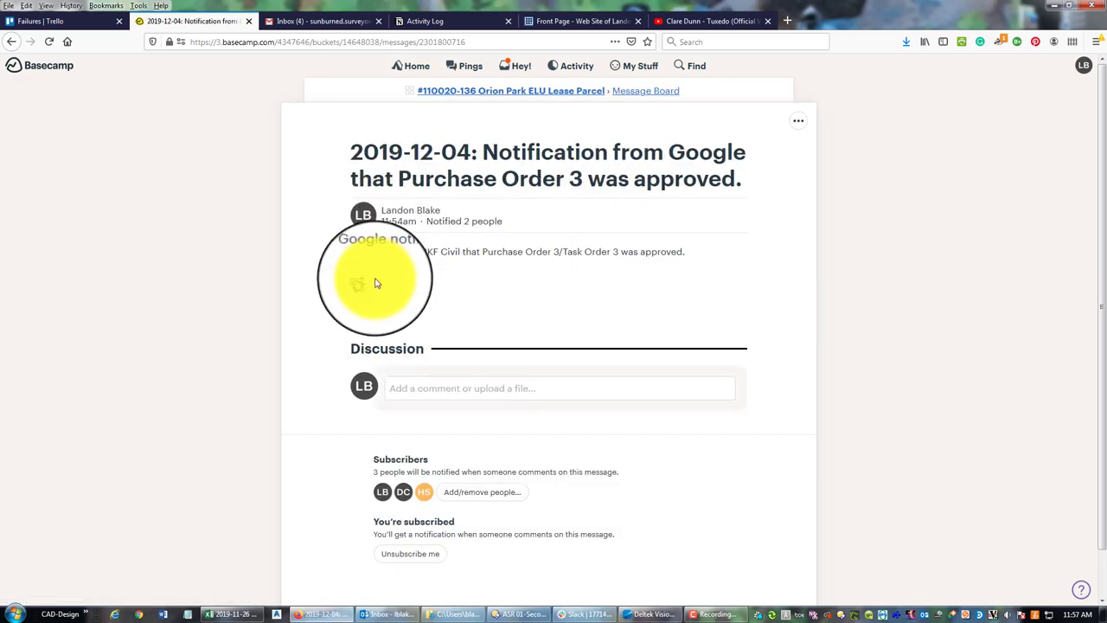
{"action": "left_click", "coordinate": [798, 119]}
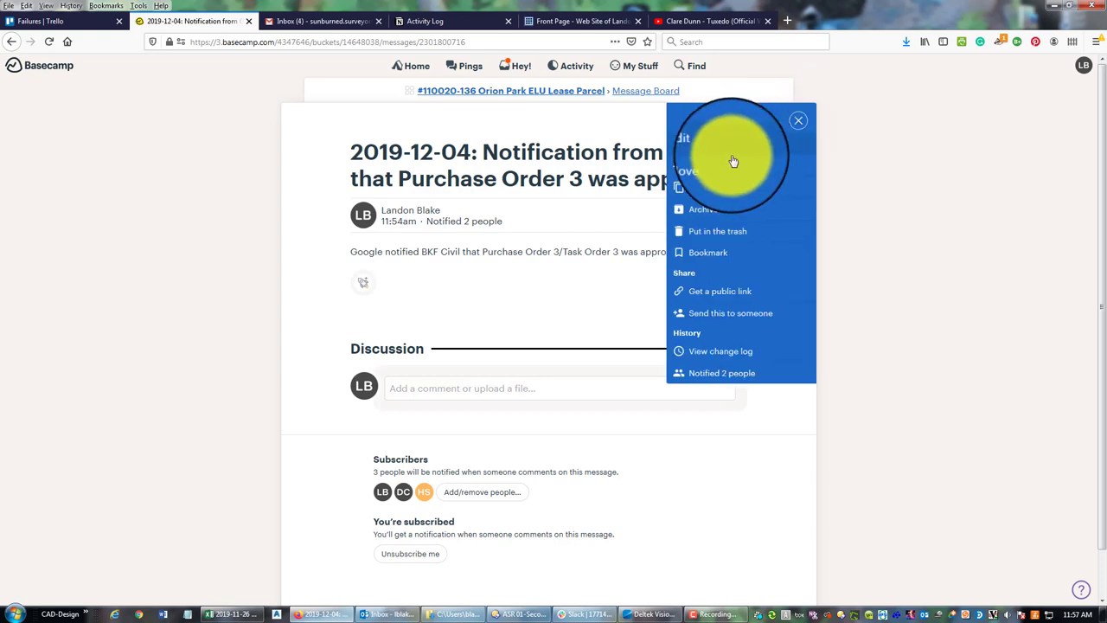
{"action": "left_click", "coordinate": [699, 148]}
{"action": "left_click", "coordinate": [419, 147]}
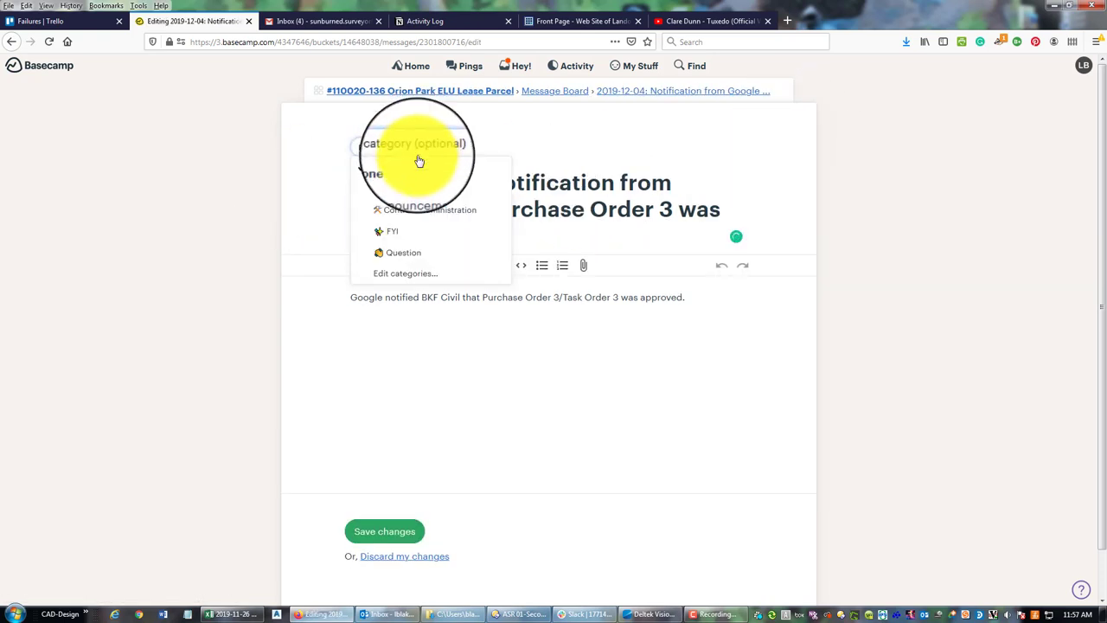
{"action": "left_click", "coordinate": [407, 194]}
{"action": "scroll", "coordinate": [666, 383], "scroll_direction": "down", "scroll_amount": 1}
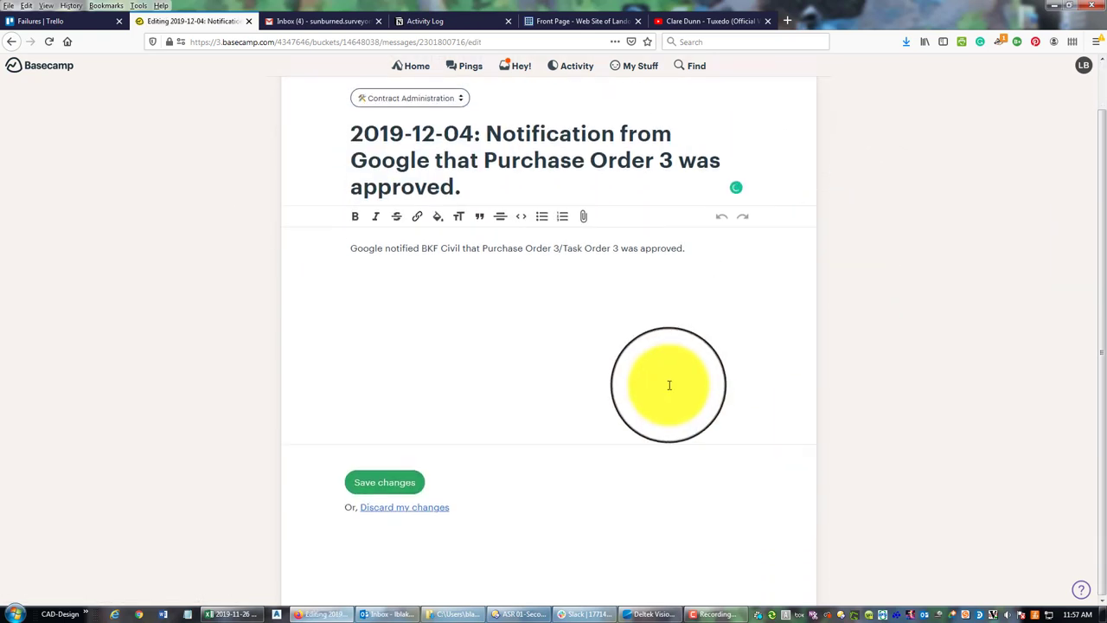
{"action": "left_click", "coordinate": [404, 474]}
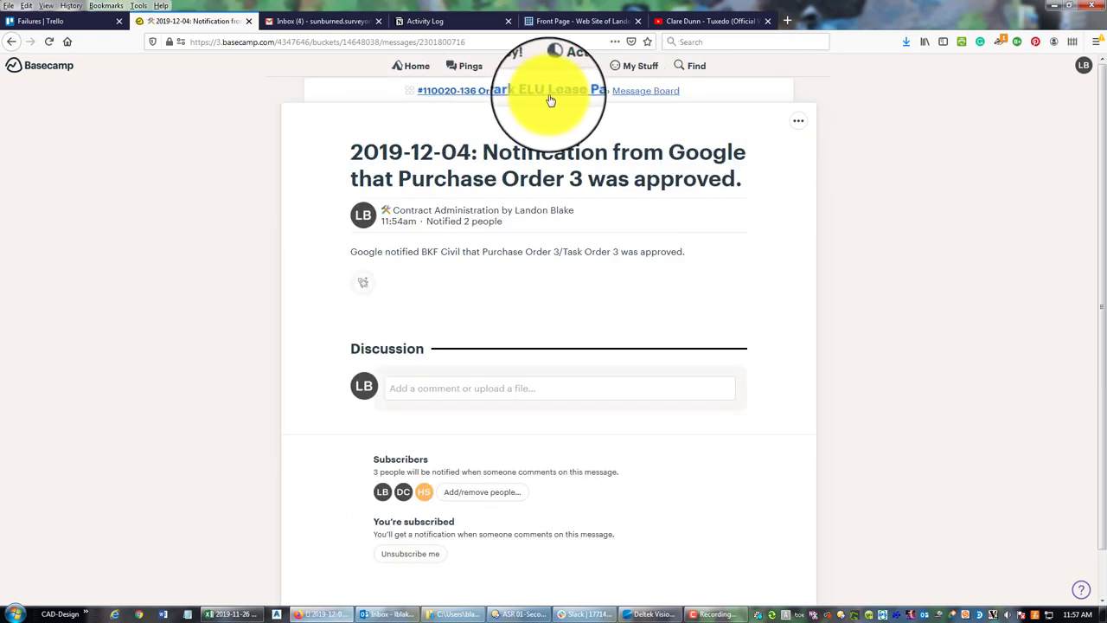
{"action": "left_click", "coordinate": [629, 93]}
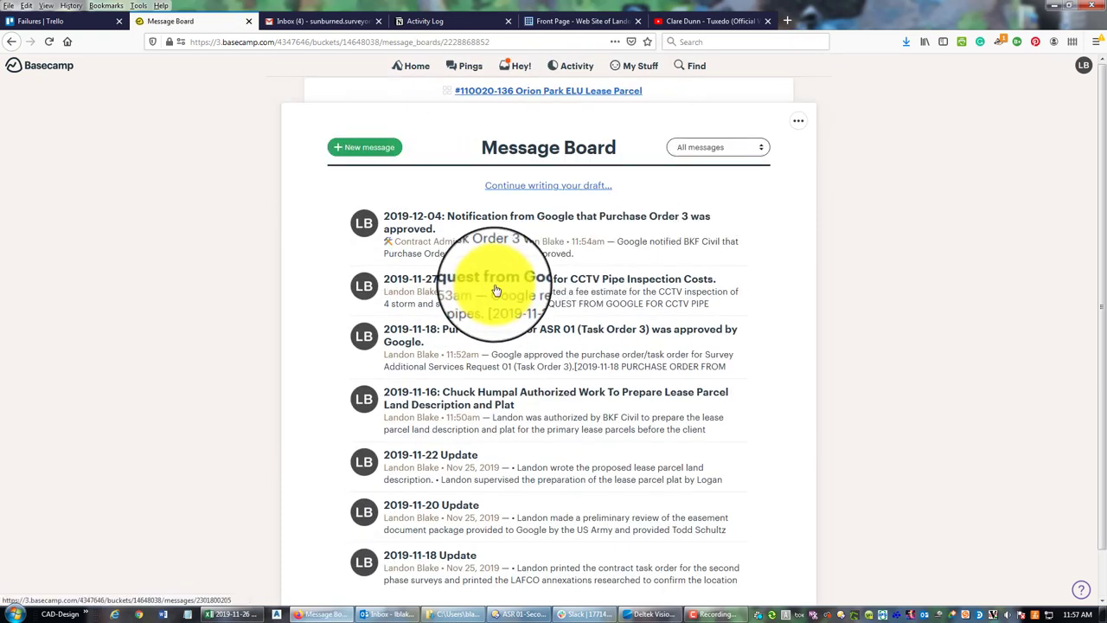
Step: Assign the Contract Administration category to the 2019-11-27 CCTV pipe inspection request, save it, and return to the Message Board
{"action": "left_click", "coordinate": [494, 291]}
{"action": "triple_click", "coordinate": [786, 121]}
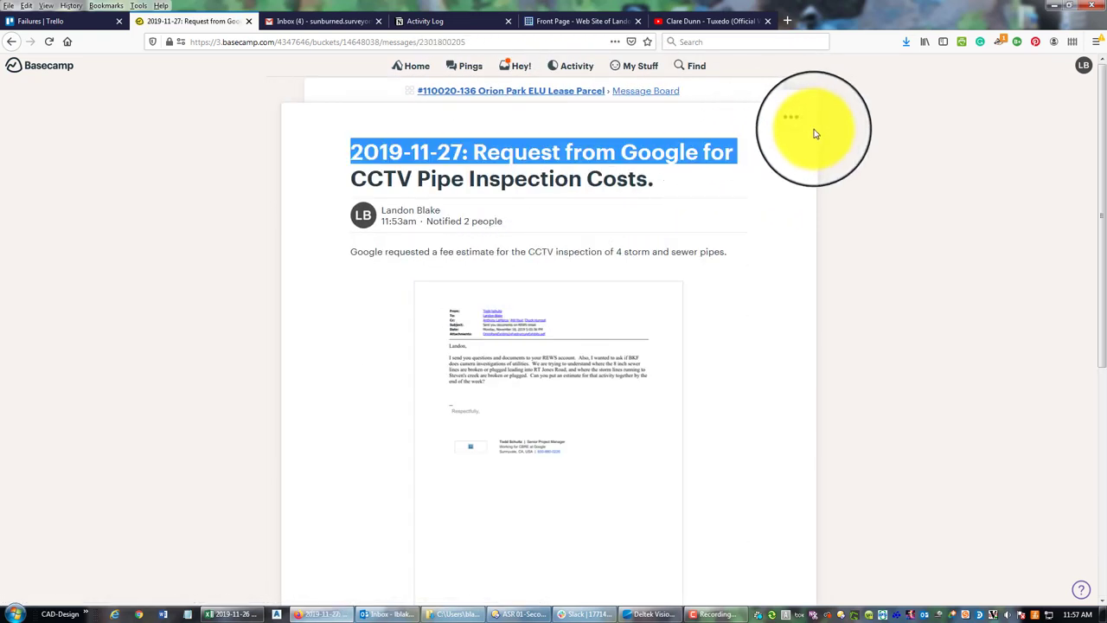
{"action": "left_click", "coordinate": [796, 123]}
{"action": "left_click", "coordinate": [697, 145]}
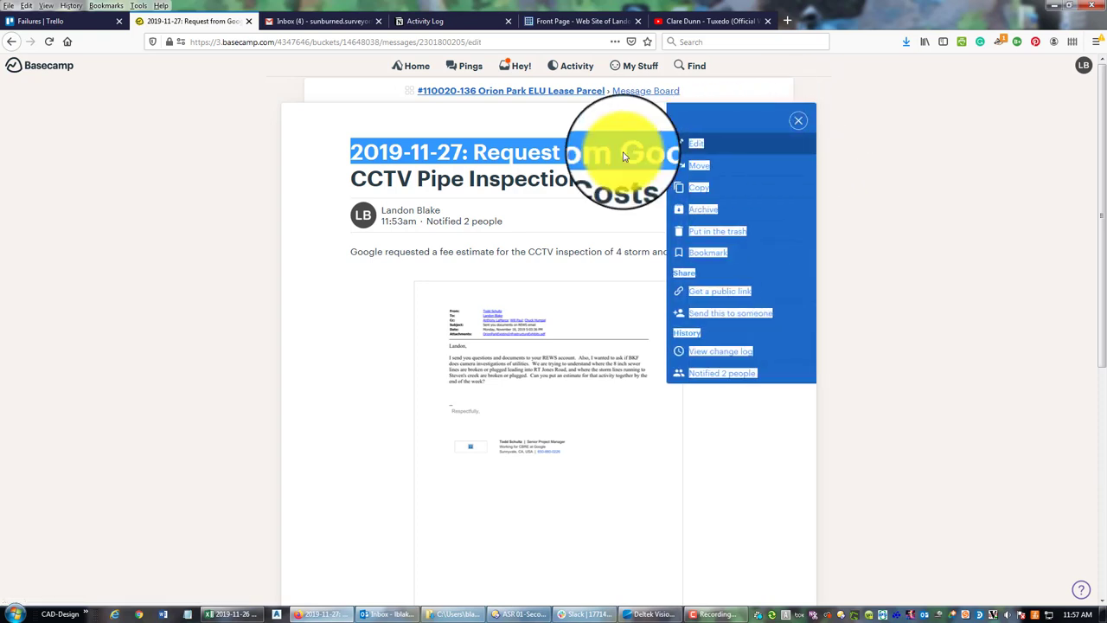
{"action": "scroll", "coordinate": [388, 457], "scroll_direction": "down", "scroll_amount": 2}
{"action": "scroll", "coordinate": [388, 457], "scroll_direction": "up", "scroll_amount": 3}
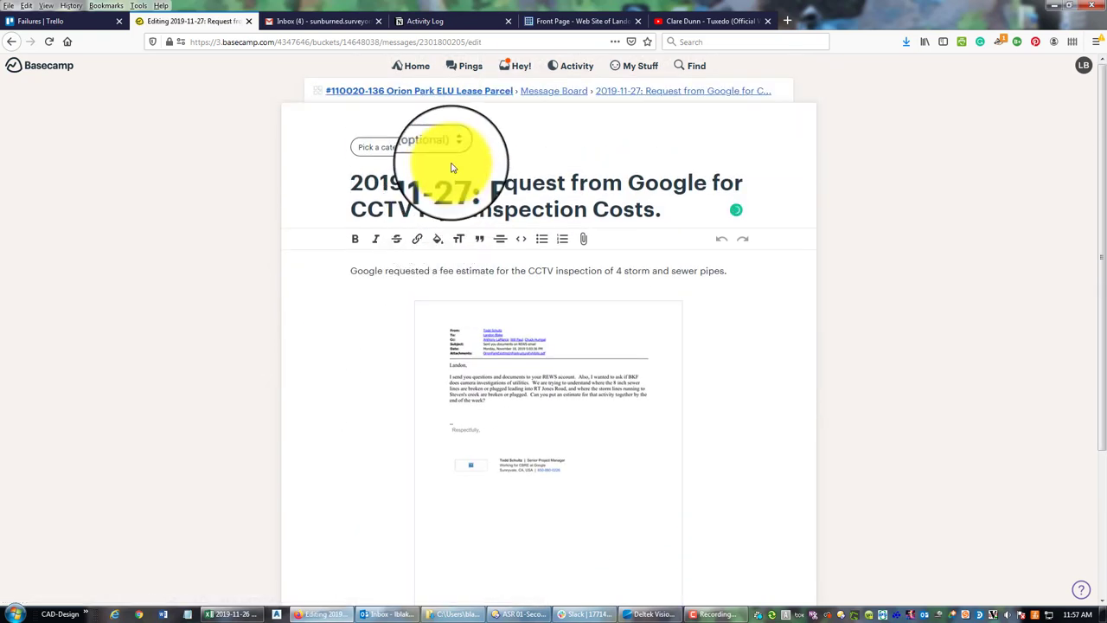
{"action": "left_click", "coordinate": [432, 149]}
{"action": "left_click", "coordinate": [417, 212]}
{"action": "scroll", "coordinate": [395, 279], "scroll_direction": "down", "scroll_amount": 3}
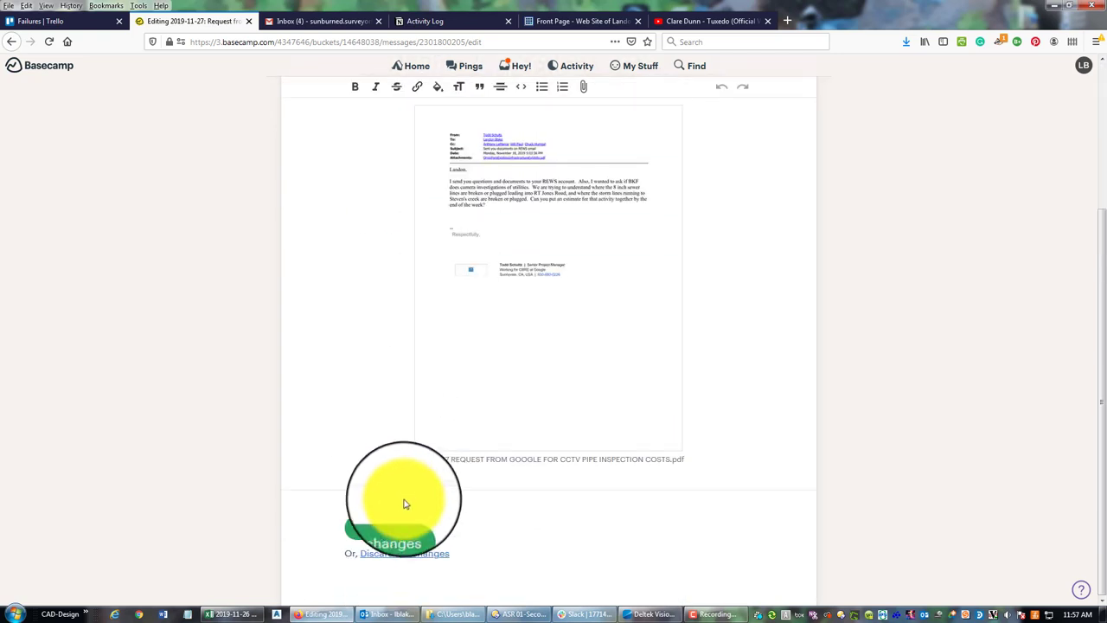
{"action": "left_click", "coordinate": [387, 529]}
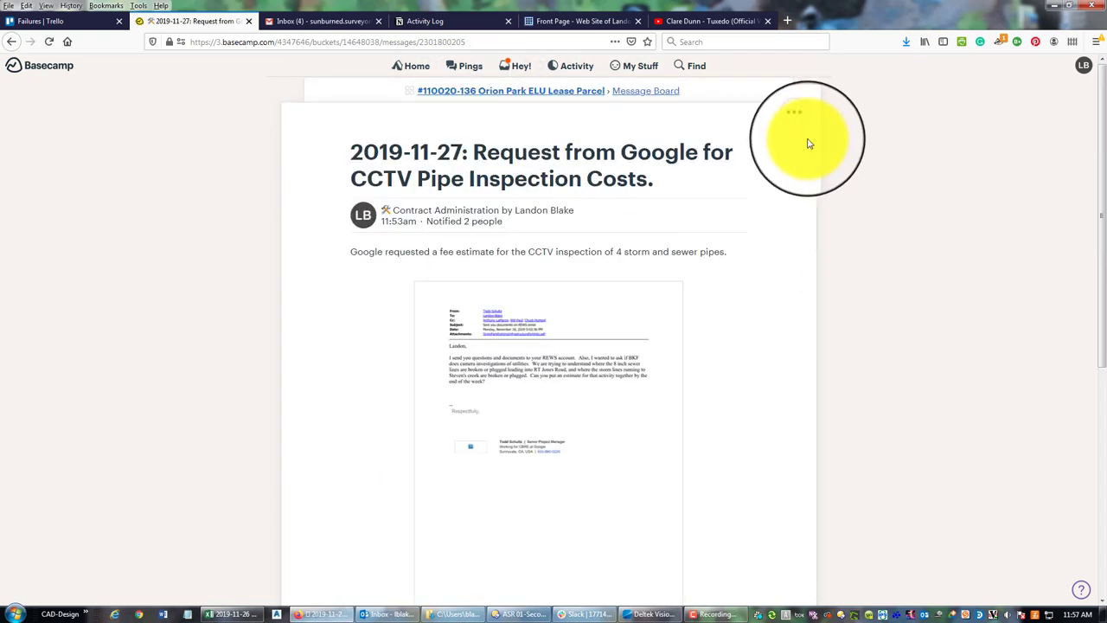
{"action": "left_click", "coordinate": [665, 104]}
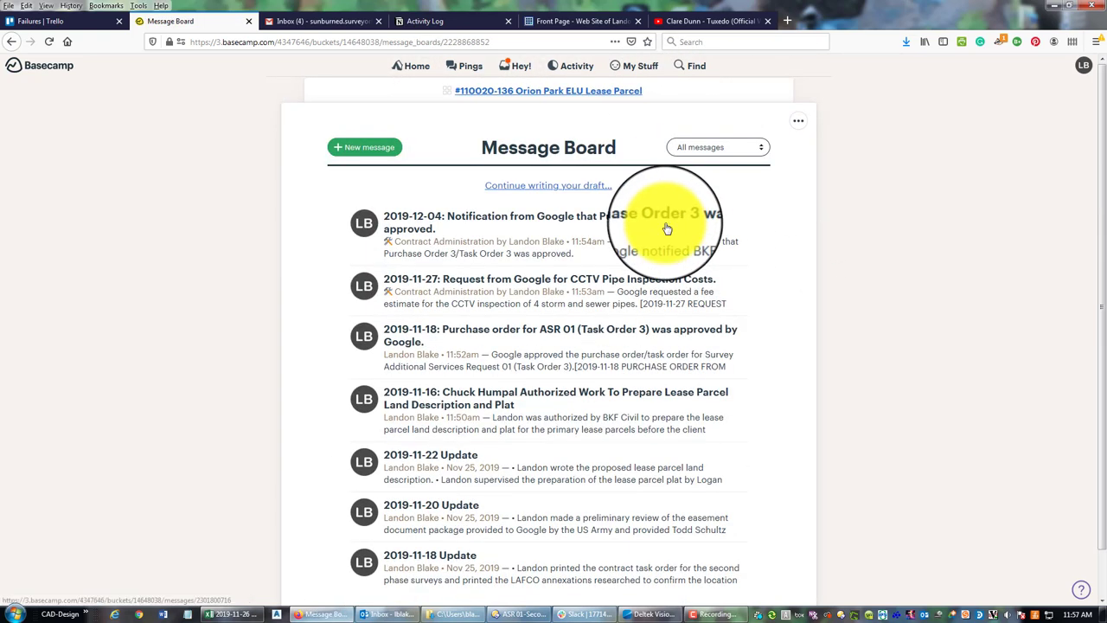
Step: Categorize the 2019-11-18 purchase order message as Contract Administration, save it with the "sent to Google" title, and return to the Message Board
{"action": "left_click", "coordinate": [528, 346]}
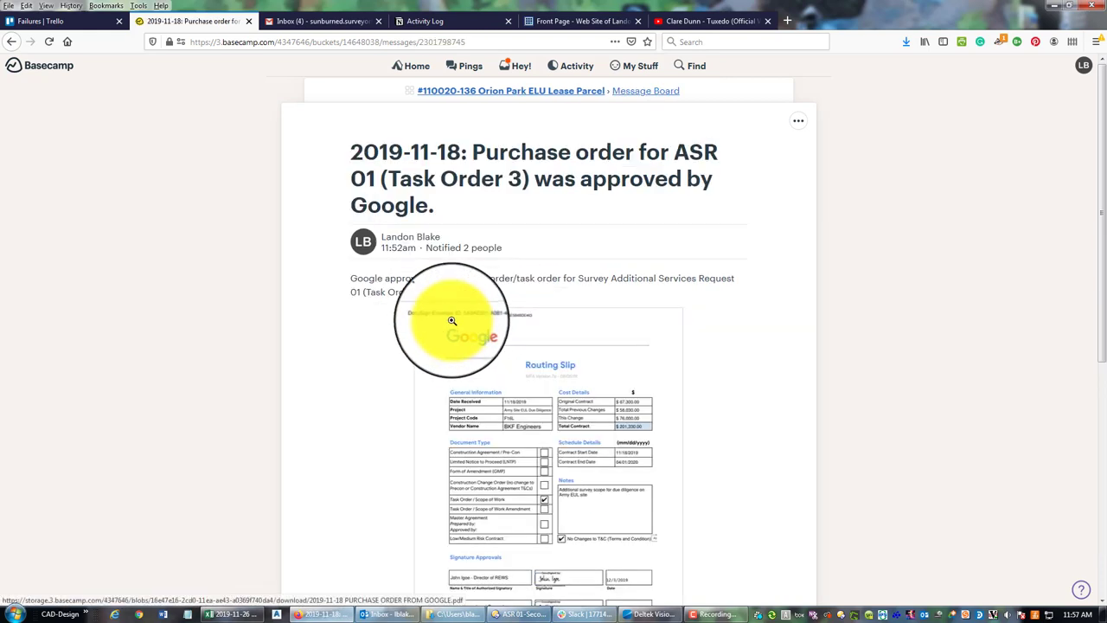
{"action": "left_click", "coordinate": [796, 124]}
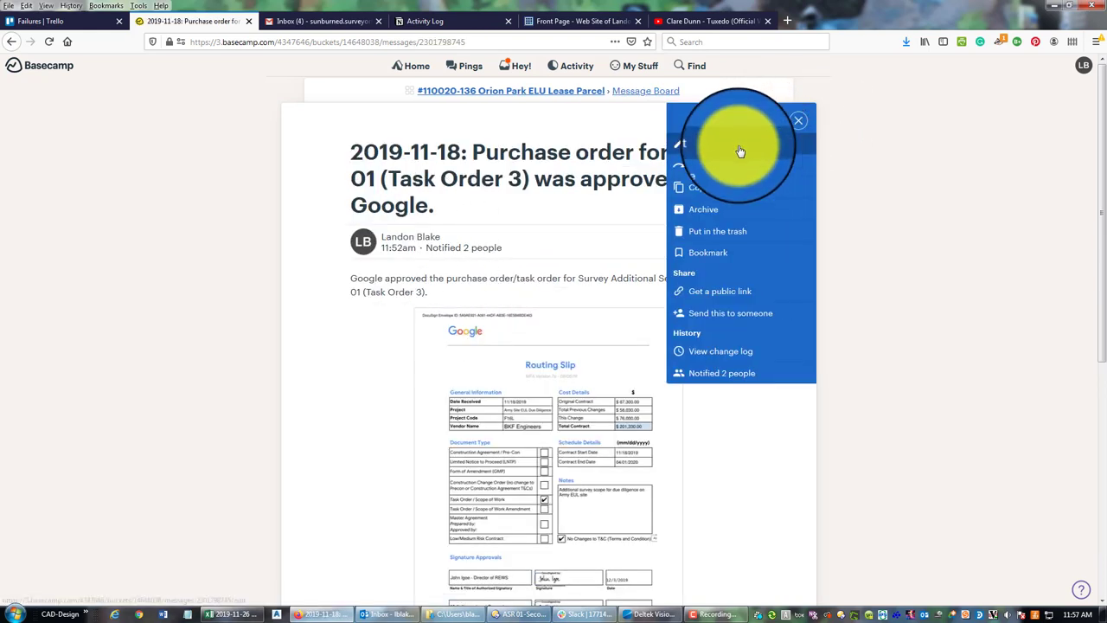
{"action": "left_click", "coordinate": [741, 148]}
{"action": "scroll", "coordinate": [531, 161], "scroll_direction": "down", "scroll_amount": 3}
{"action": "scroll", "coordinate": [432, 123], "scroll_direction": "up", "scroll_amount": 2}
{"action": "left_click", "coordinate": [394, 106]}
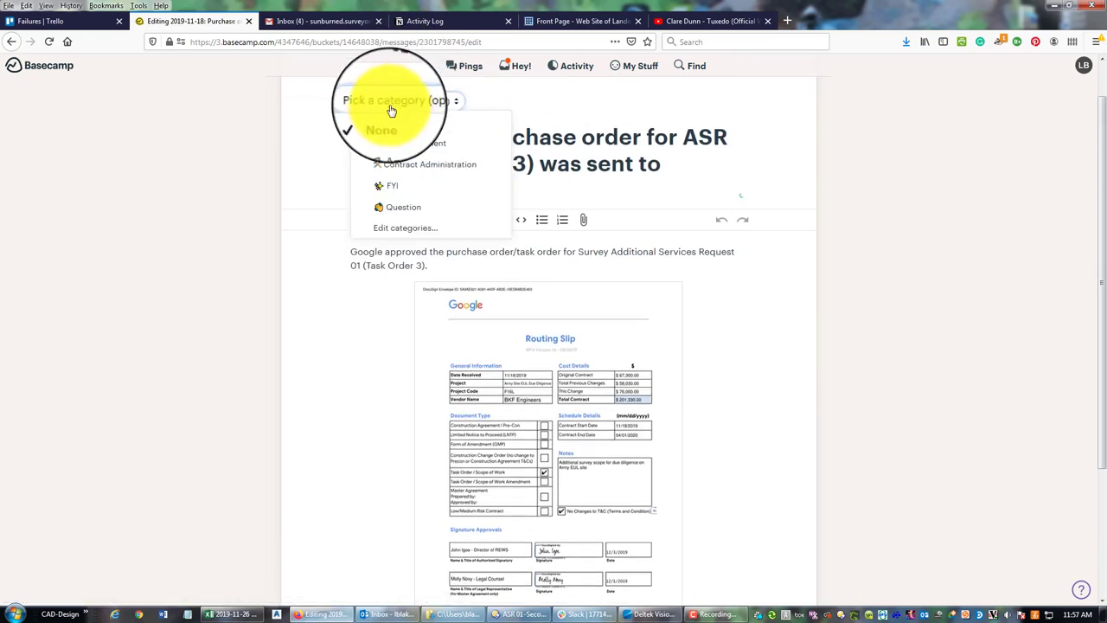
{"action": "left_click", "coordinate": [395, 164]}
{"action": "scroll", "coordinate": [585, 196], "scroll_direction": "down", "scroll_amount": 4}
{"action": "left_click", "coordinate": [405, 536]}
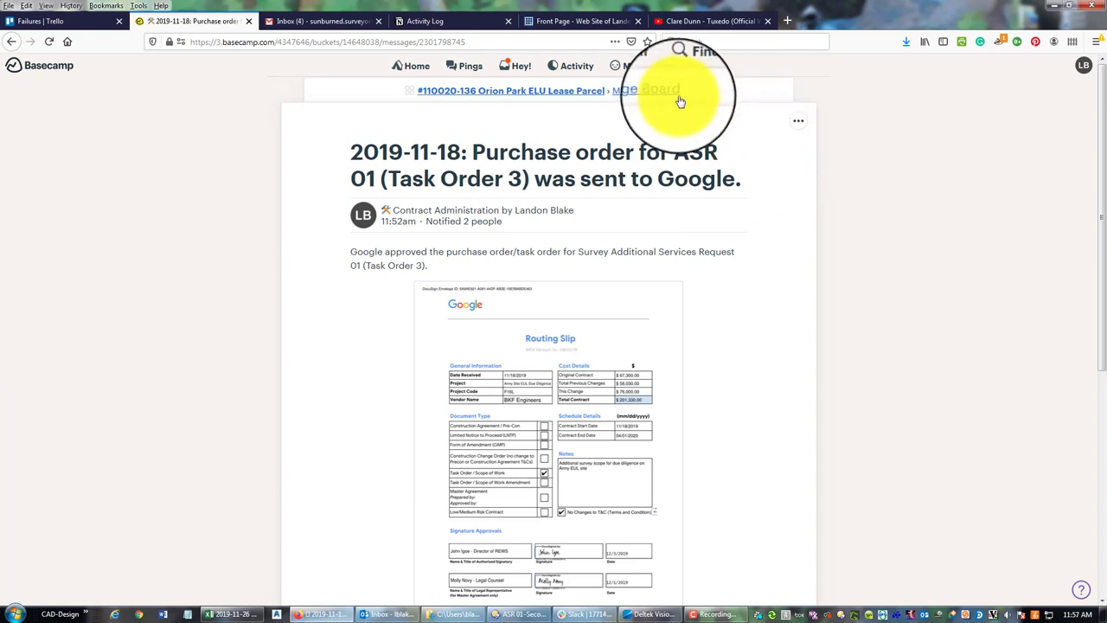
{"action": "left_click", "coordinate": [673, 97]}
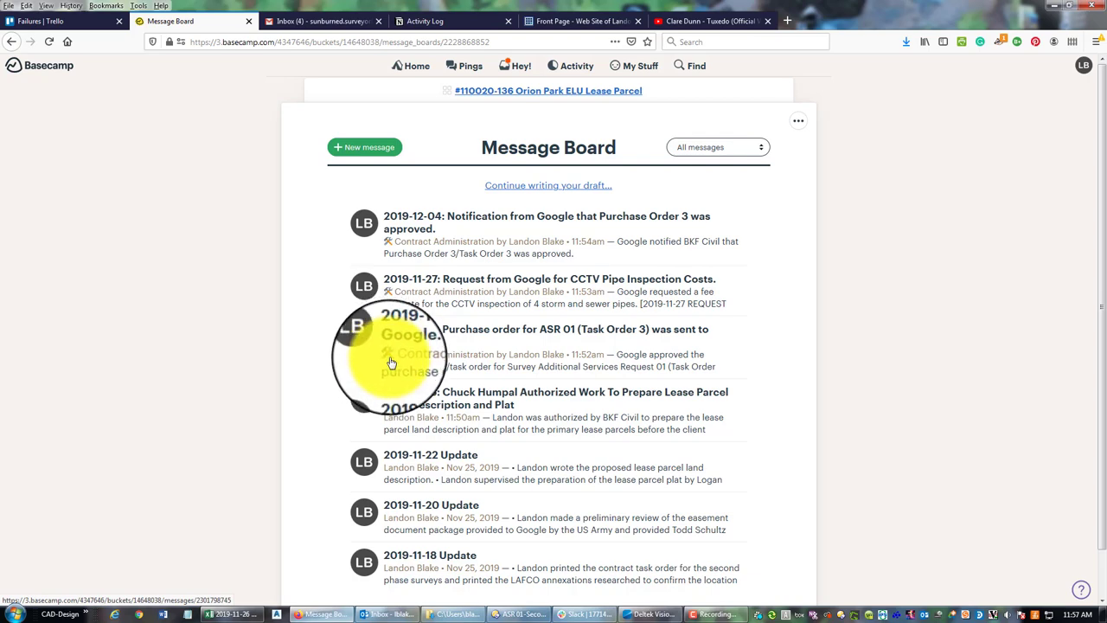
Step: Assign the Contract Administration category to the 2019-11-16 lease parcel work authorization message and save the changes
{"action": "scroll", "coordinate": [395, 362], "scroll_direction": "down", "scroll_amount": 1}
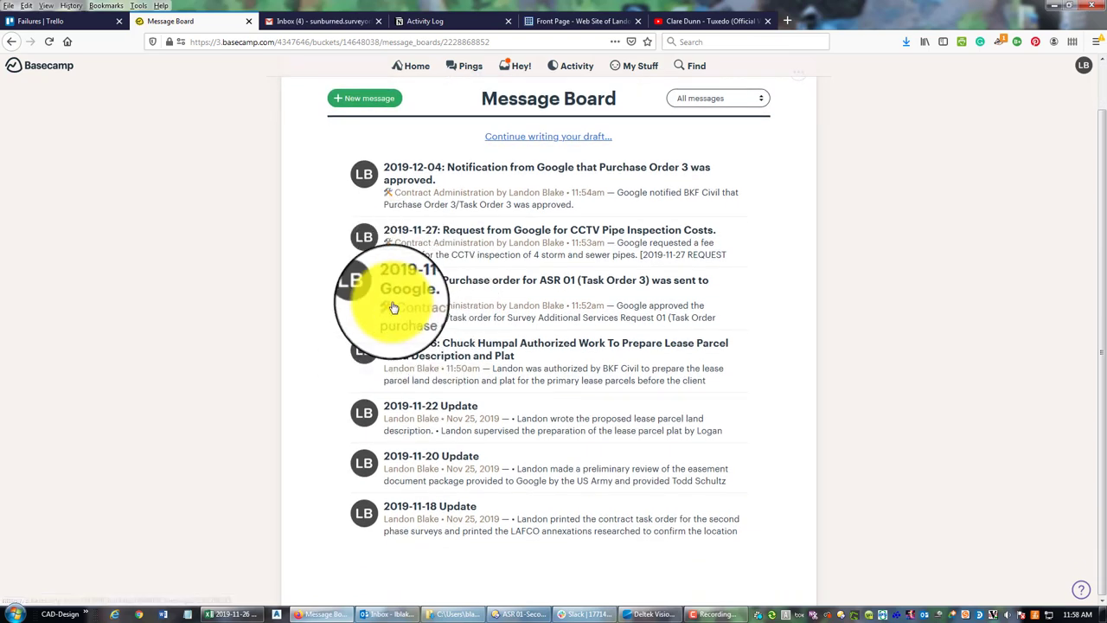
{"action": "left_click", "coordinate": [547, 376]}
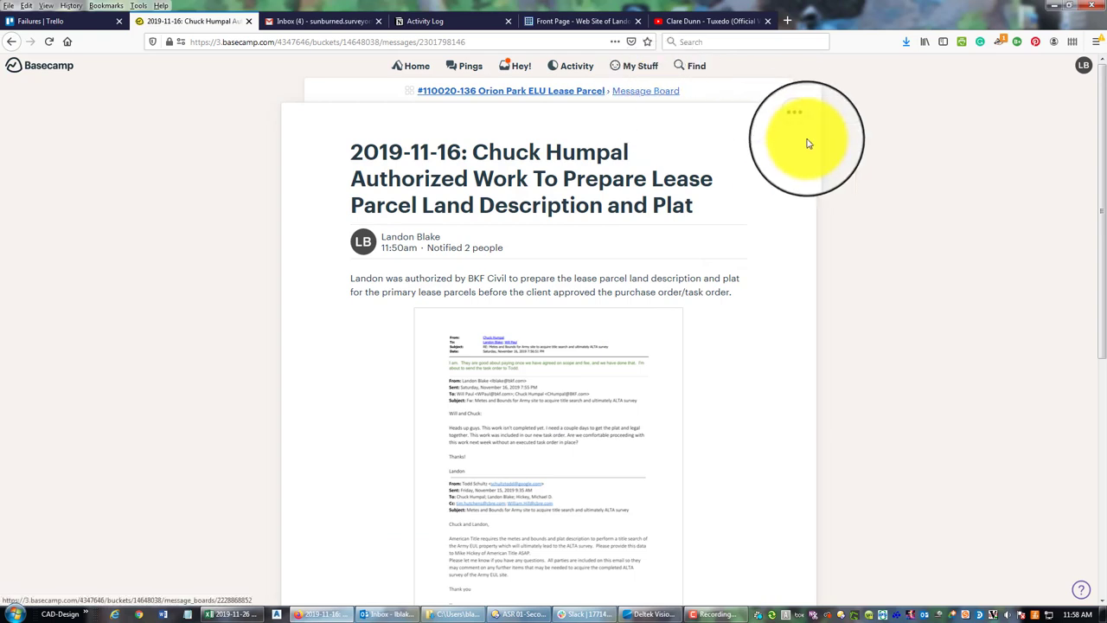
{"action": "left_click", "coordinate": [792, 134]}
{"action": "left_click", "coordinate": [753, 143]}
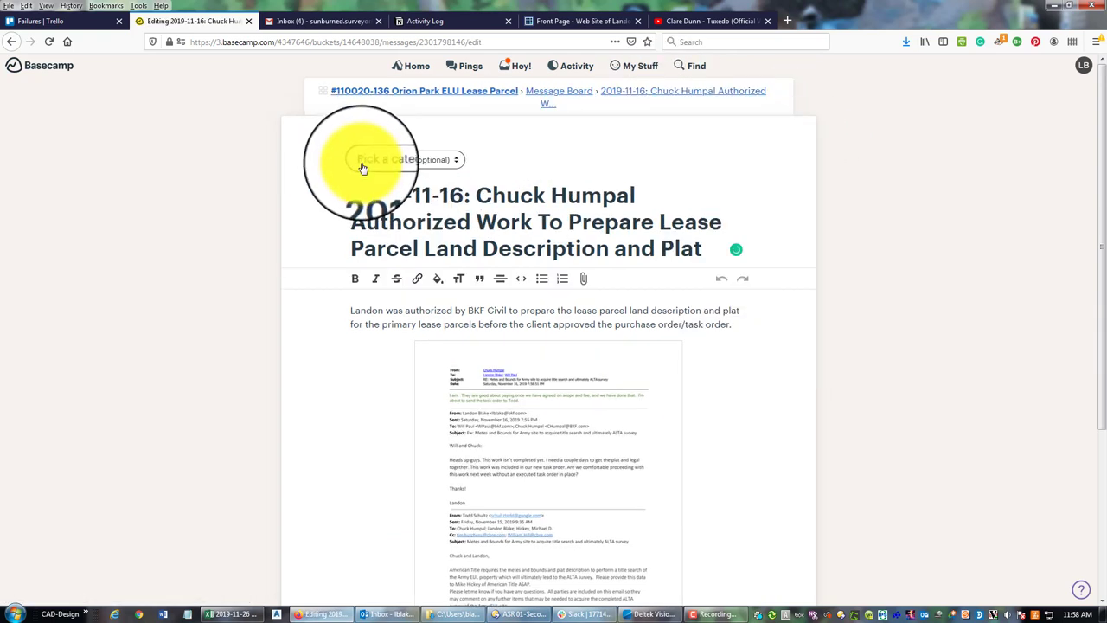
{"action": "left_click", "coordinate": [361, 162]}
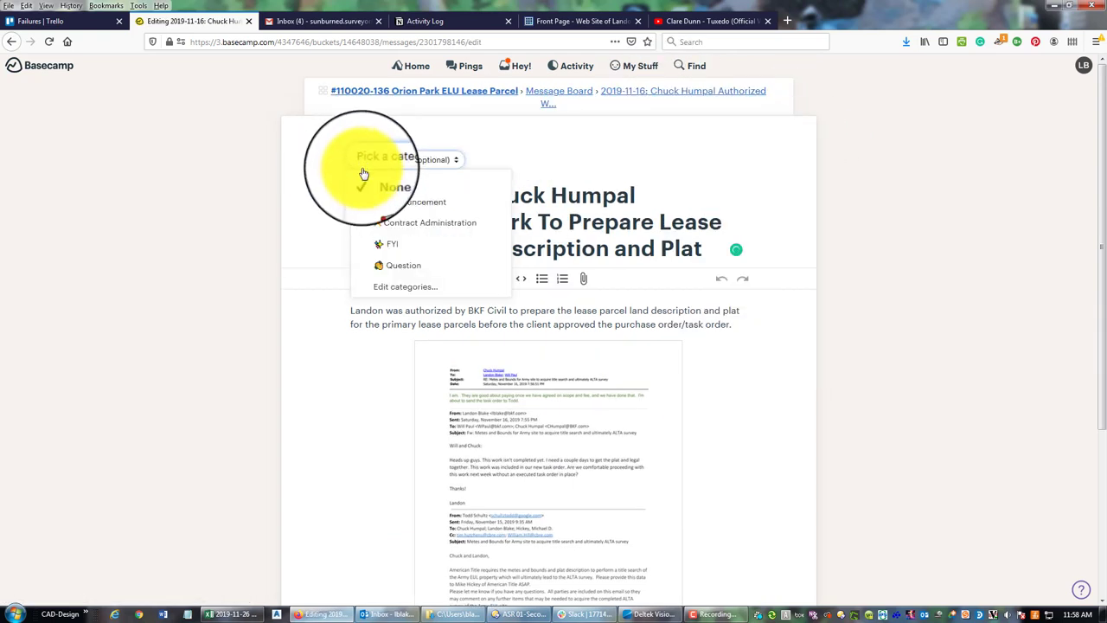
{"action": "left_click", "coordinate": [380, 223]}
{"action": "scroll", "coordinate": [724, 327], "scroll_direction": "down", "scroll_amount": 5}
{"action": "left_click", "coordinate": [407, 527]}
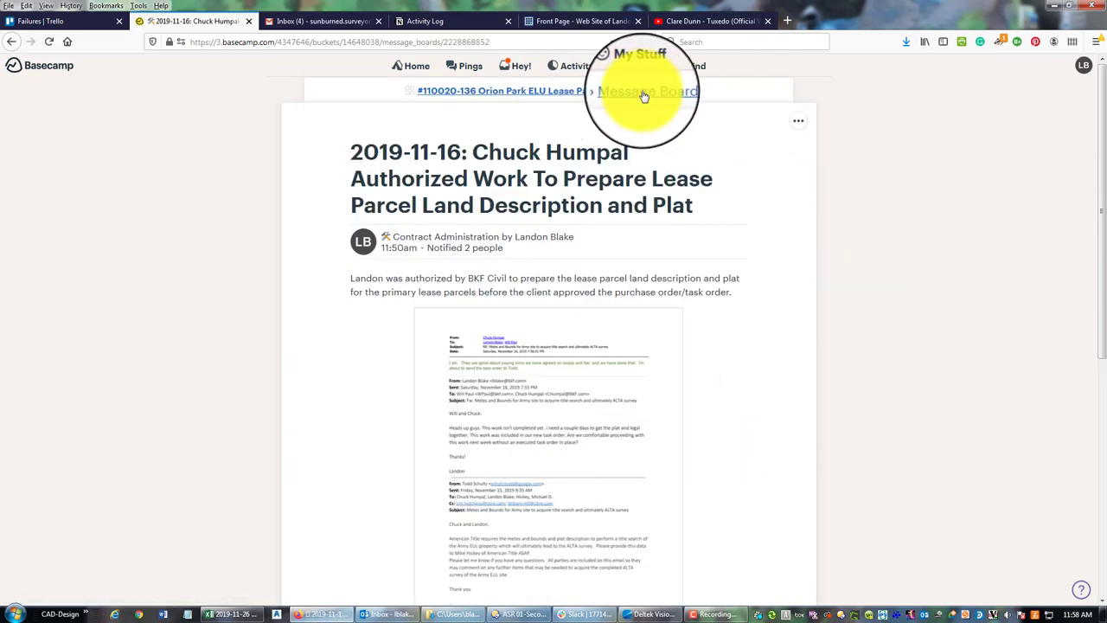
Step: Return to the Message Board and filter it to show only Contract Administration messages
{"action": "left_click", "coordinate": [645, 91]}
{"action": "left_click", "coordinate": [734, 149]}
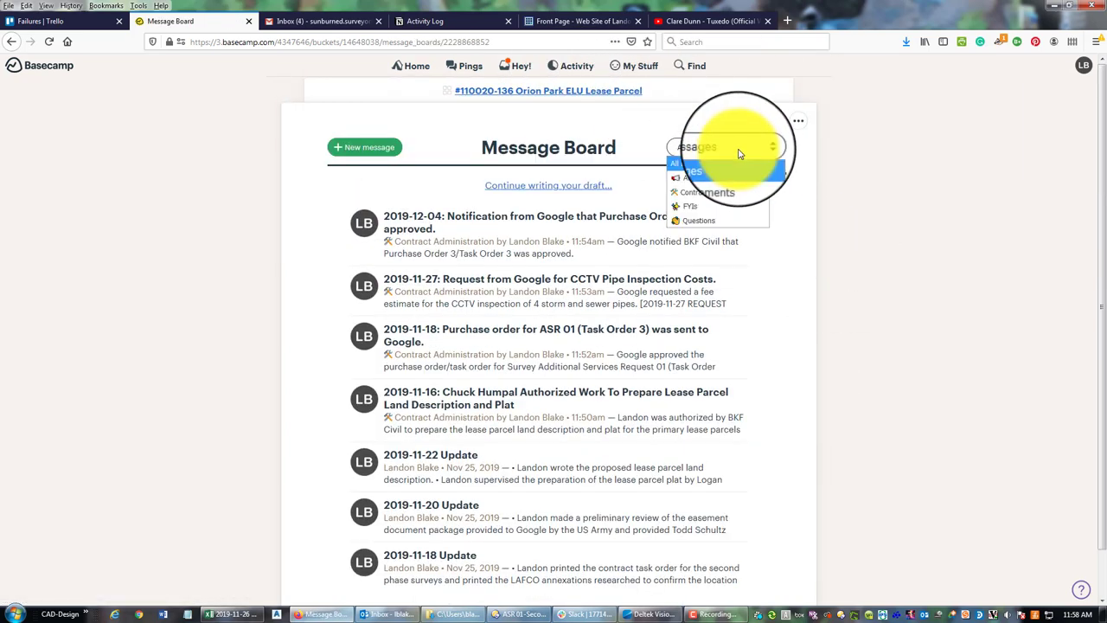
{"action": "left_click", "coordinate": [714, 200]}
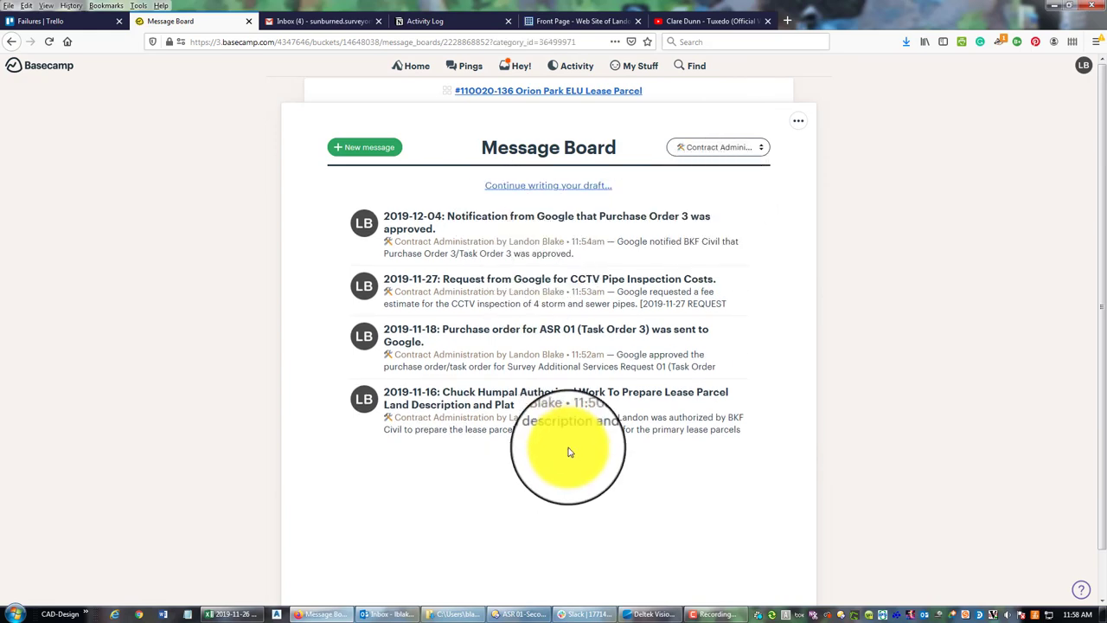